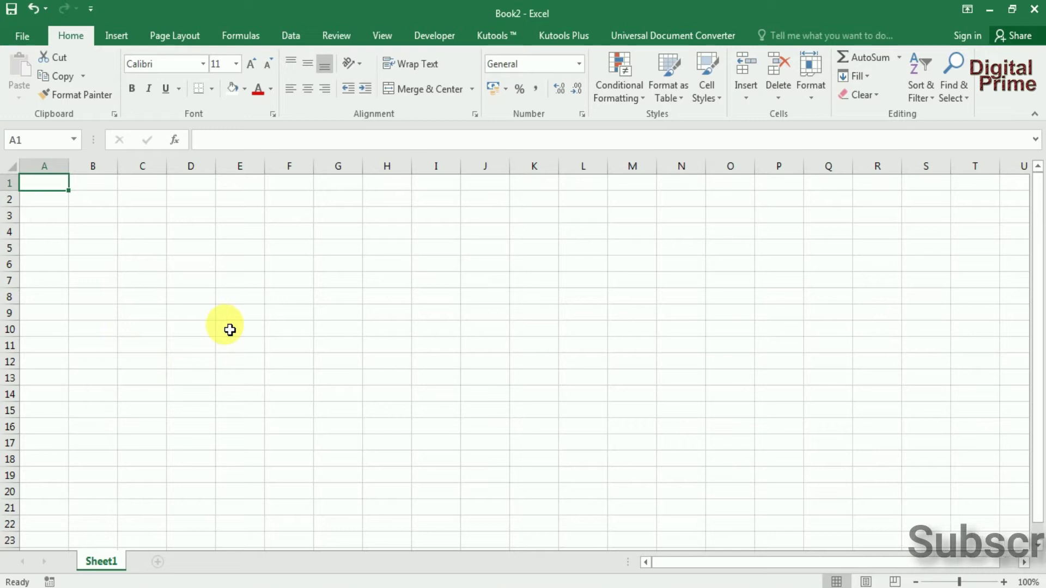
- Browse the Page Layout, Formulas, Data, Review, View, Developer and Kutools Plus ribbon tabs
left_click(508, 296)
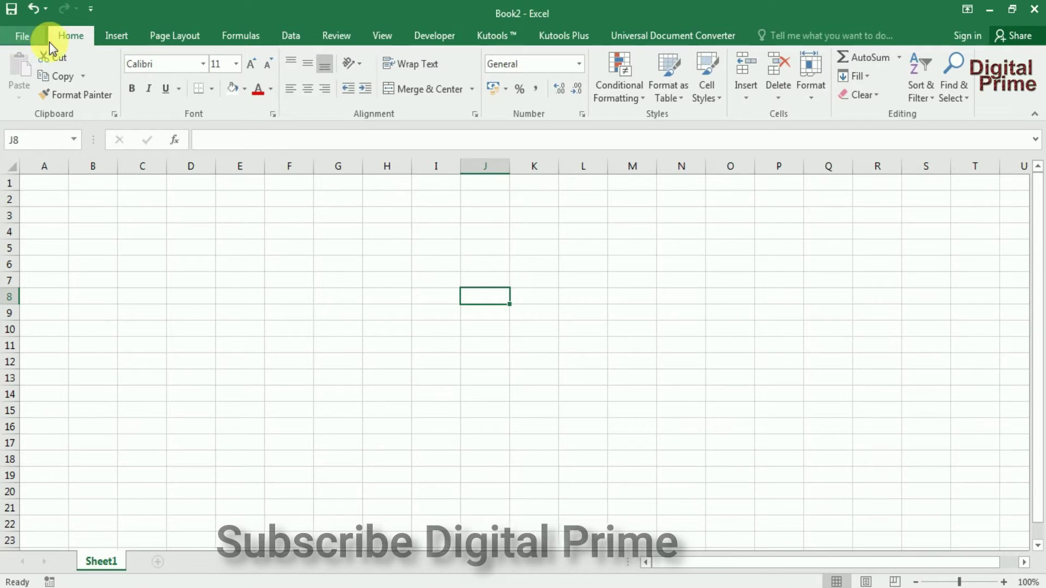
left_click(155, 43)
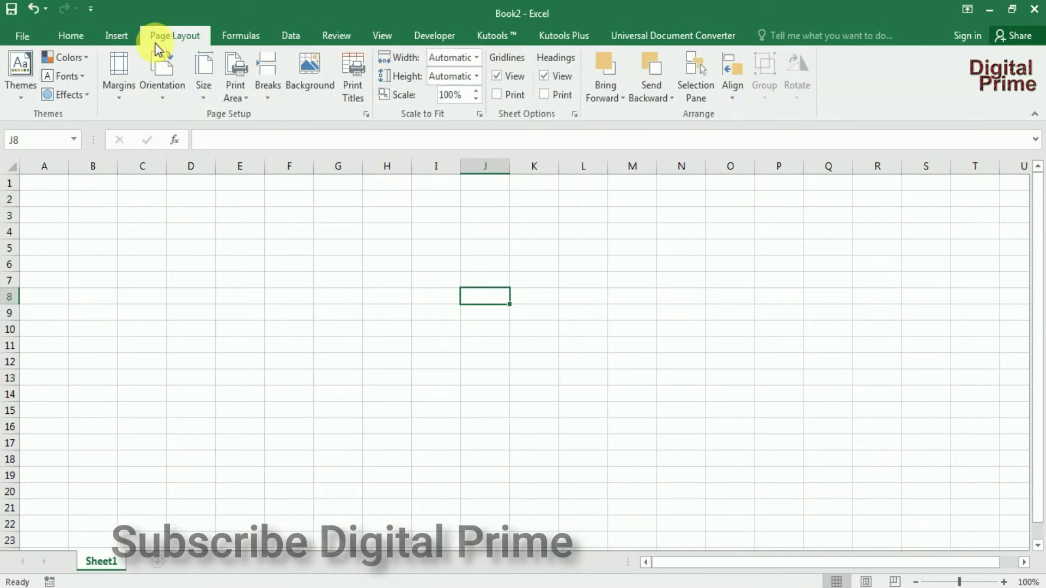
left_click(238, 38)
left_click(303, 36)
left_click(327, 38)
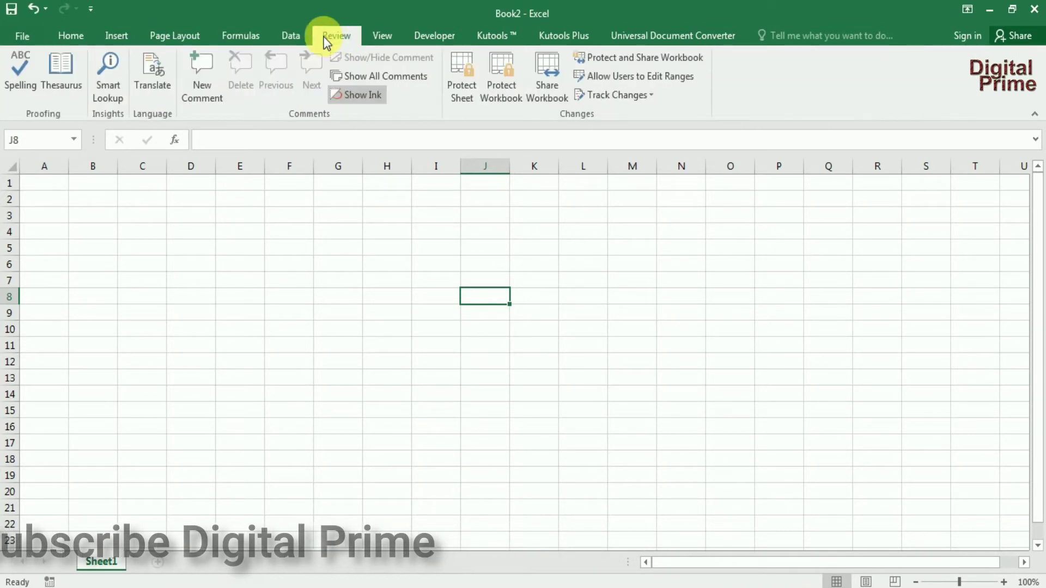
left_click(377, 39)
left_click(460, 42)
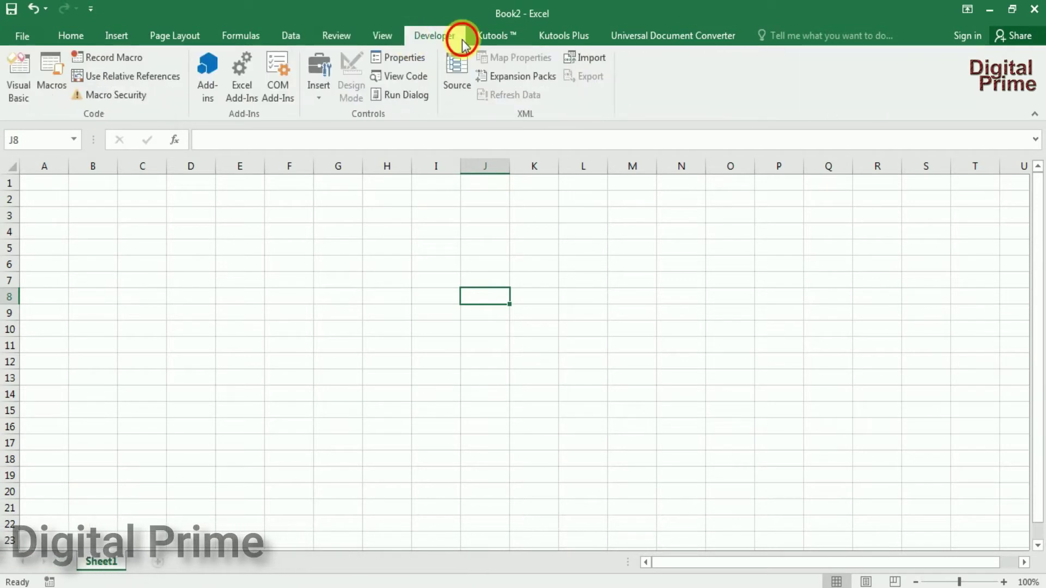
left_click(558, 38)
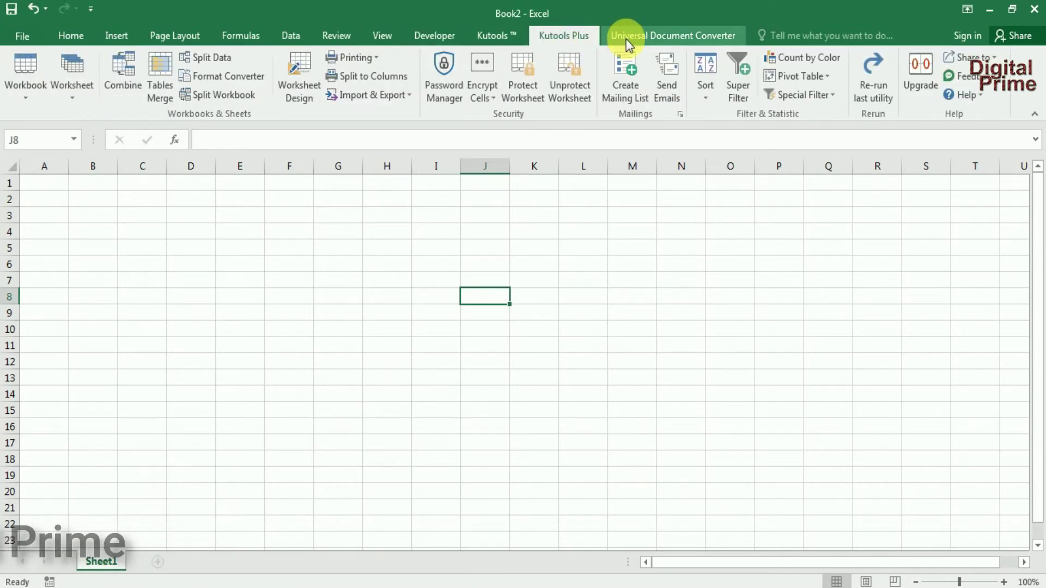
- Look over the Developer, Kutools, Kutools Plus and Universal Document Converter tabs, then return to Home
left_click(478, 265)
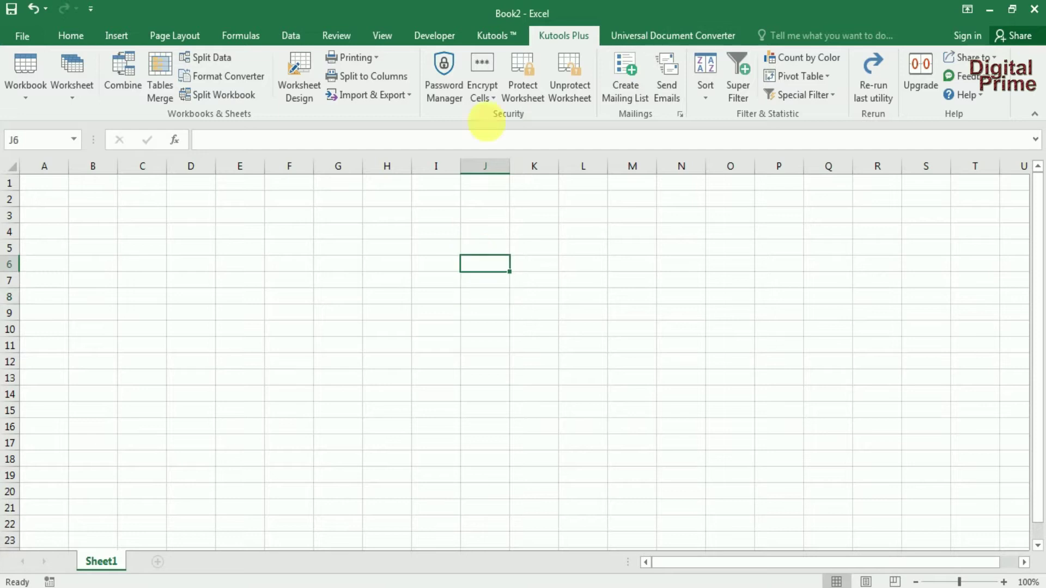
left_click(437, 35)
left_click(484, 35)
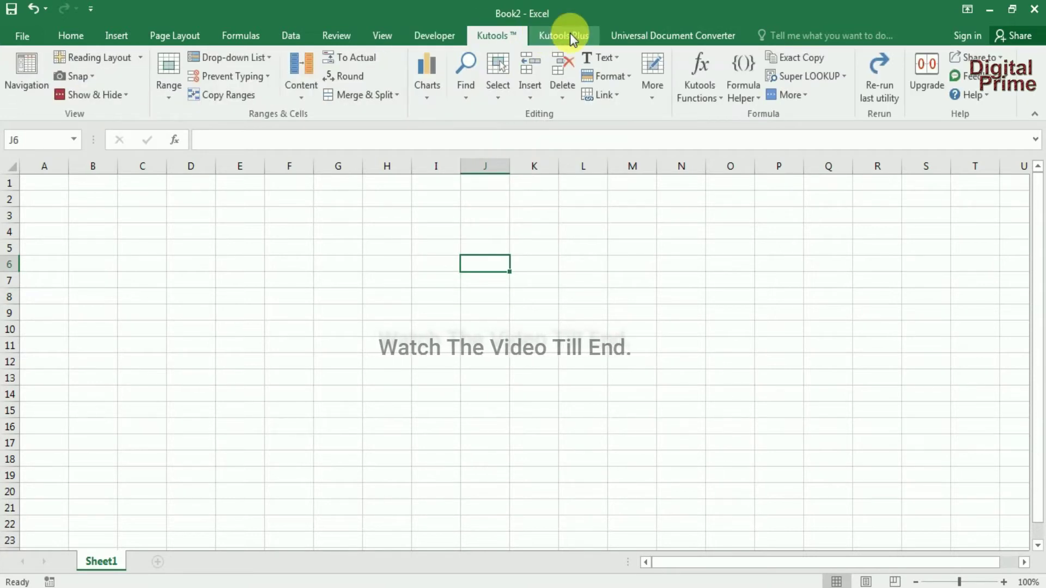
left_click(569, 34)
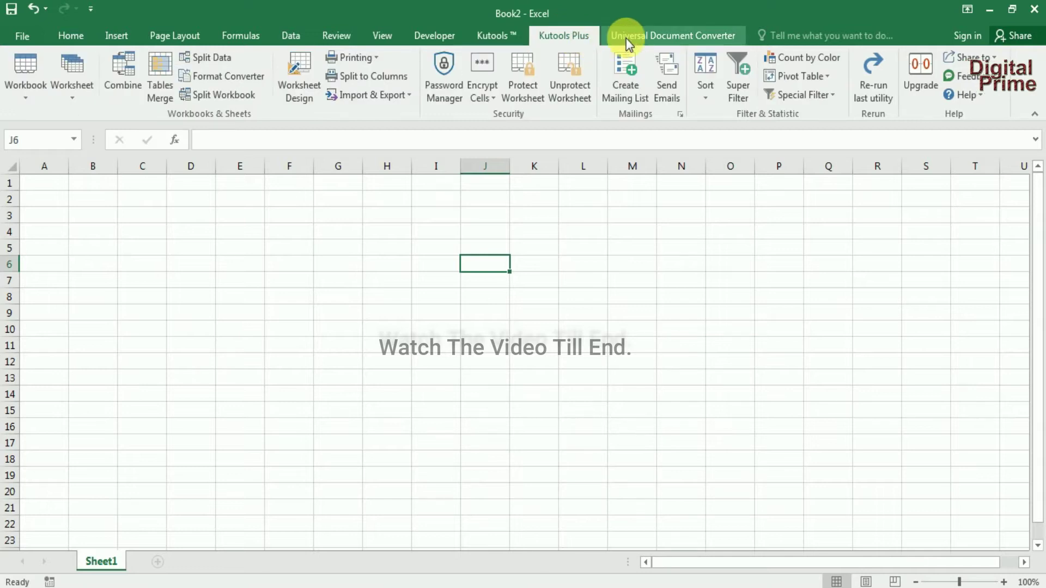
left_click(626, 38)
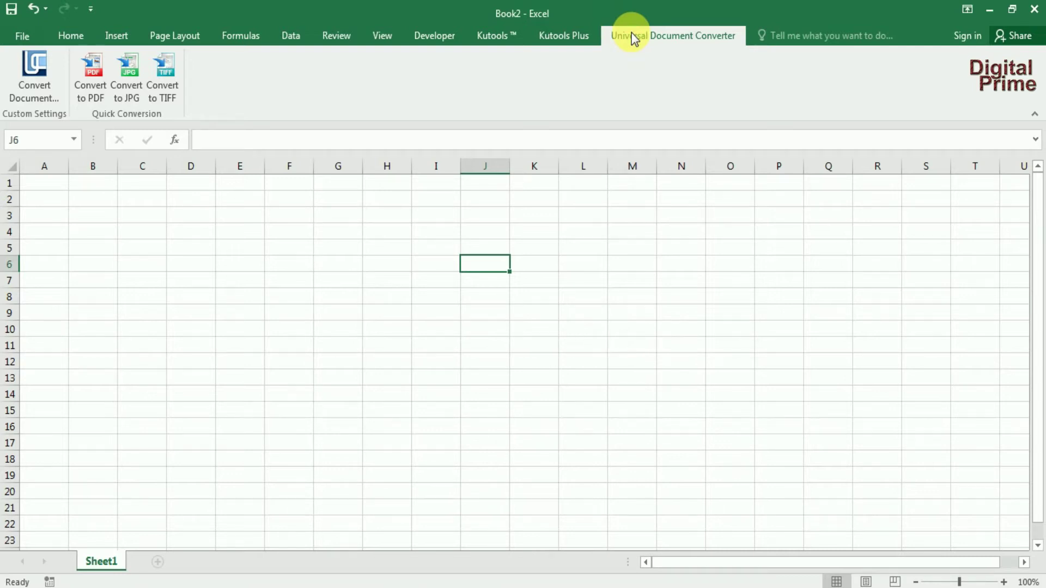
left_click(348, 295)
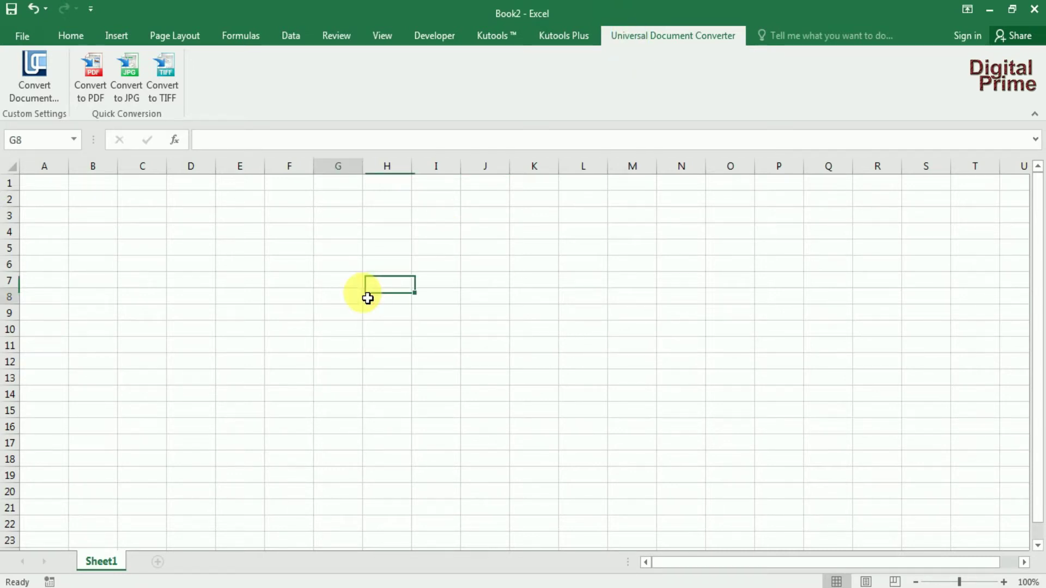
left_click(77, 41)
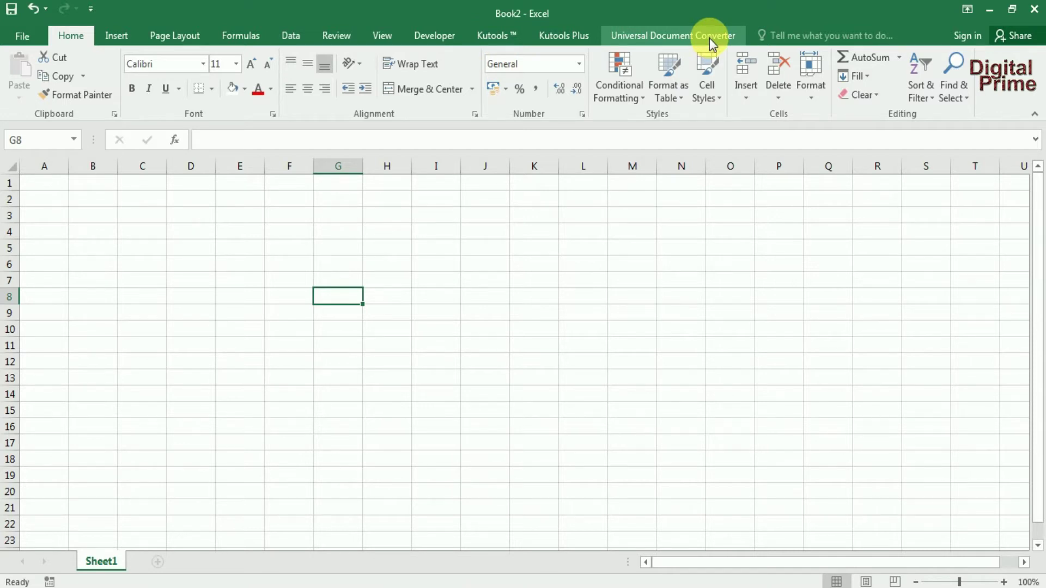
left_click(428, 36)
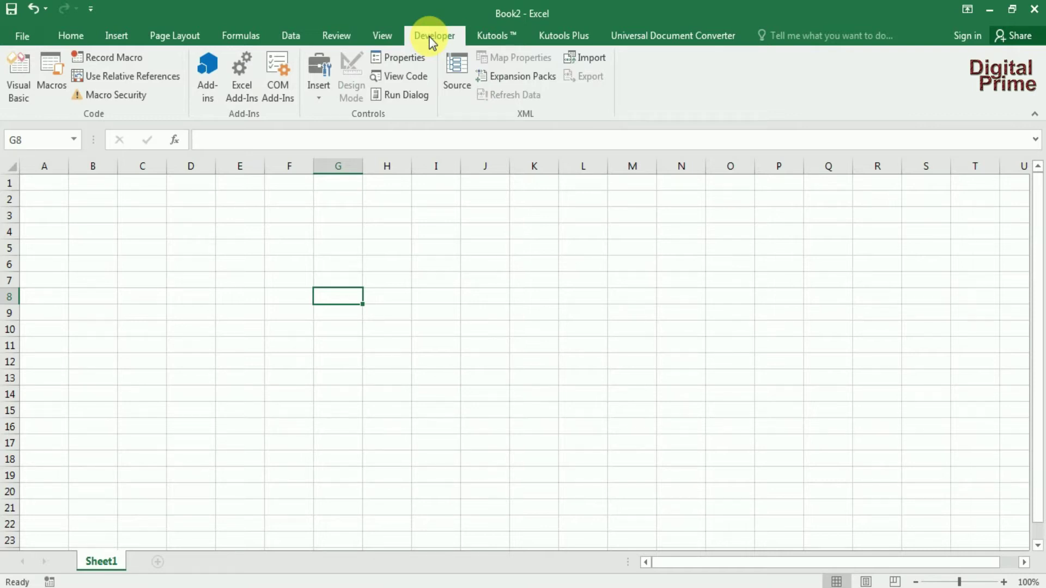
left_click(71, 36)
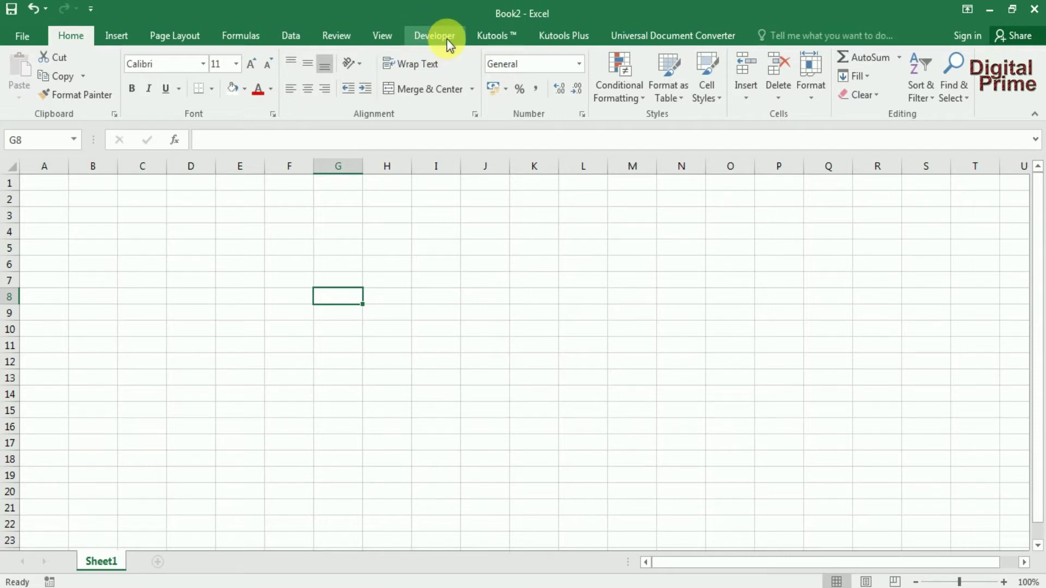
- Uncheck Developer under Main Tabs in Excel Options' Customize Ribbon page and apply with OK
left_click(22, 38)
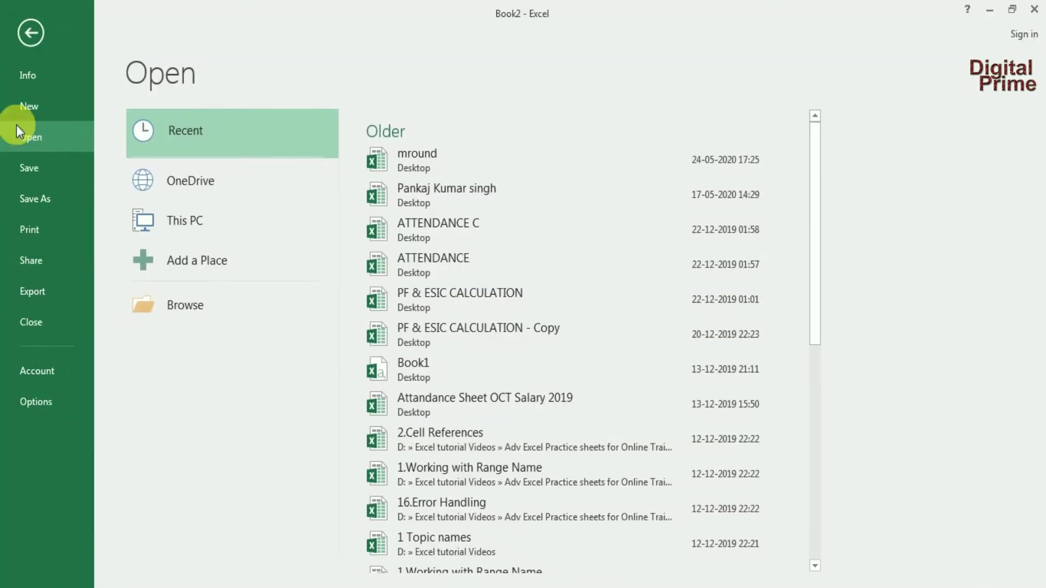
left_click(40, 397)
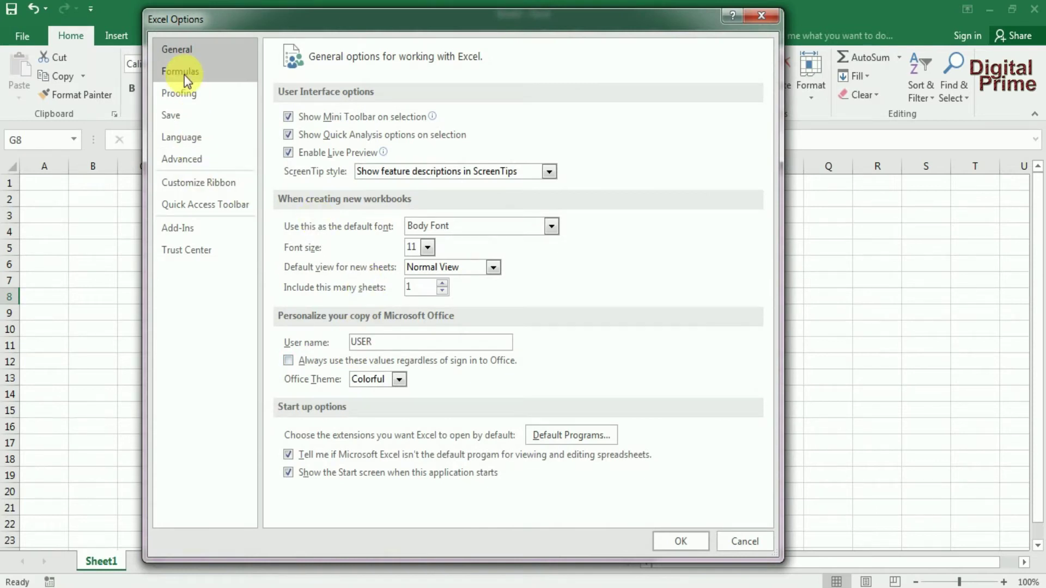
left_click_drag(224, 21, 281, 33)
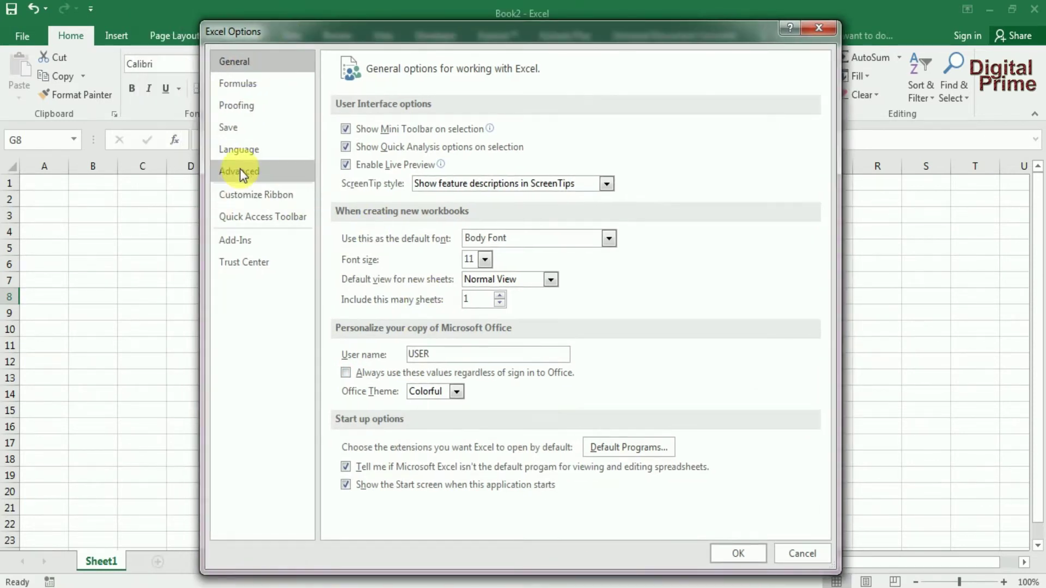
left_click(239, 170)
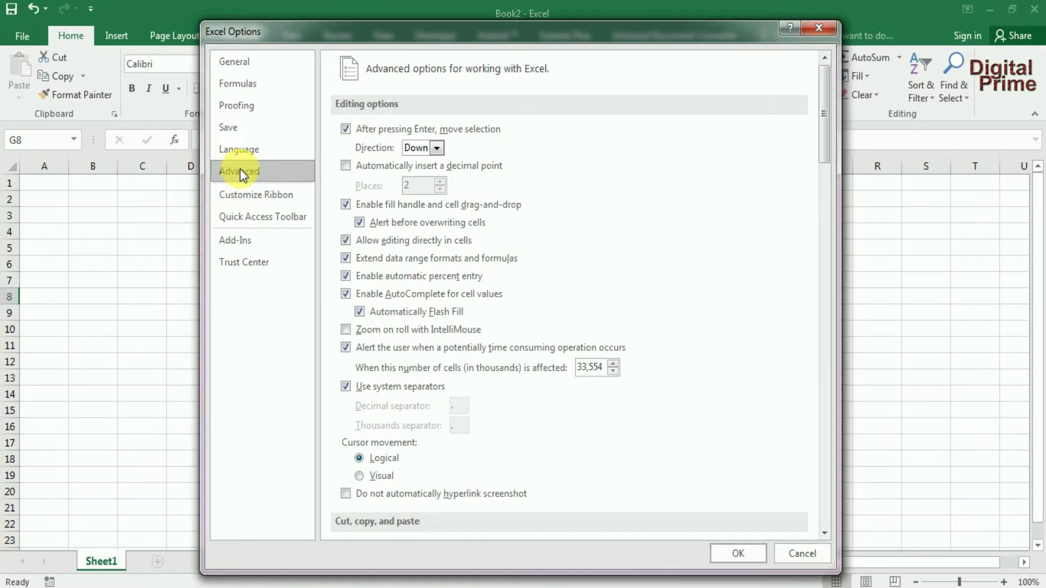
left_click(254, 195)
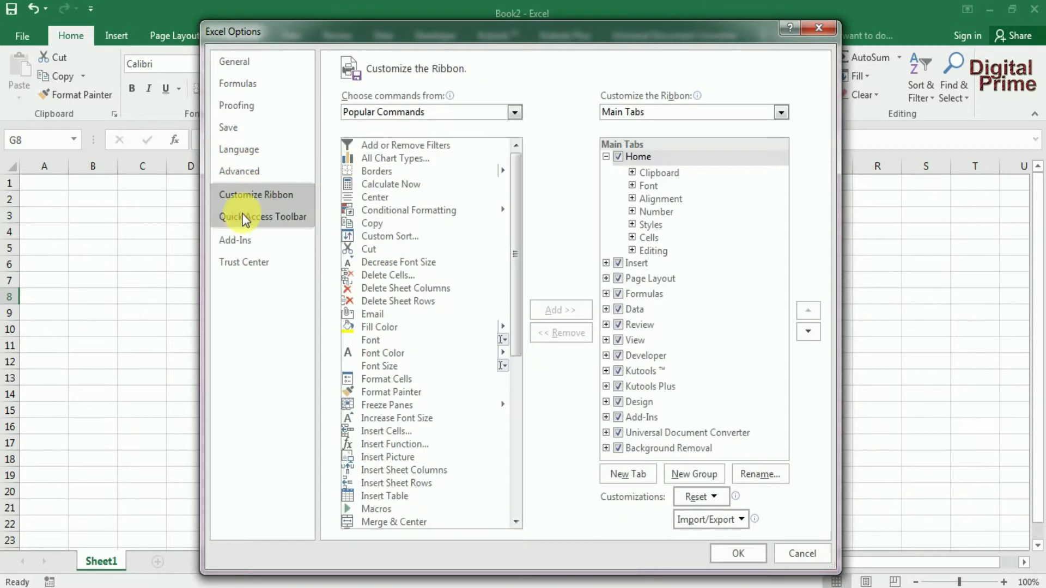
left_click_drag(610, 33, 555, 24)
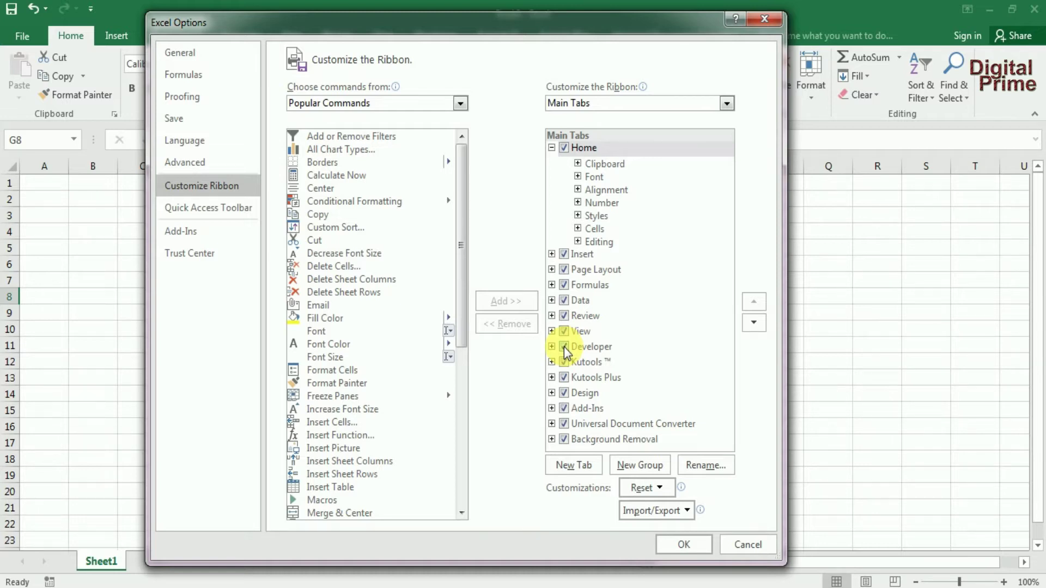
left_click(564, 346)
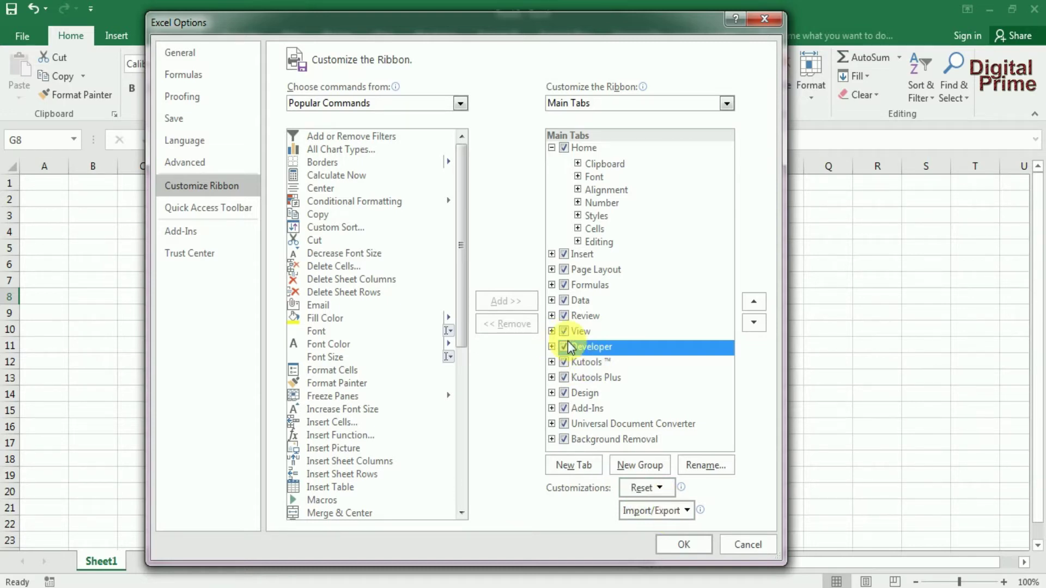
mouse_move(500, 40)
left_mouse_down()
mouse_move(512, 165)
mouse_move(528, 89)
mouse_move(581, 49)
left_mouse_up()
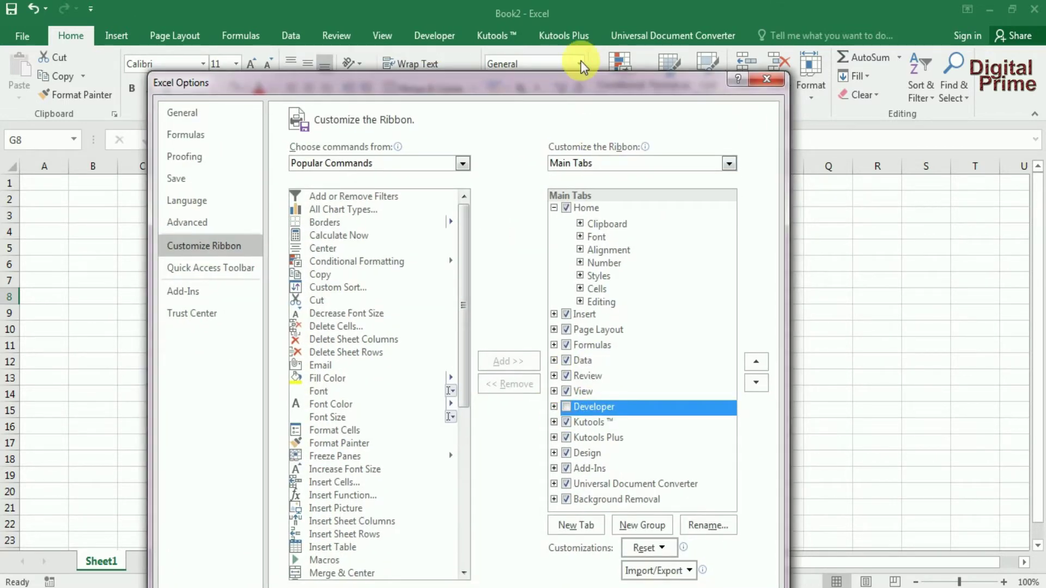
left_click(667, 577)
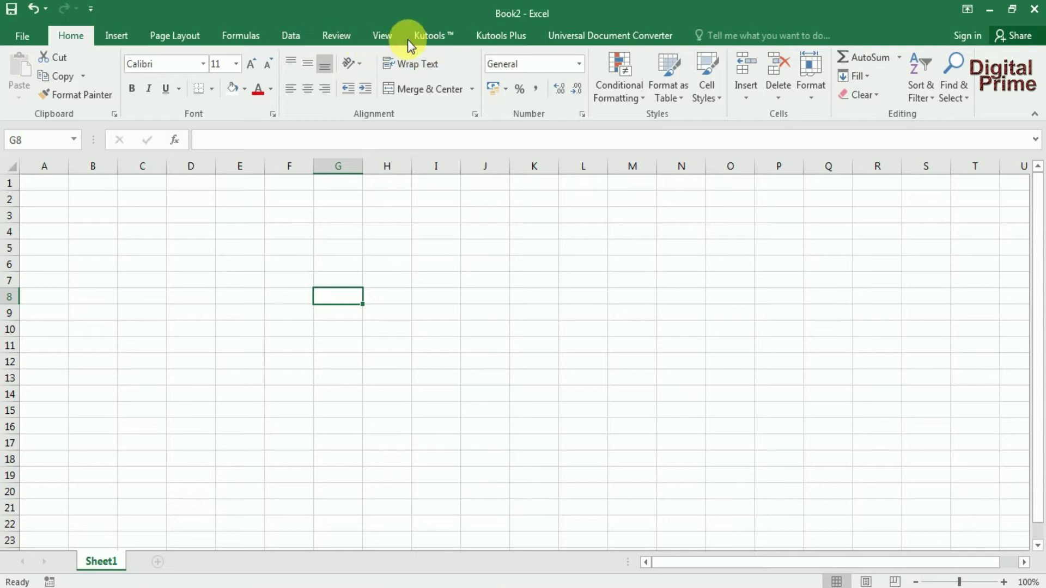
- Re-check Developer under Main Tabs in Excel Options' Customize Ribbon page and confirm with OK
left_click(9, 36)
left_click(27, 30)
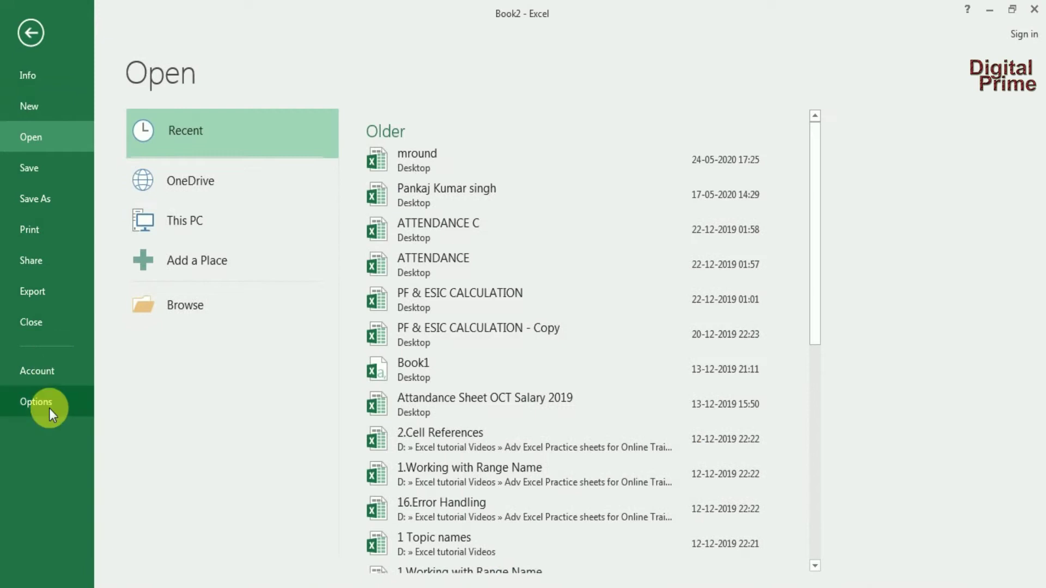
left_click(49, 408)
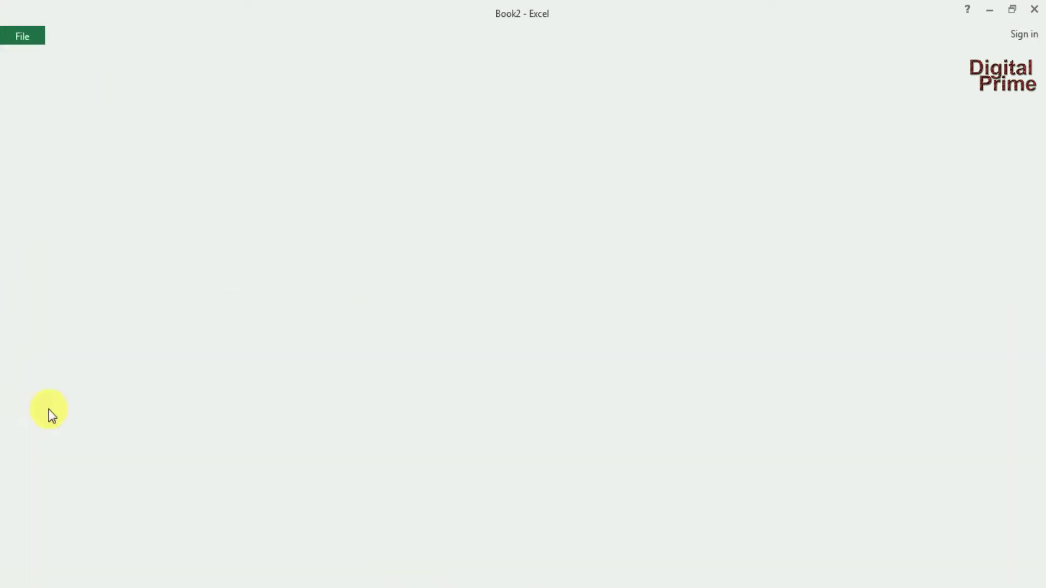
left_click_drag(524, 57, 553, 33)
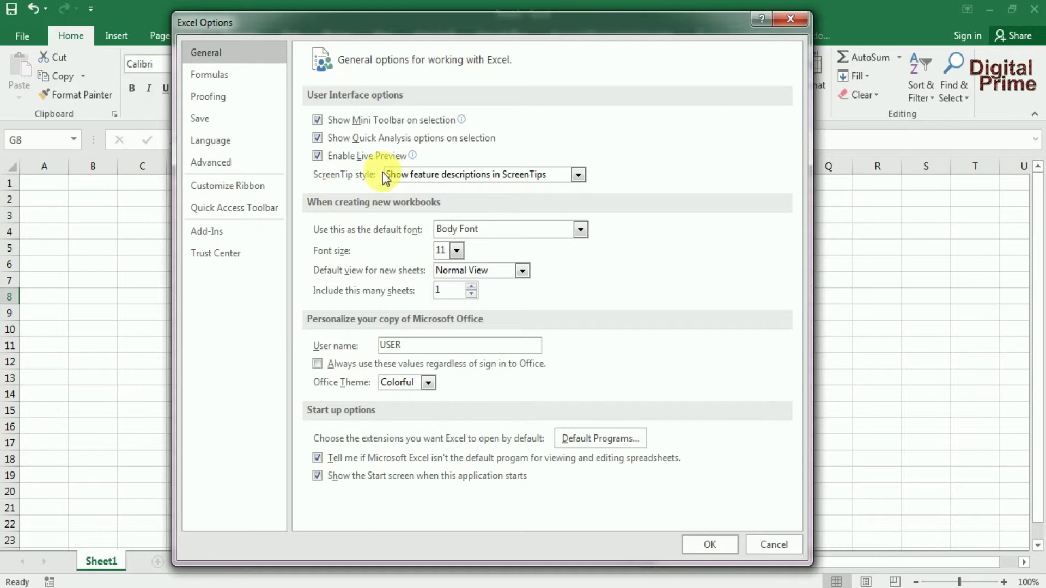
left_click(252, 187)
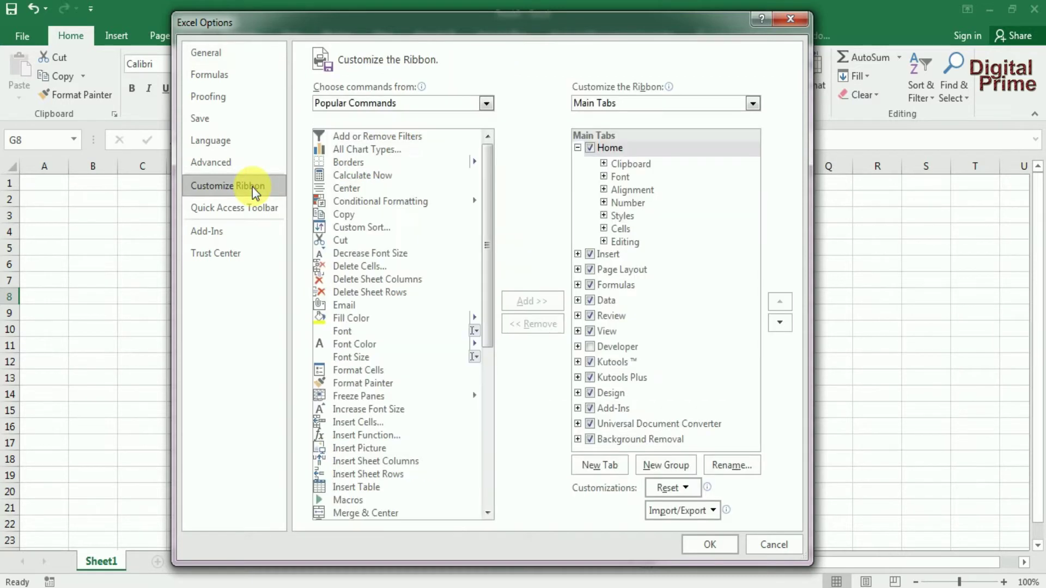
left_click(591, 347)
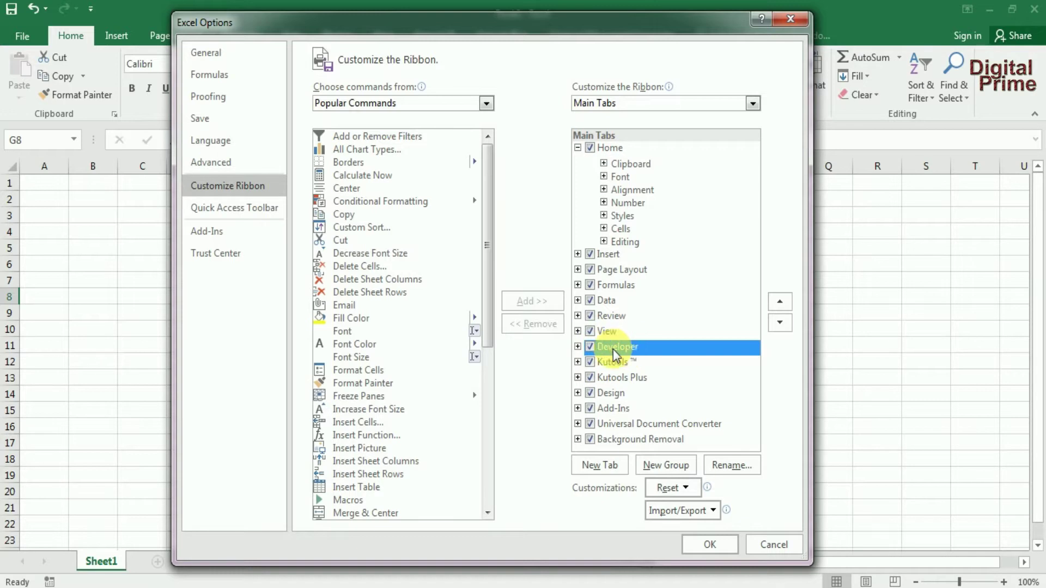
left_click(709, 544)
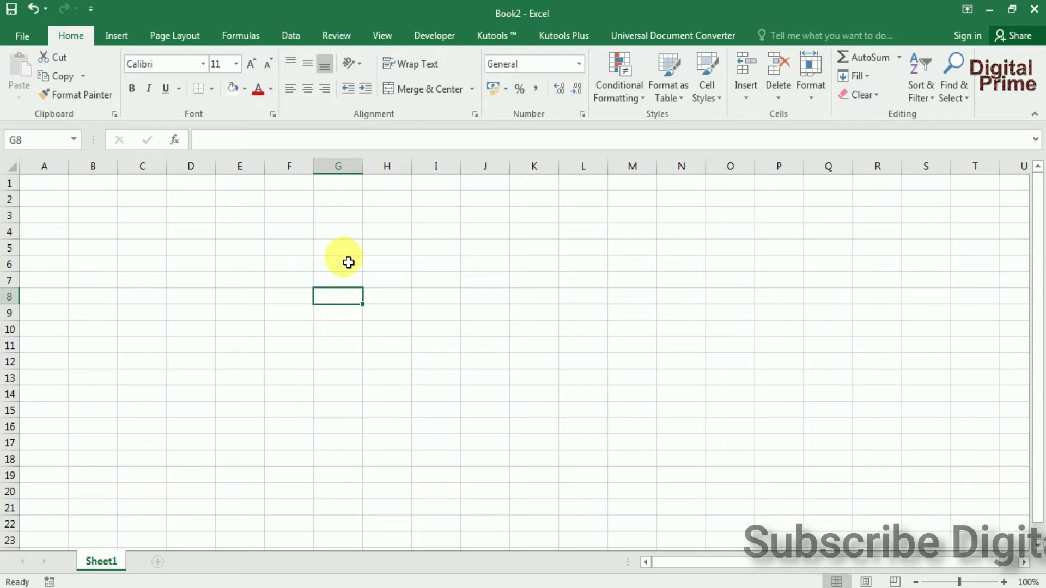
left_click_drag(53, 191, 92, 200)
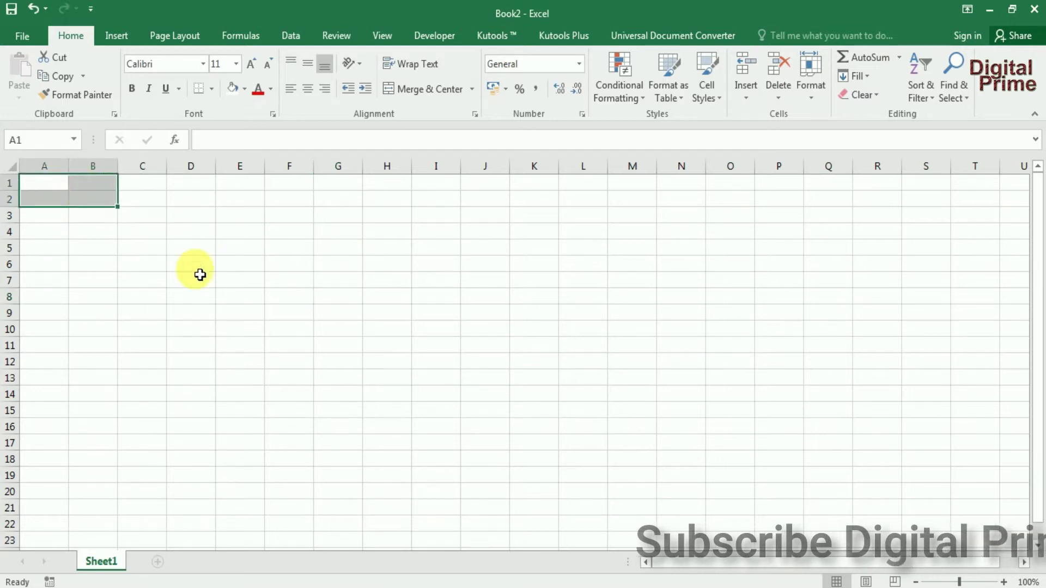
left_click(201, 274)
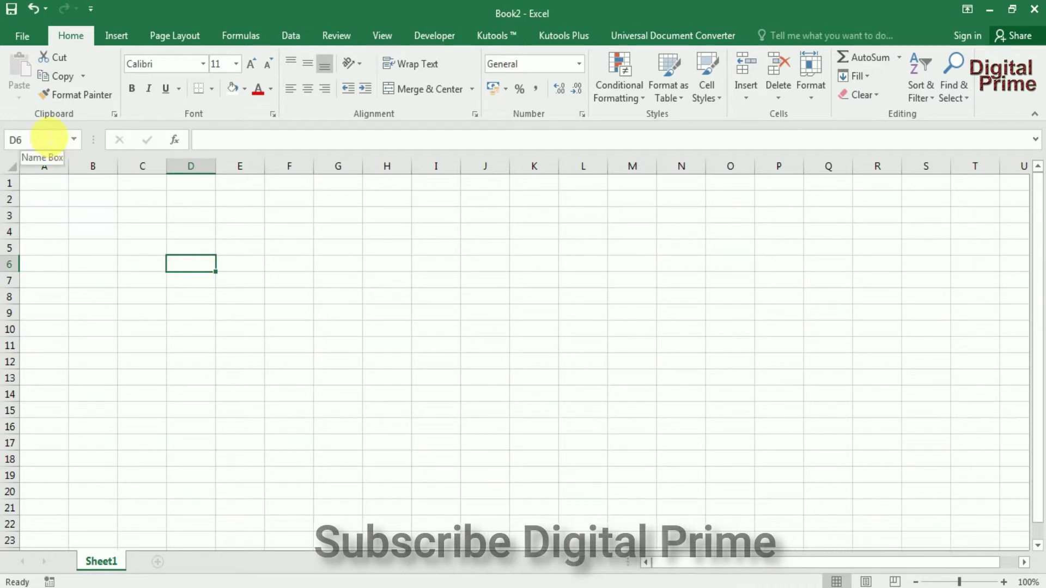
left_click(251, 144)
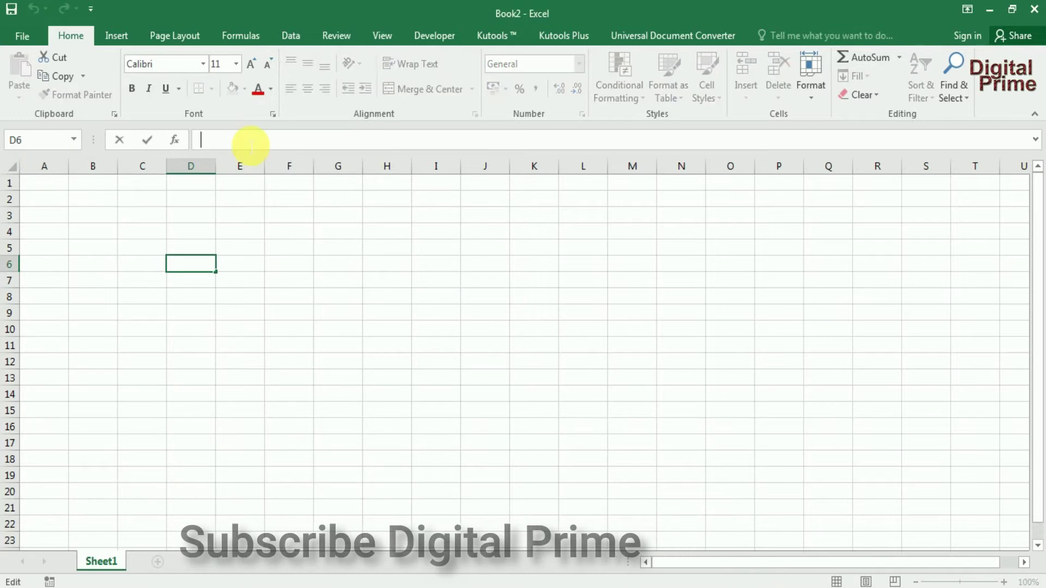
left_click(292, 284)
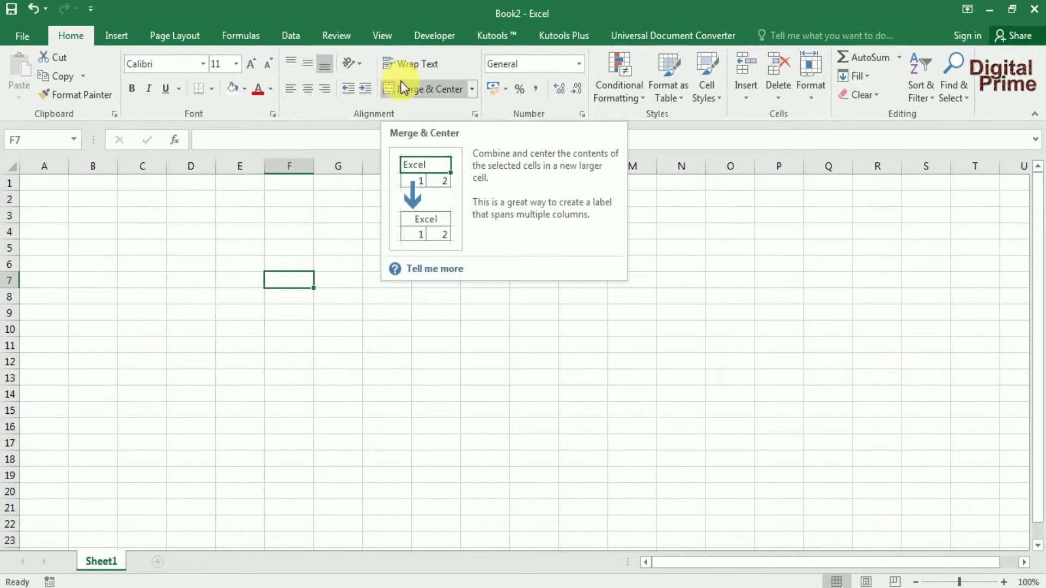
left_click(163, 231)
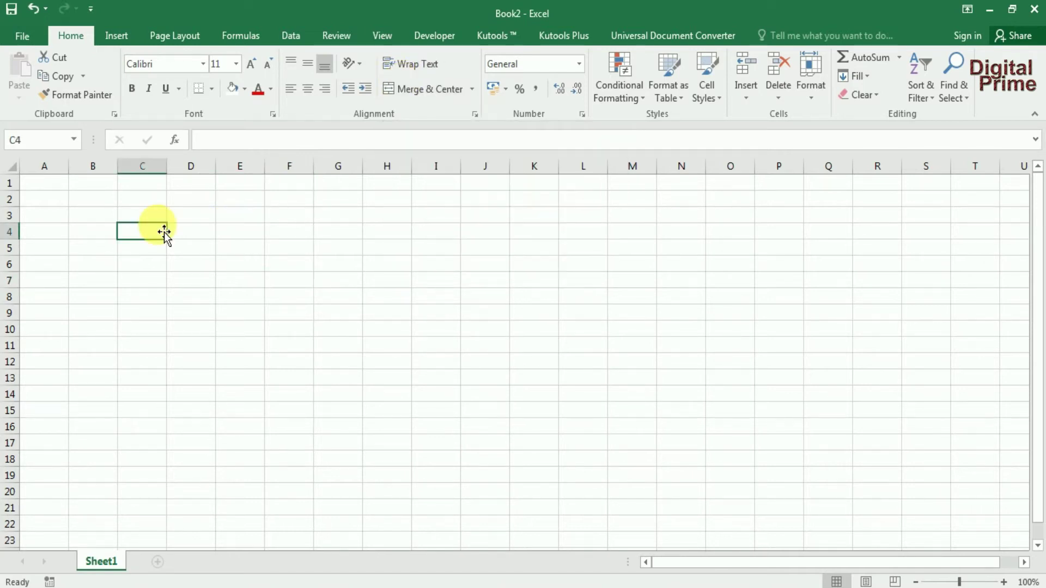
left_click_drag(43, 167, 438, 166)
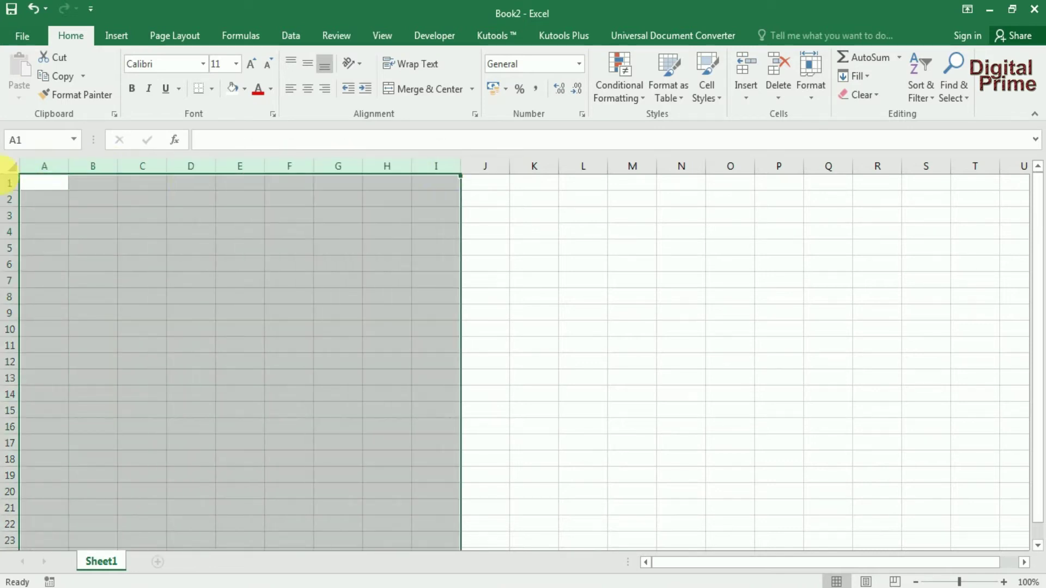
left_click(495, 196)
left_click_drag(44, 184, 45, 410)
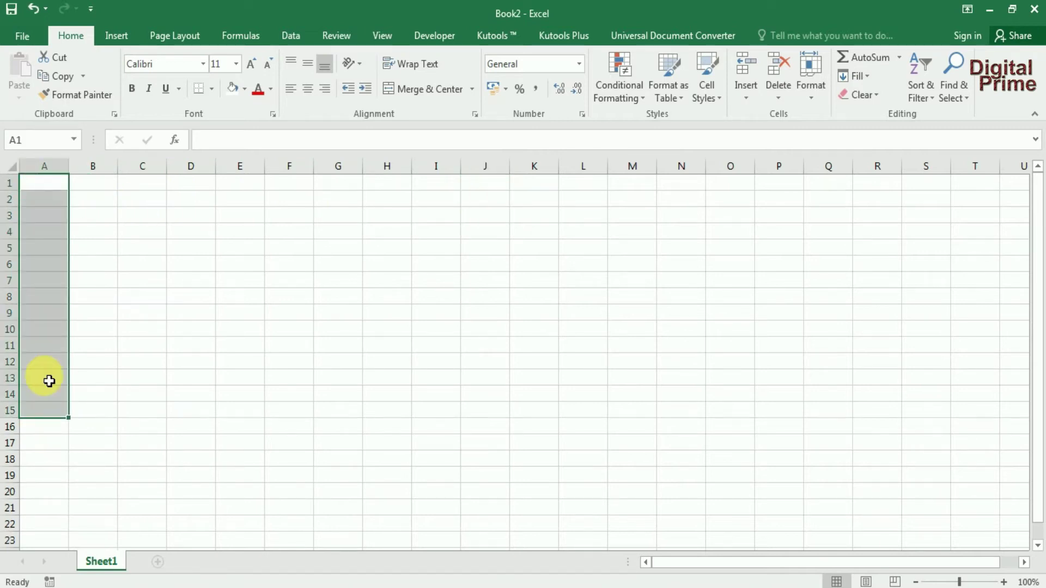
left_click_drag(100, 192, 98, 359)
left_click(140, 168)
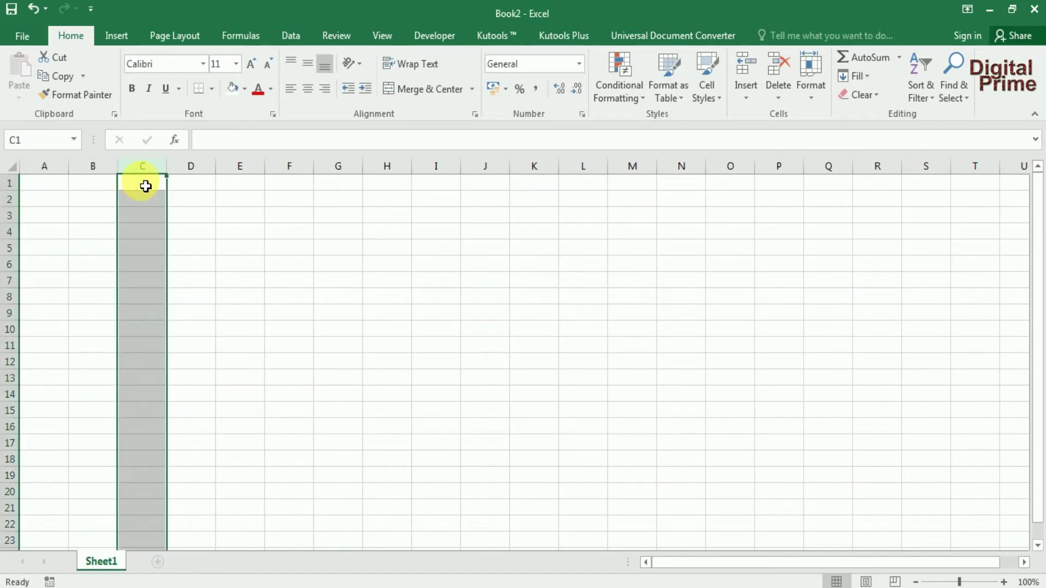
left_click_drag(145, 183, 150, 213)
left_click(151, 190)
left_click_drag(981, 197, 977, 215)
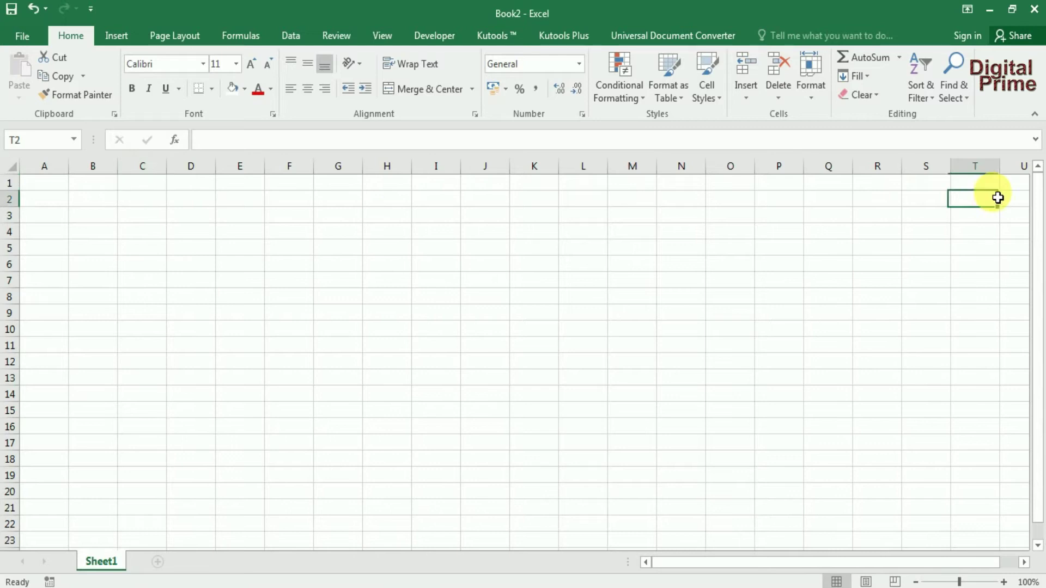
left_click(689, 299)
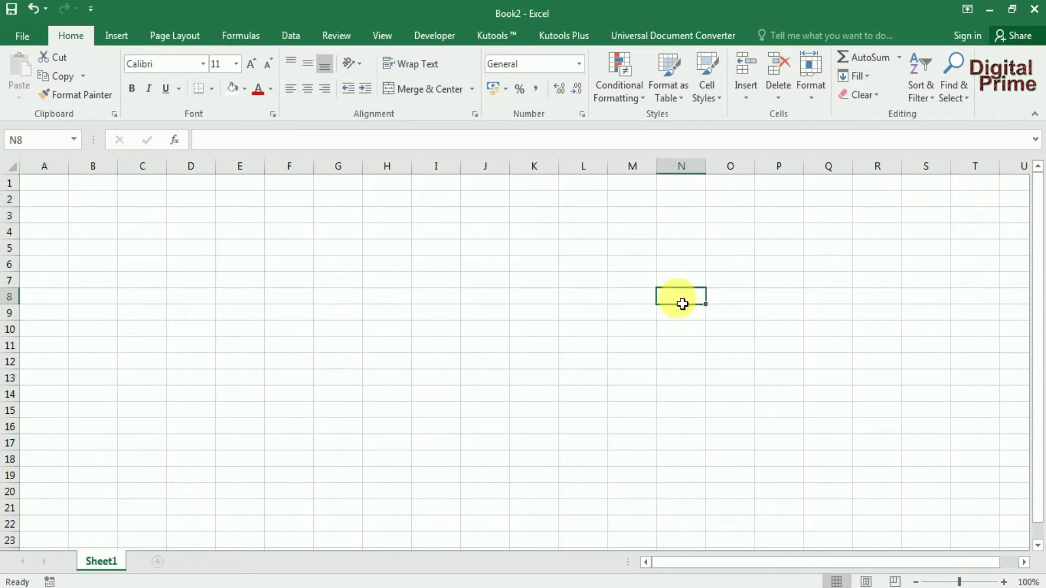
left_click_drag(25, 188, 21, 365)
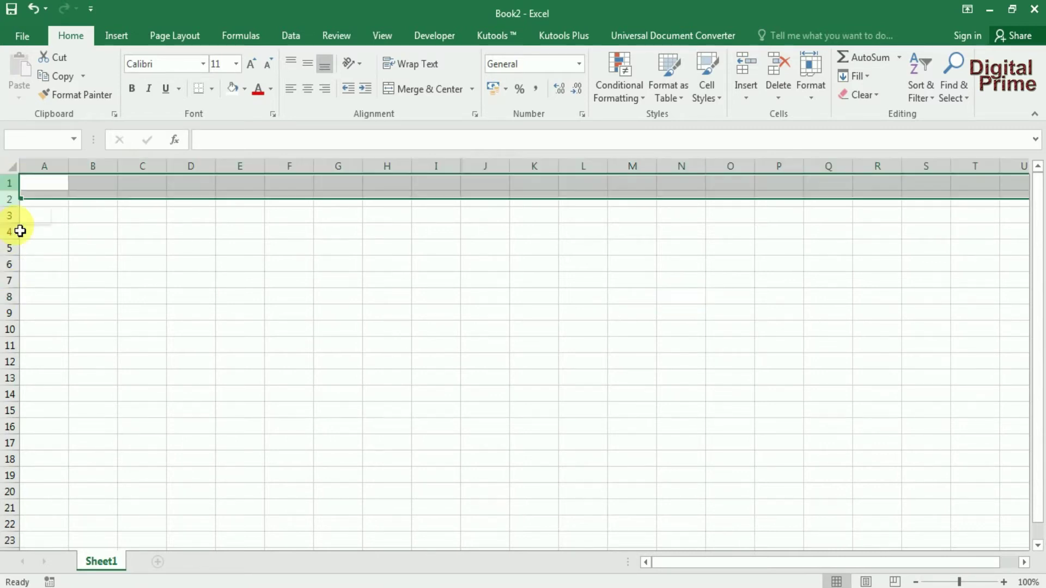
left_click(97, 360)
left_click(13, 361)
left_click(14, 345)
left_click(14, 264)
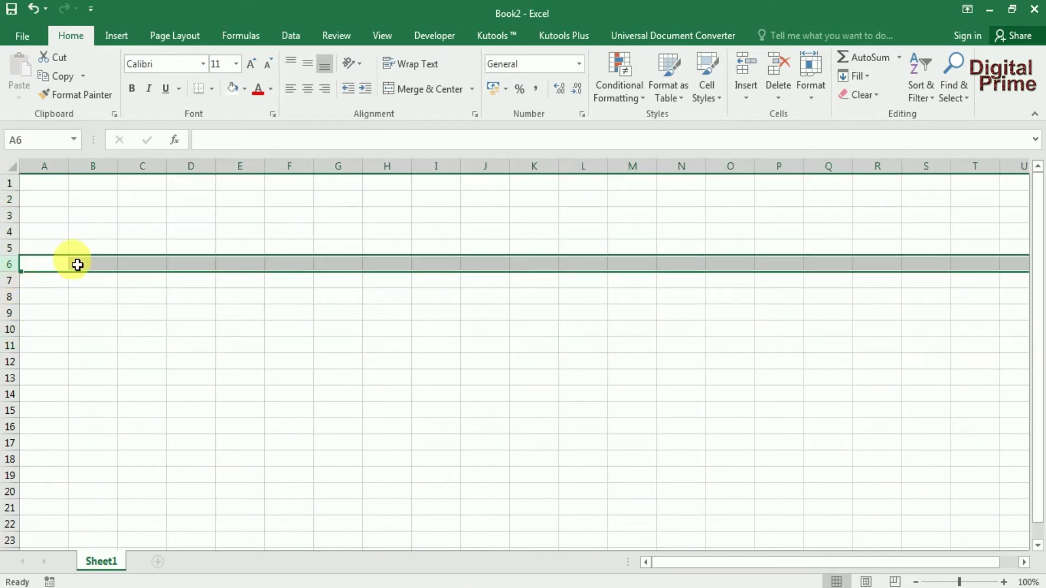
left_click(194, 321)
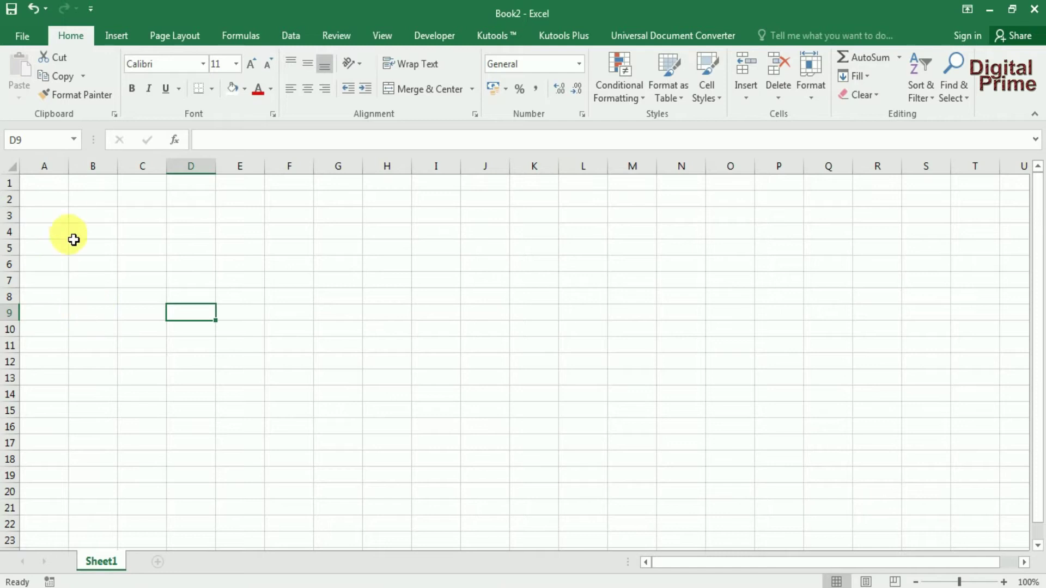
left_click(56, 190)
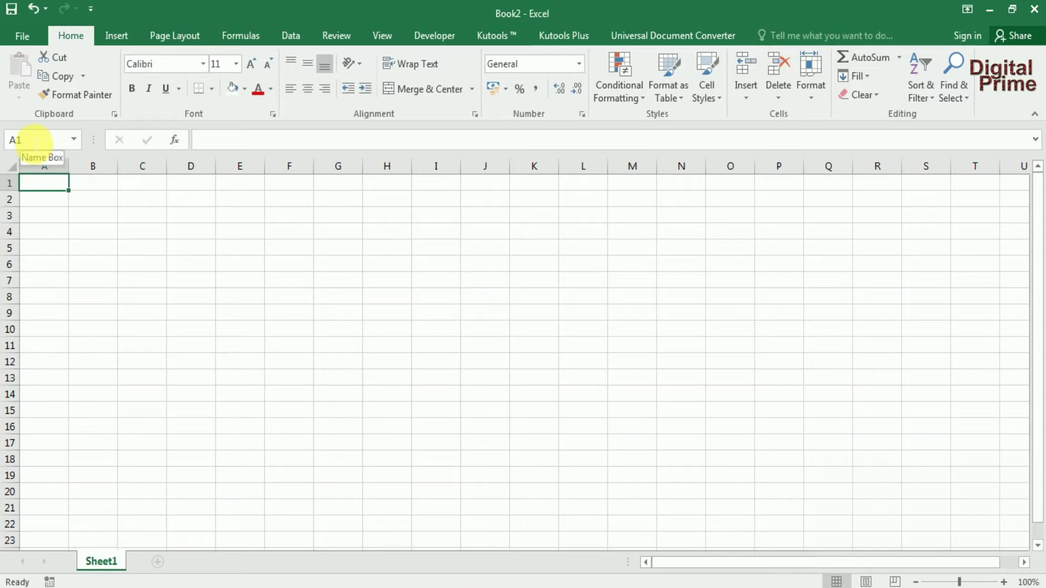
- Enter sample text 'gvdfqwyefegwy' in I6, then undo it with Ctrl+Z
left_click(441, 267)
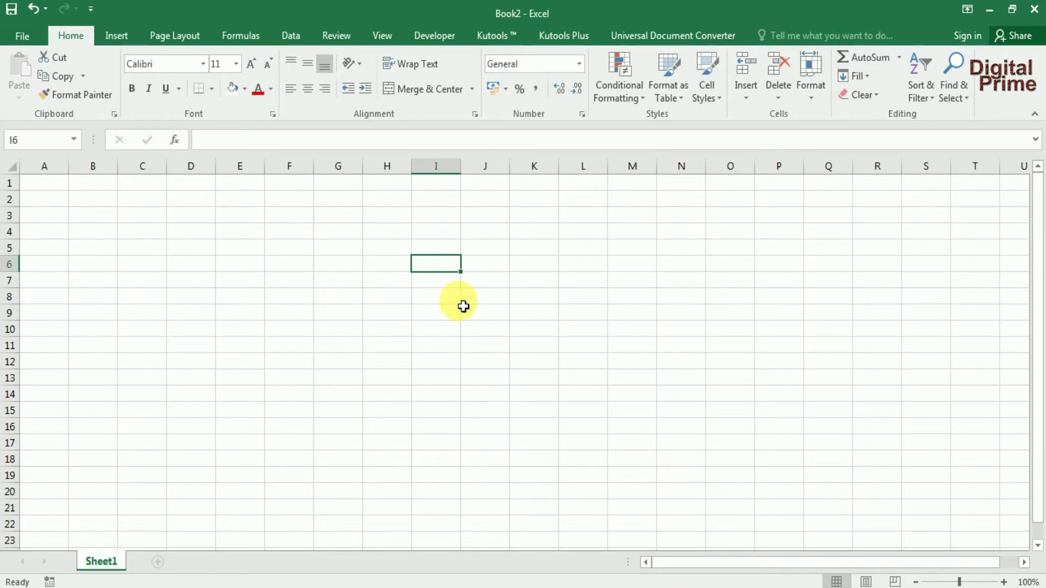
left_click(315, 141)
left_click(455, 324)
left_click(430, 266)
type("gvdfqwyefegwy")
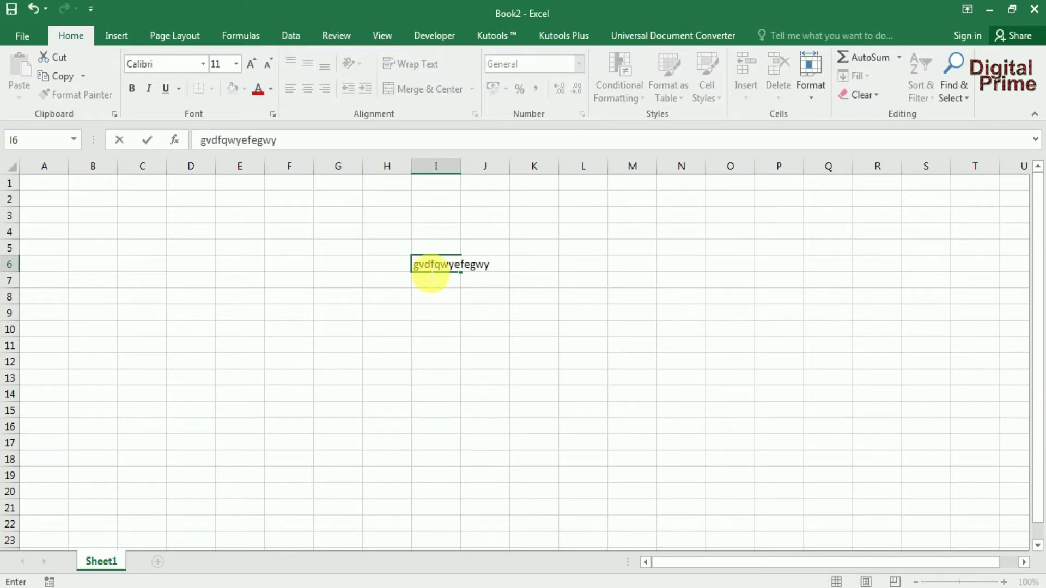
left_click(436, 347)
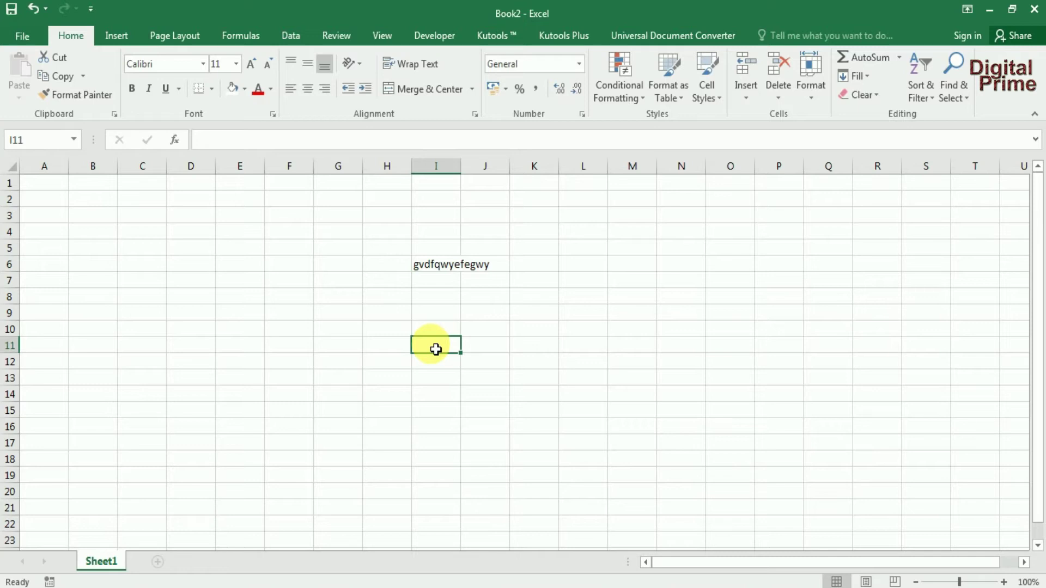
key("ctrl+z")
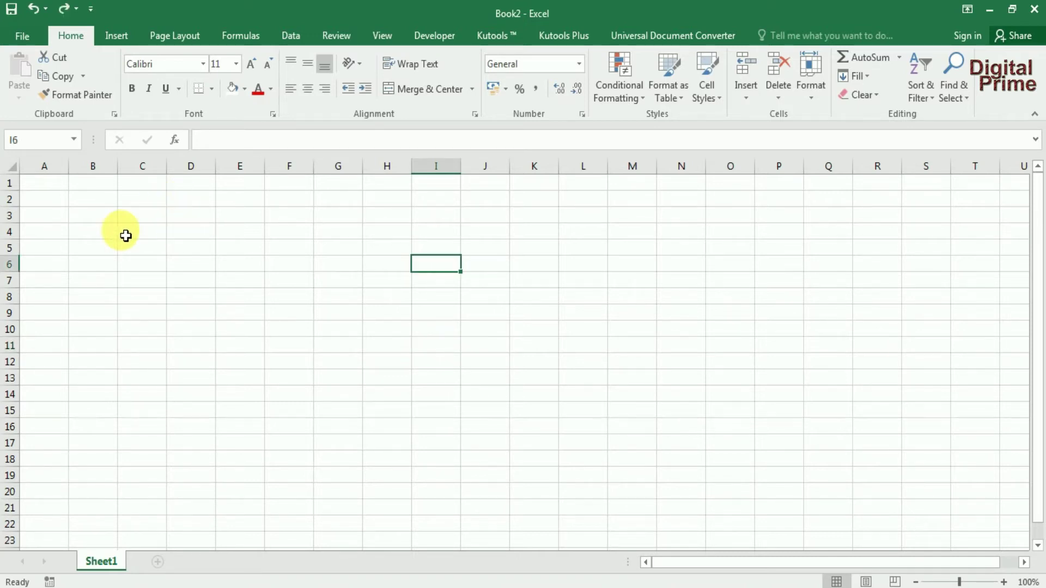
- Type the person's full name into cell A1 as the heading
left_click(45, 190)
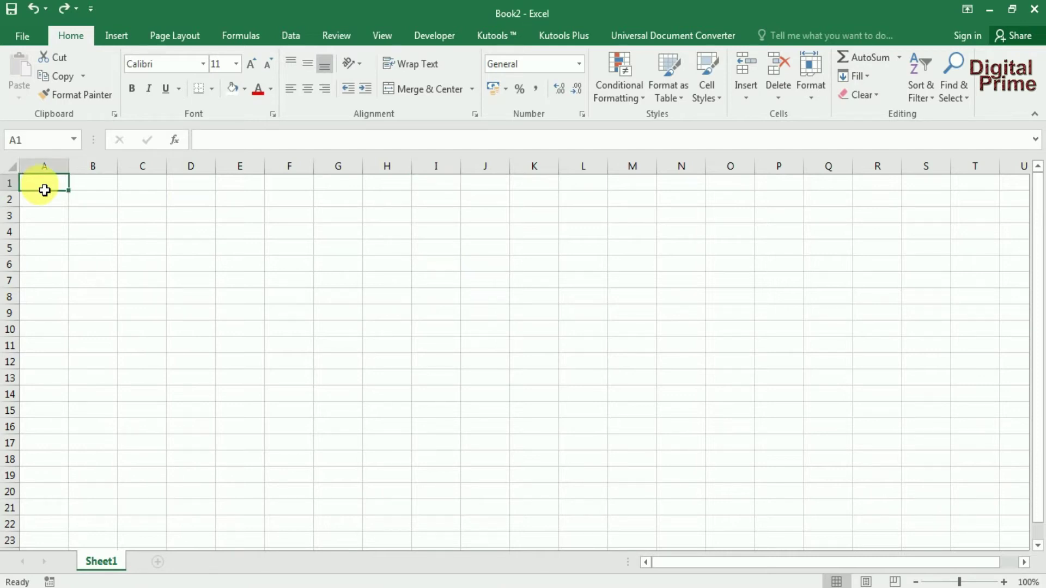
type("vikash ar")
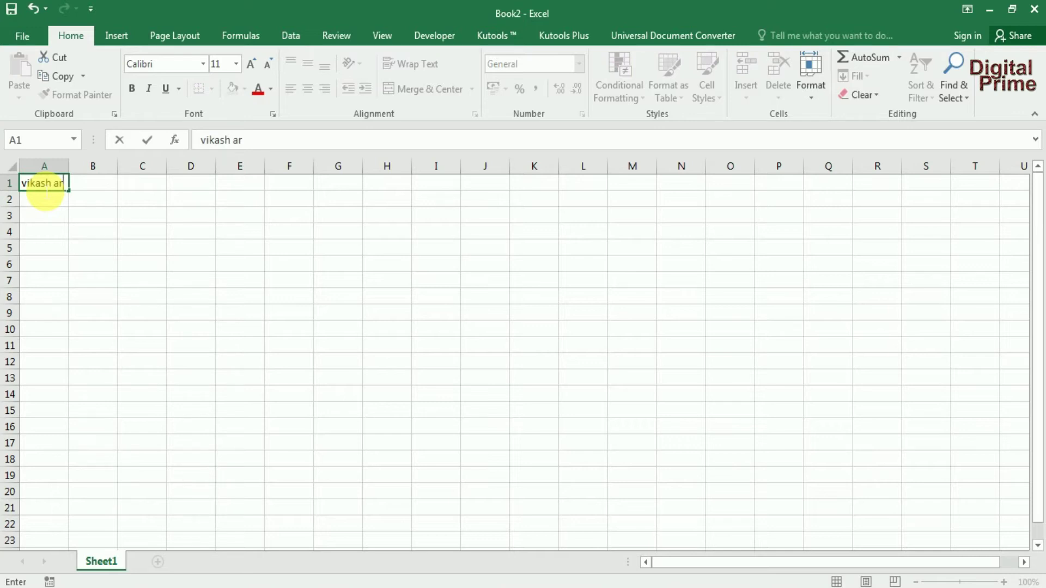
type("a")
left_click(199, 270)
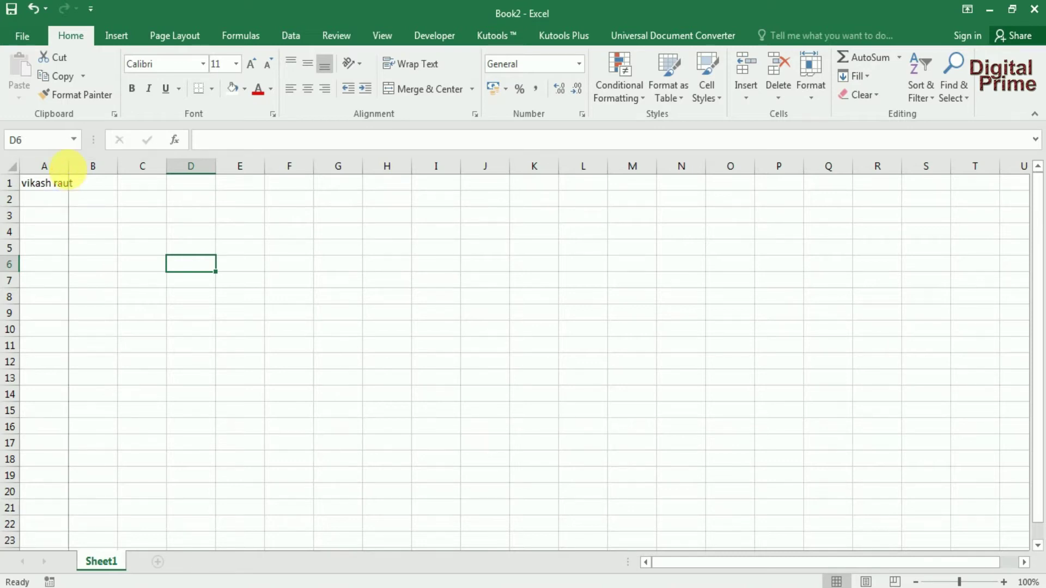
- AutoFit column A to the name in A1 and reselect A1
double_click(71, 166)
left_click(70, 200)
left_click(73, 184)
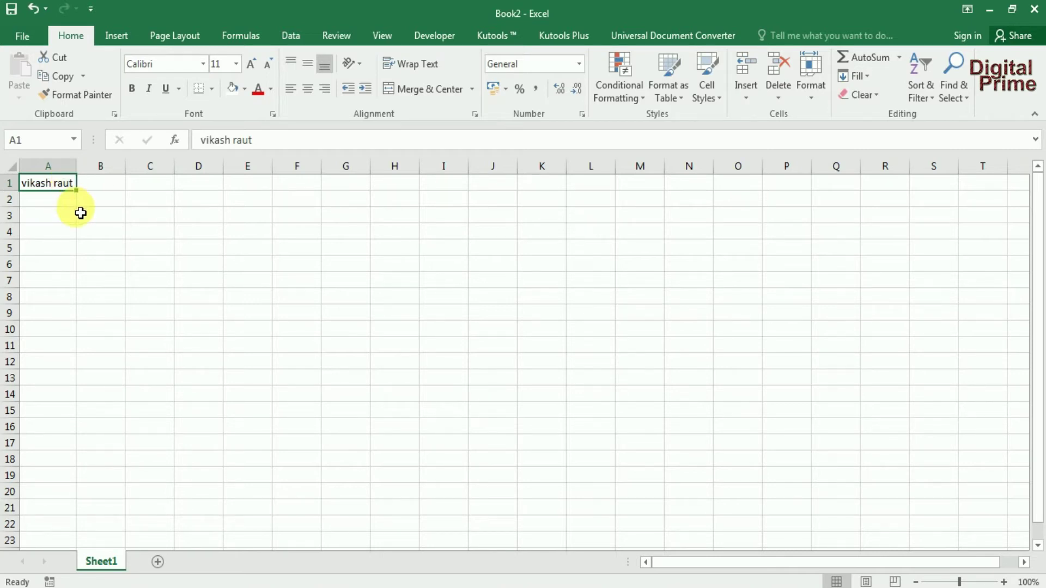
left_click(87, 201)
left_click(66, 190)
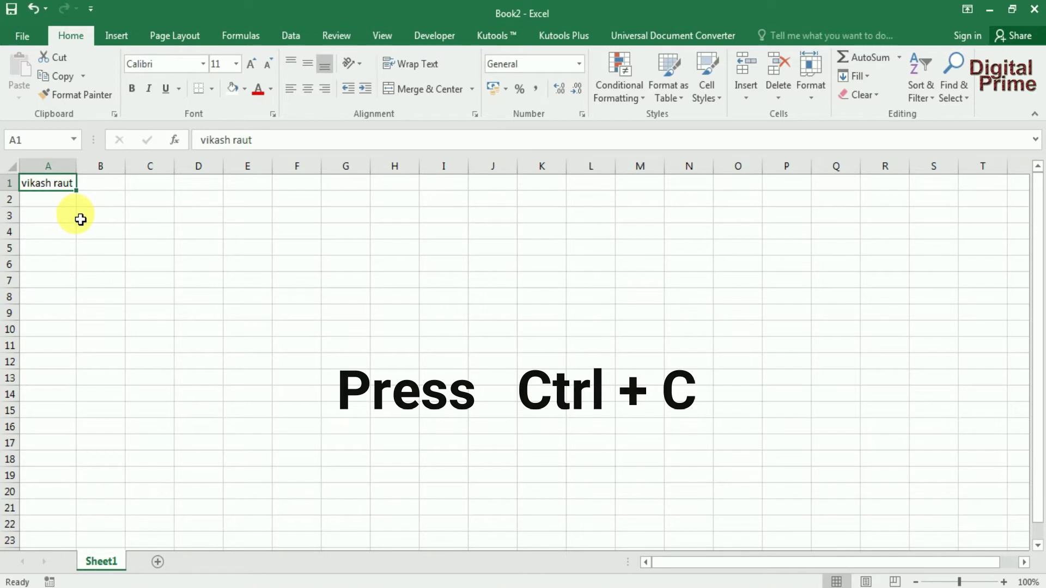
key("ctrl+c")
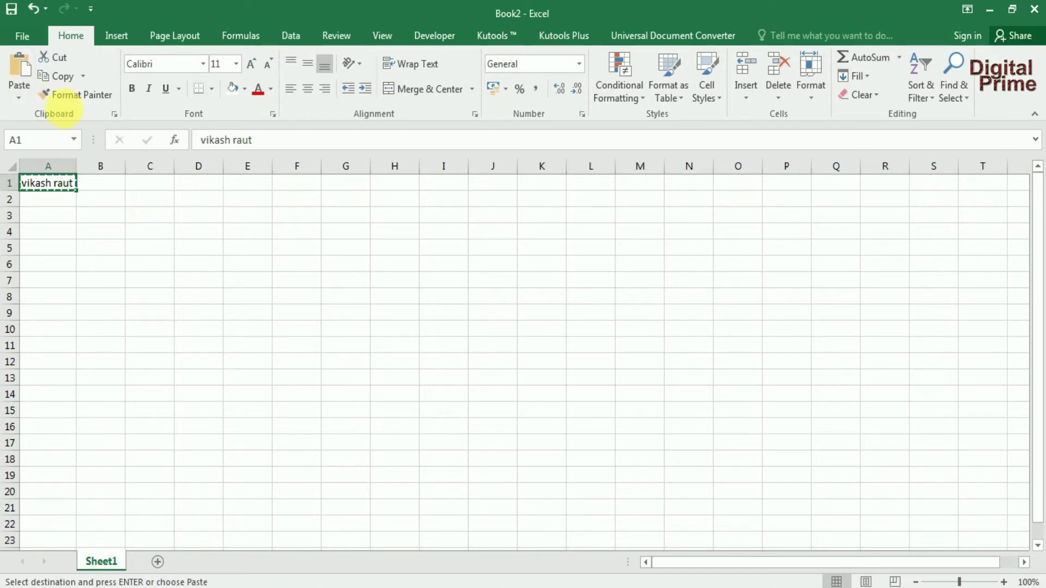
left_click(207, 188)
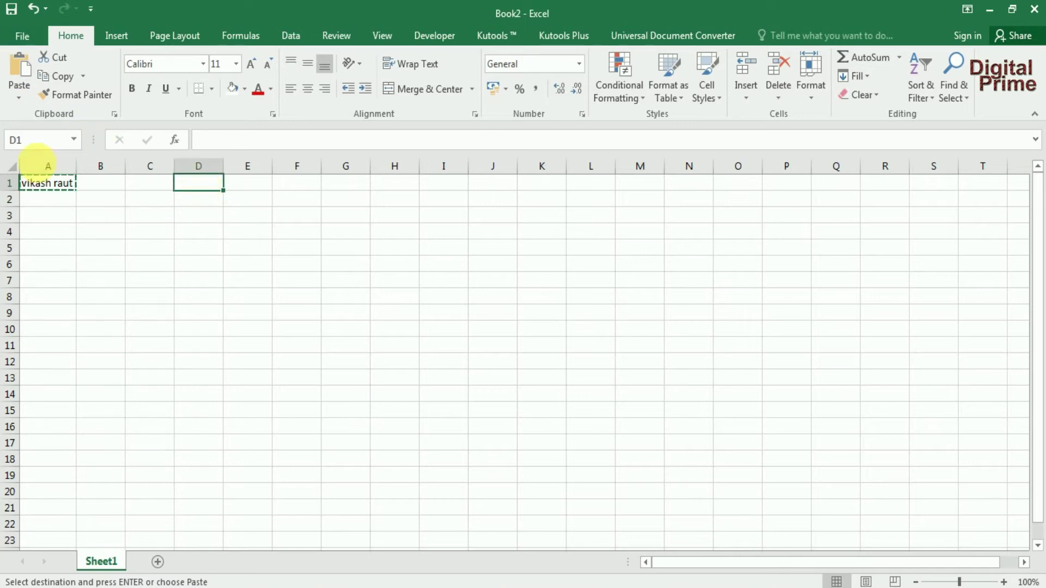
left_click(19, 73)
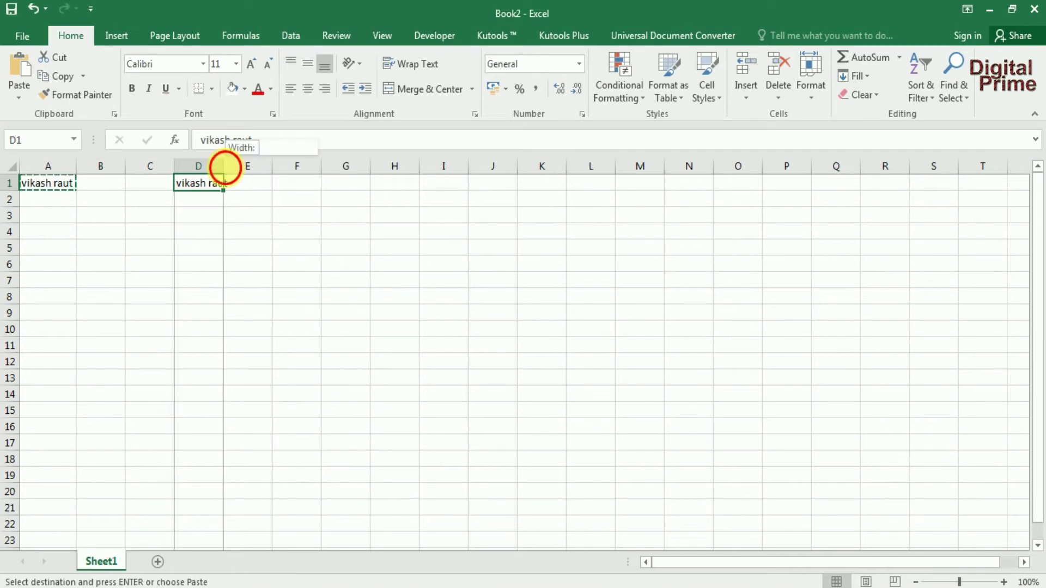
left_click_drag(224, 174, 232, 175)
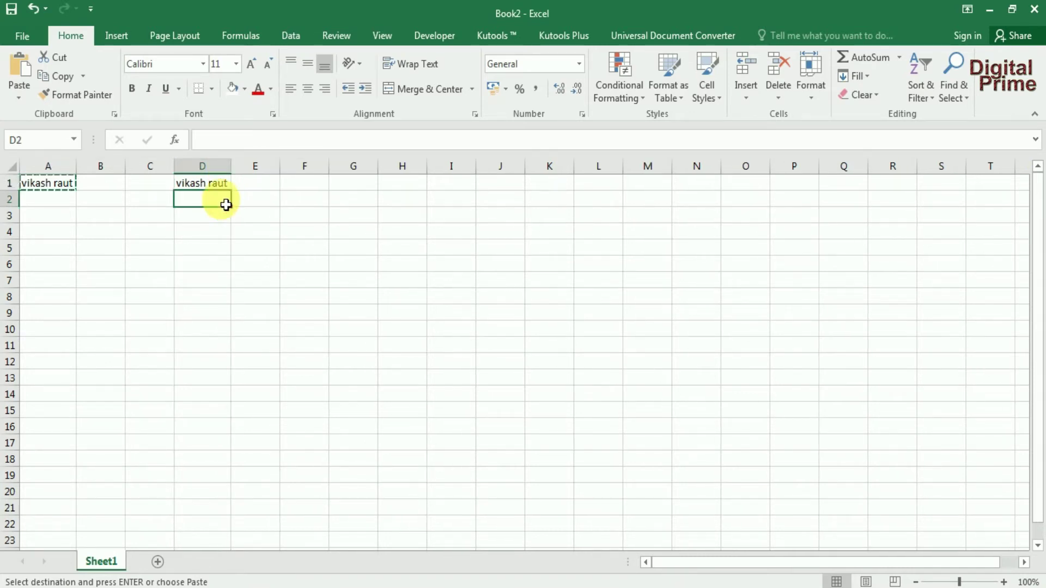
left_click(226, 201)
key("Escape")
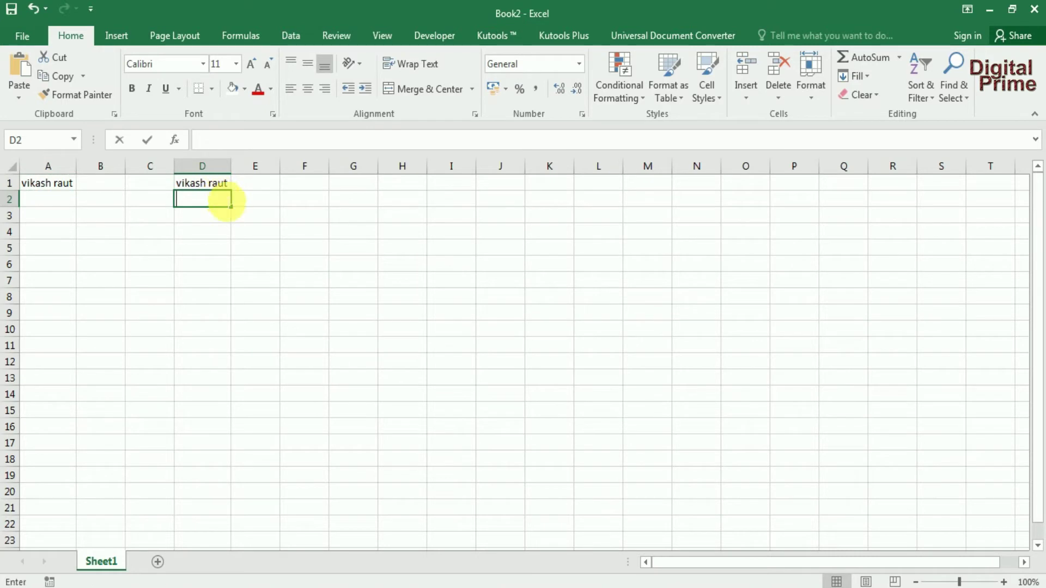
left_click(221, 230)
left_click(221, 188)
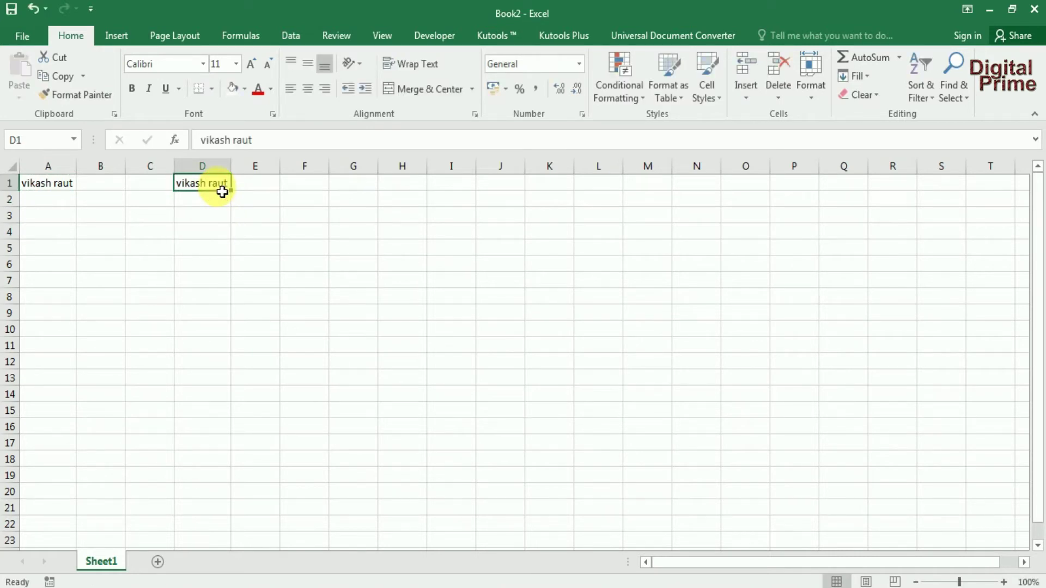
left_click(207, 227)
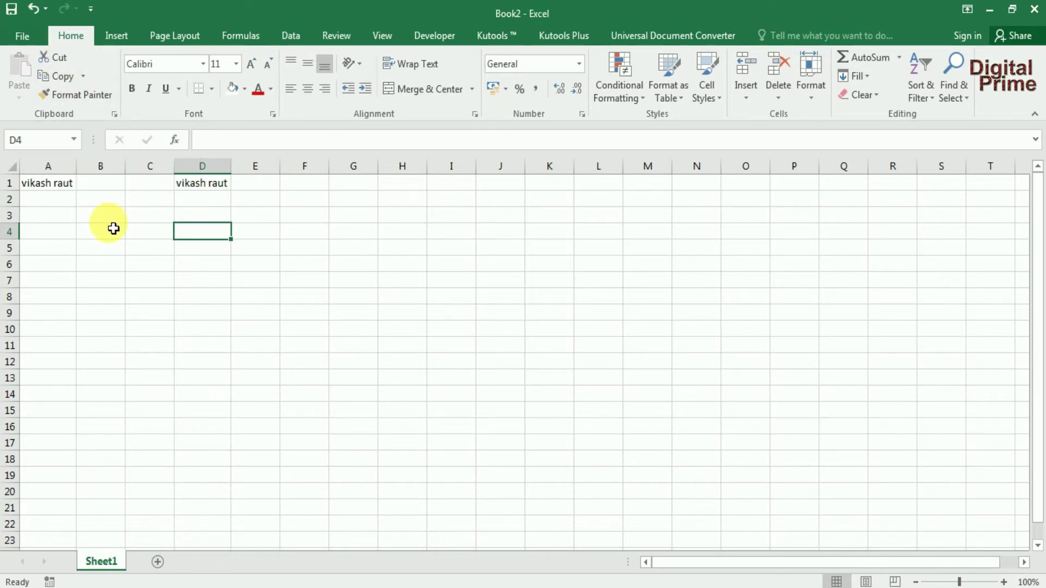
left_click(94, 215)
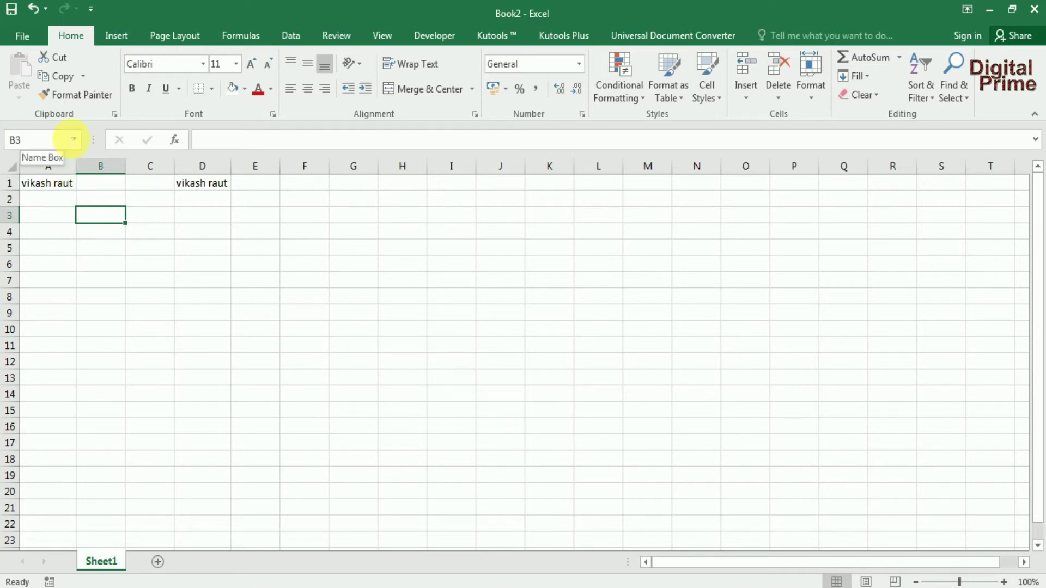
left_click(56, 201)
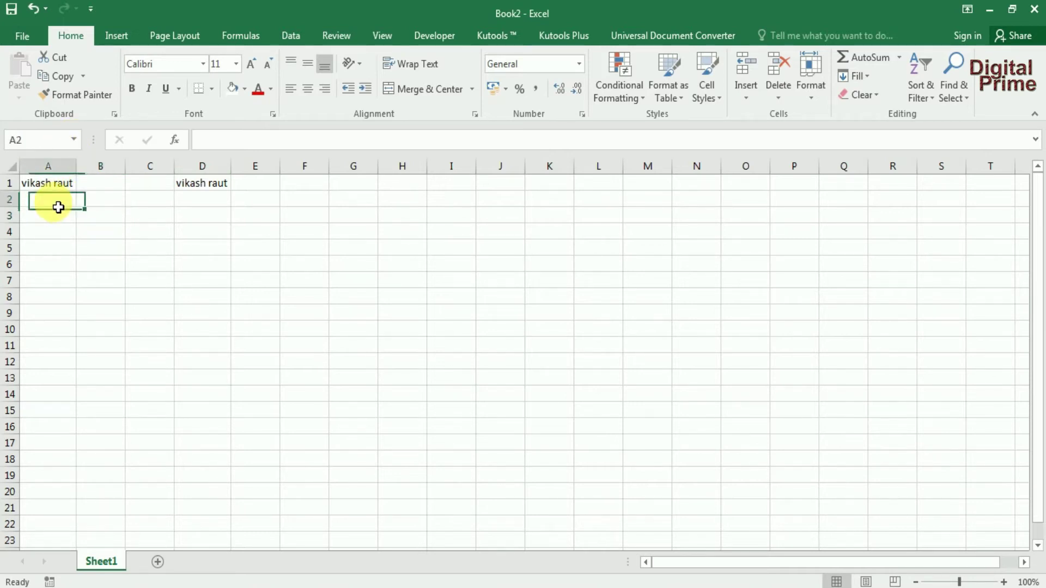
left_click(55, 186)
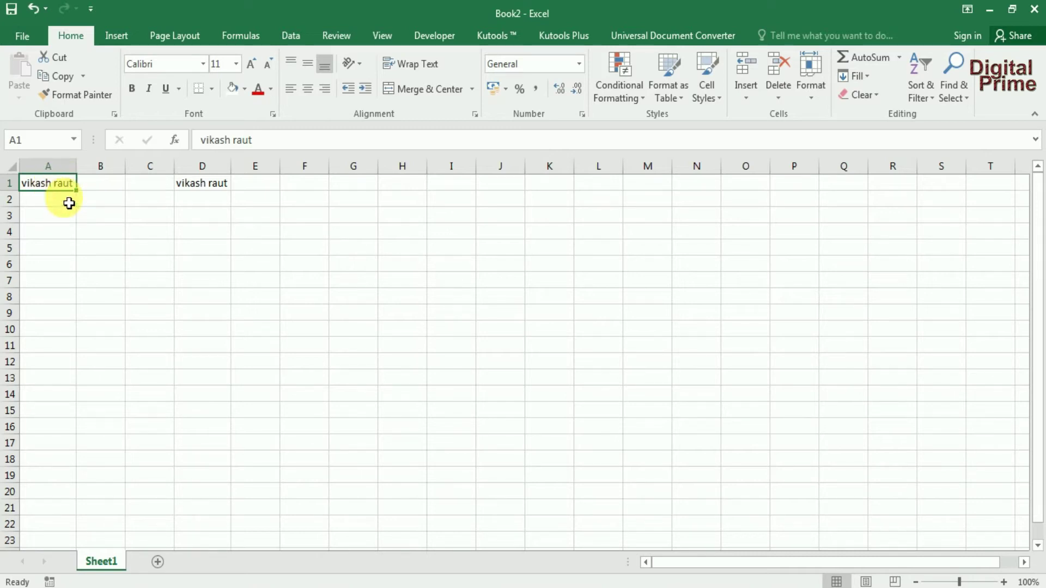
left_click(156, 205)
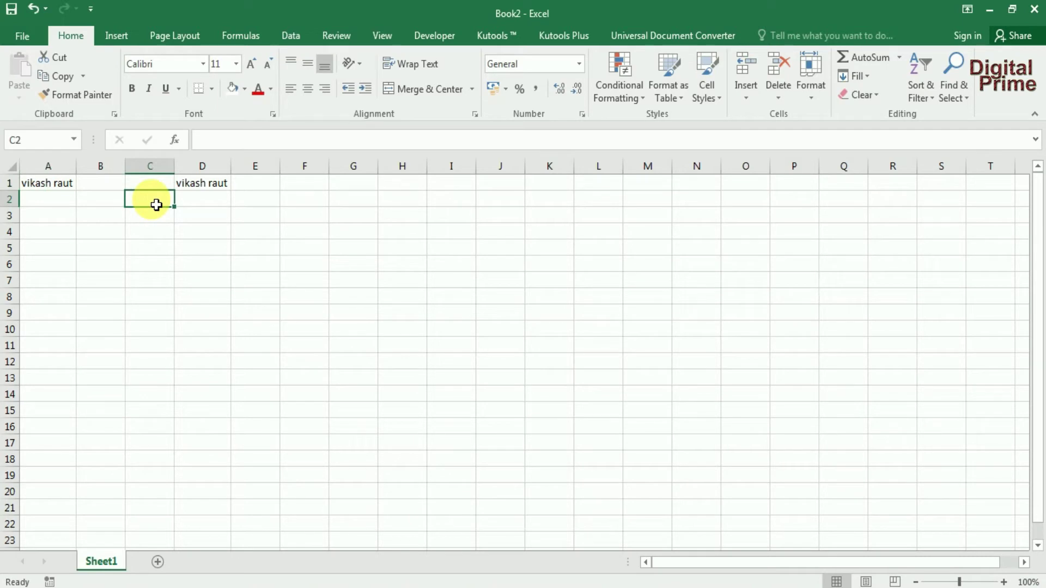
- Cut the name from A1, paste it into F1, and widen column F to fit
left_click(60, 185)
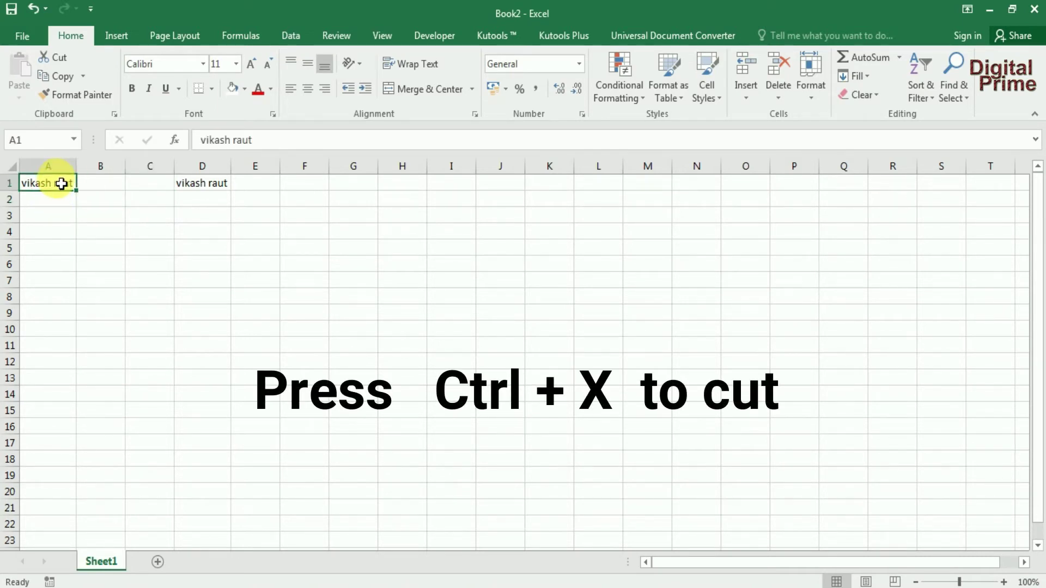
key("ctrl+x")
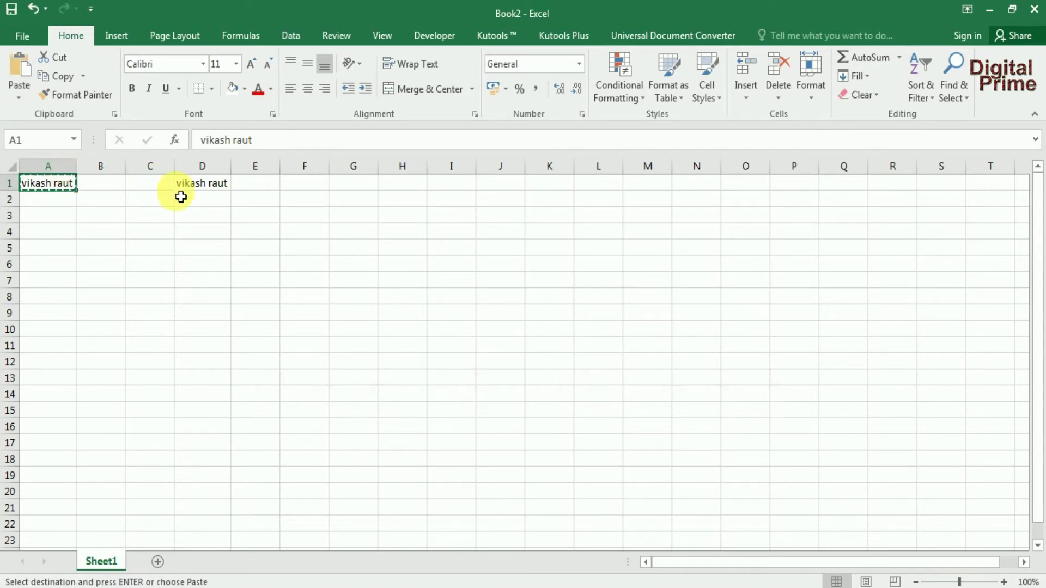
left_click(311, 189)
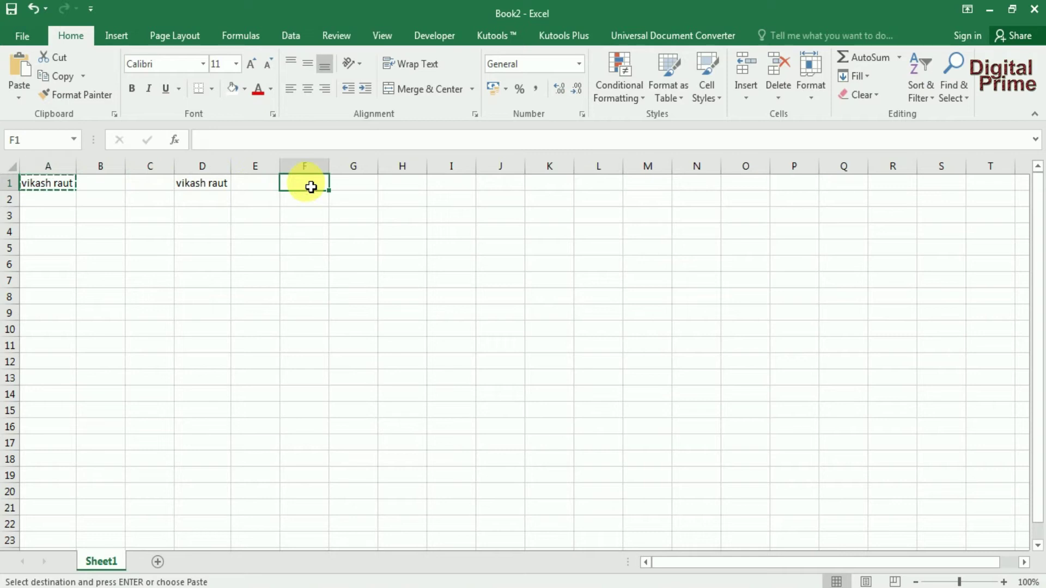
left_click(18, 84)
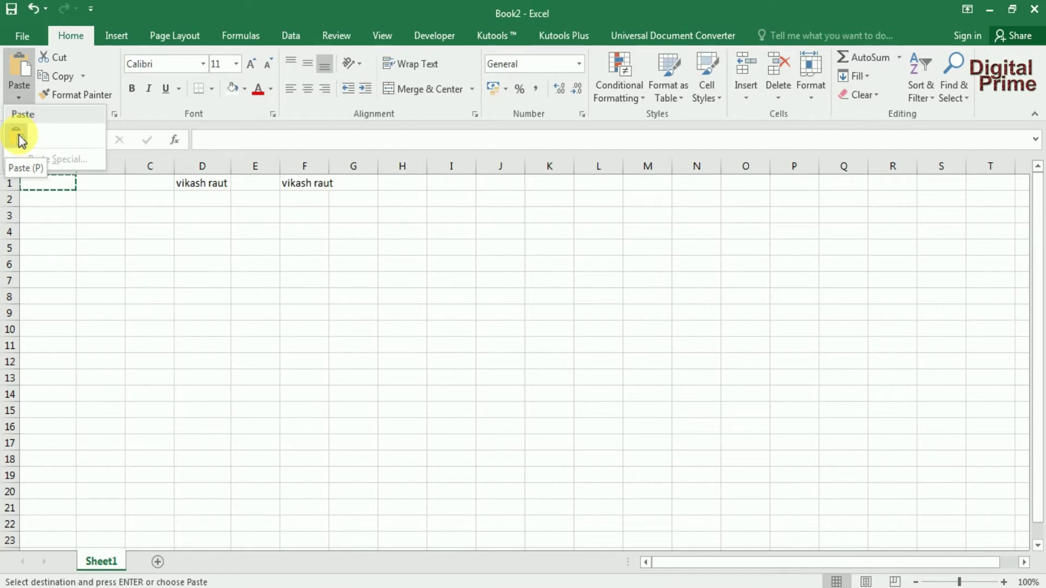
left_click(17, 136)
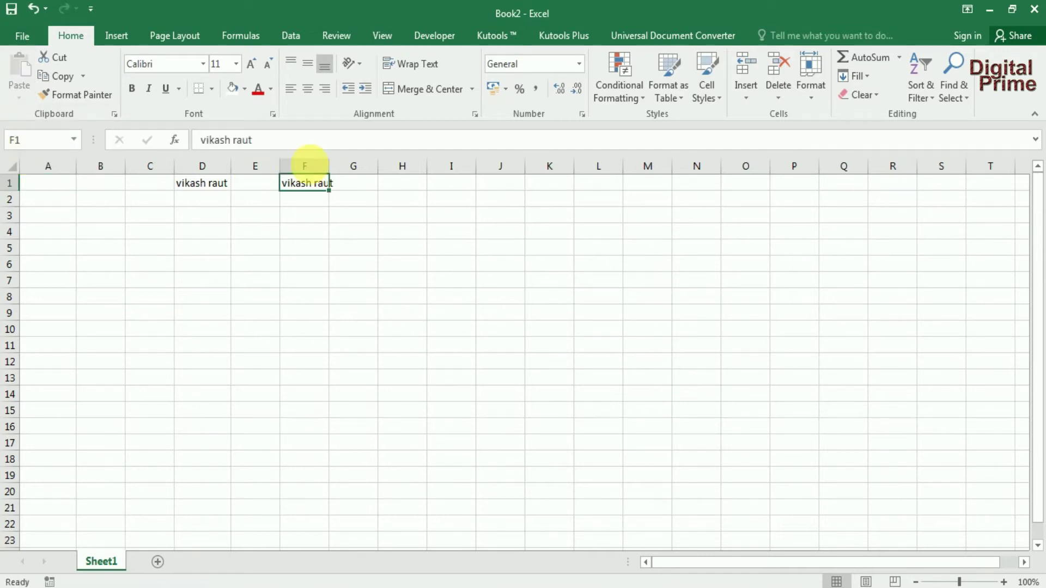
left_click_drag(334, 176, 342, 176)
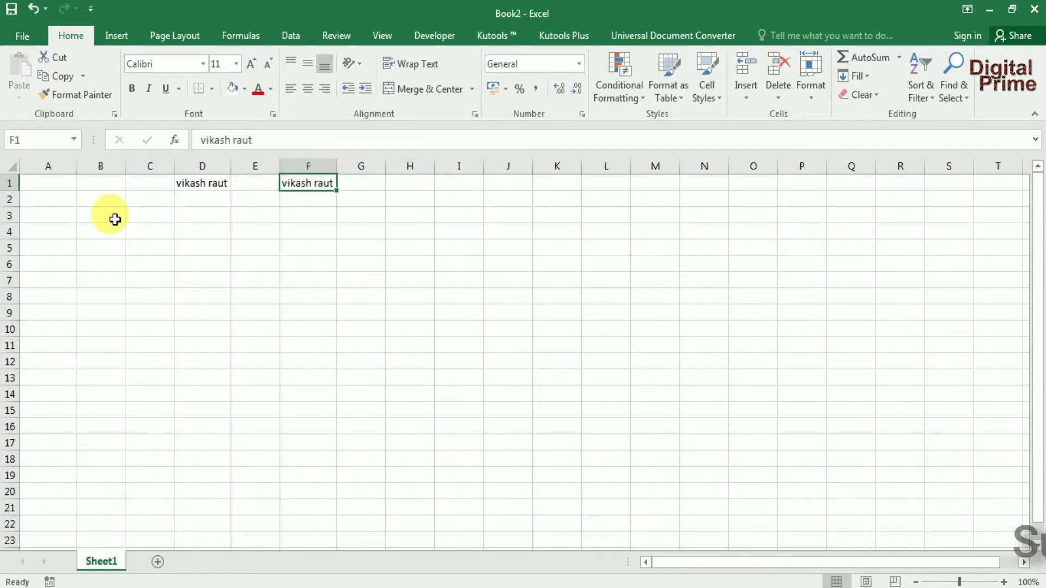
left_click(59, 189)
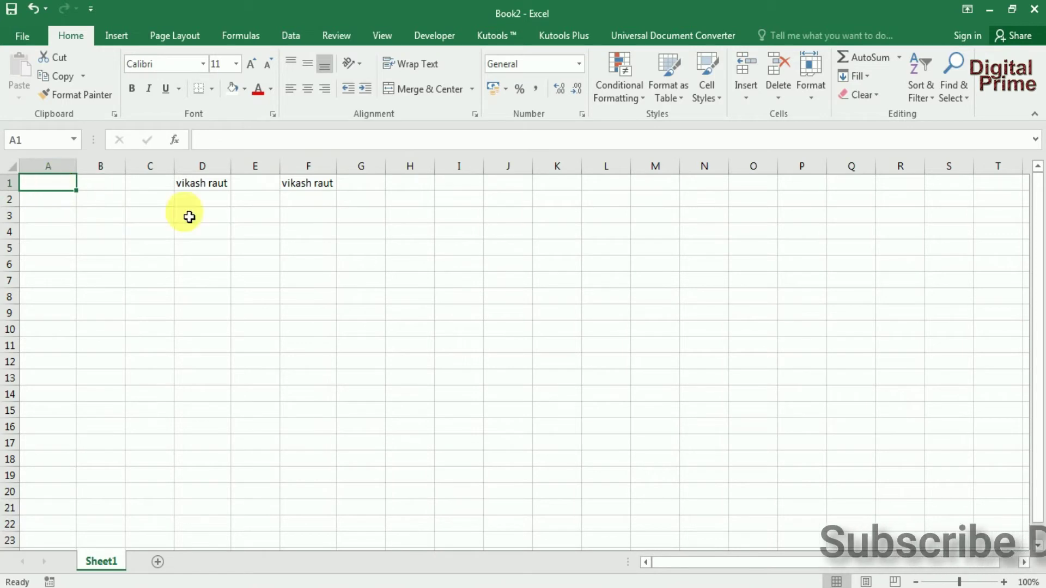
left_click(332, 185)
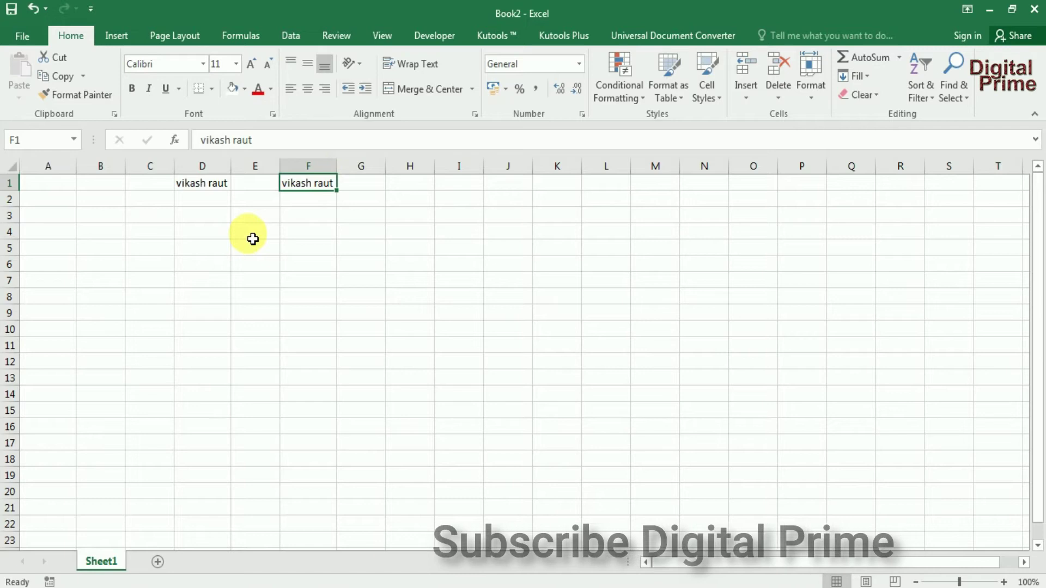
left_click(85, 79)
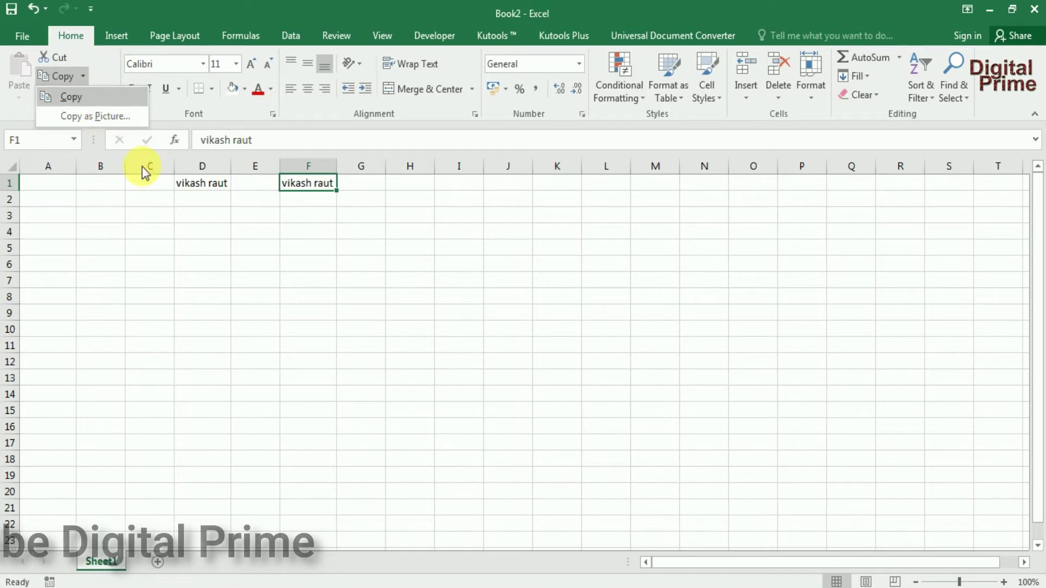
- Copy the name from D1 into B1 and autofit column B
left_click(207, 191)
left_click(210, 188)
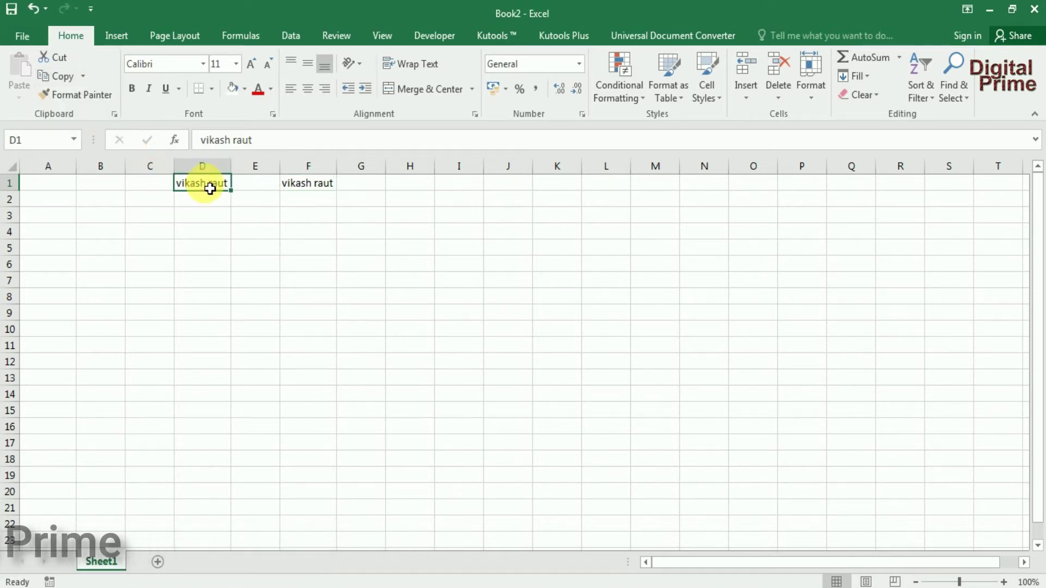
key("ctrl+c")
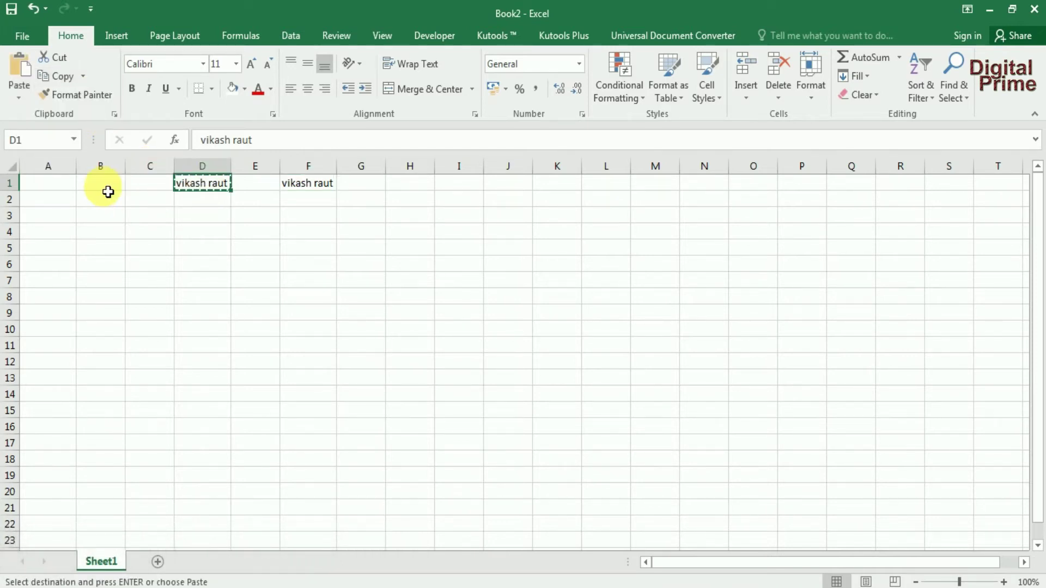
left_click(107, 190)
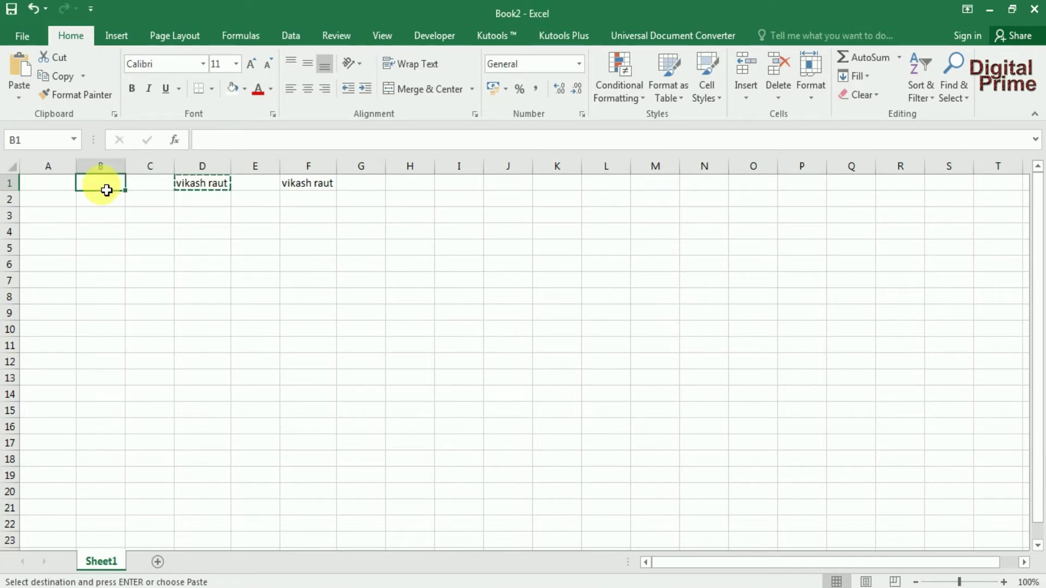
key("ctrl+v")
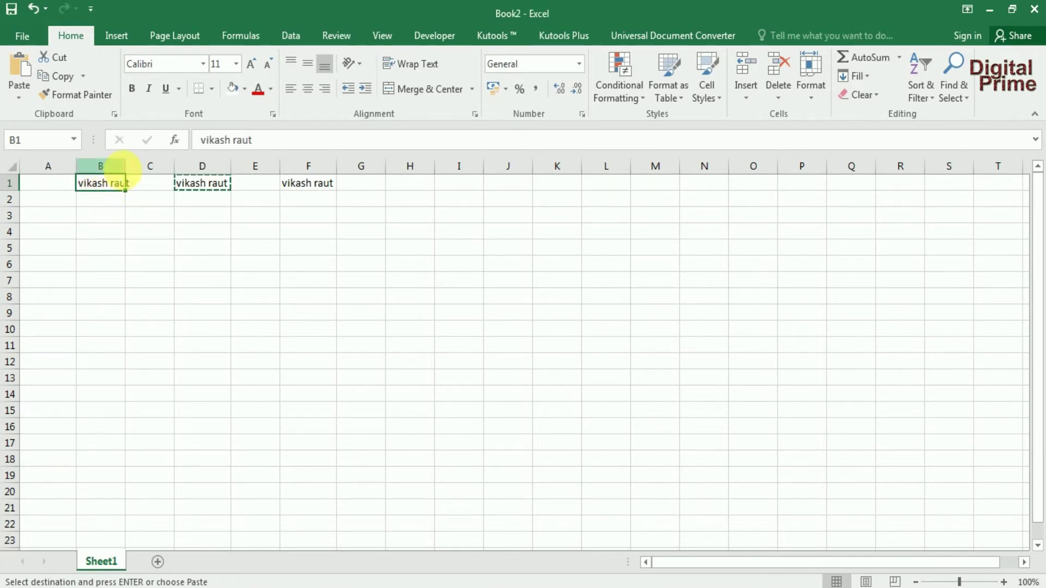
double_click(124, 166)
- Cancel the pending D1 copy, try copying empty cell B3, and open the Copy options
left_click(128, 210)
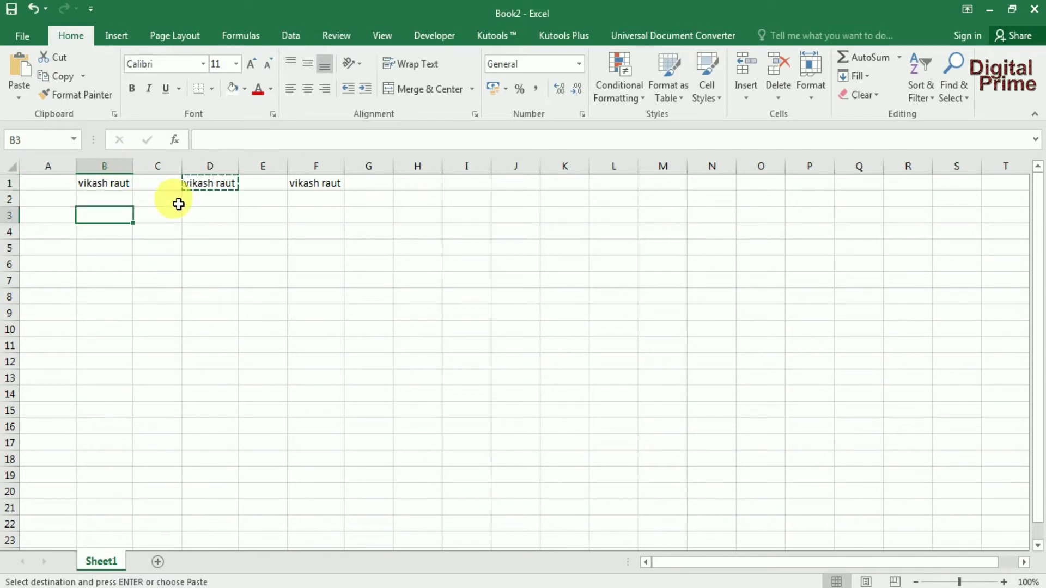
left_click(154, 196)
key("Escape")
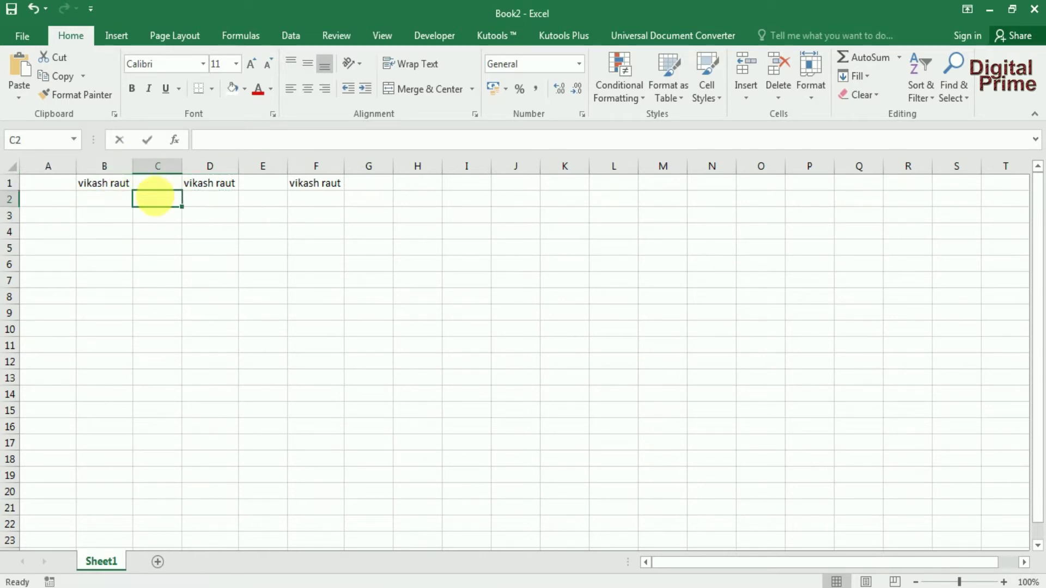
left_click(106, 215)
left_click(59, 76)
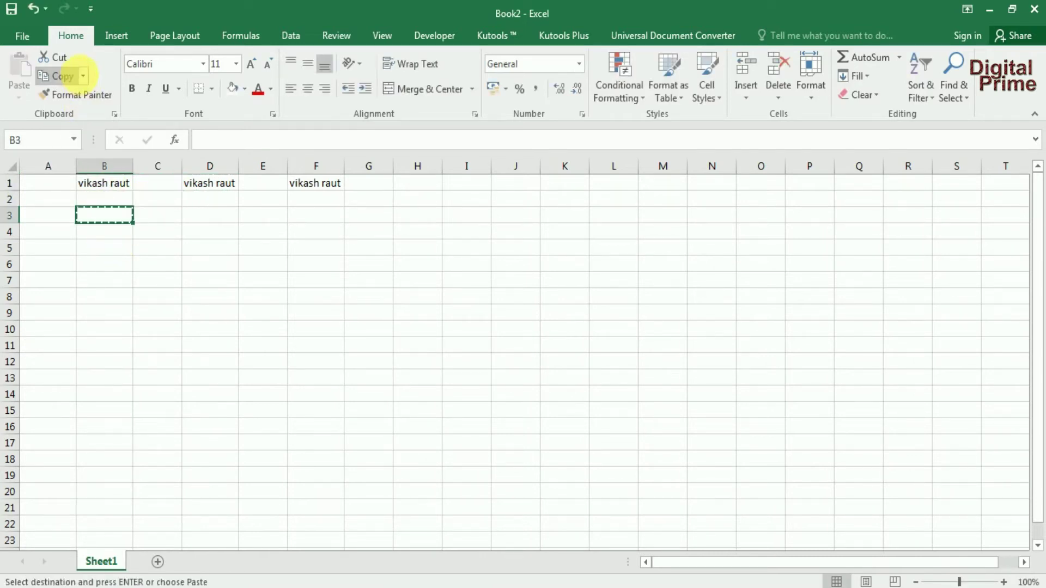
left_click(130, 231)
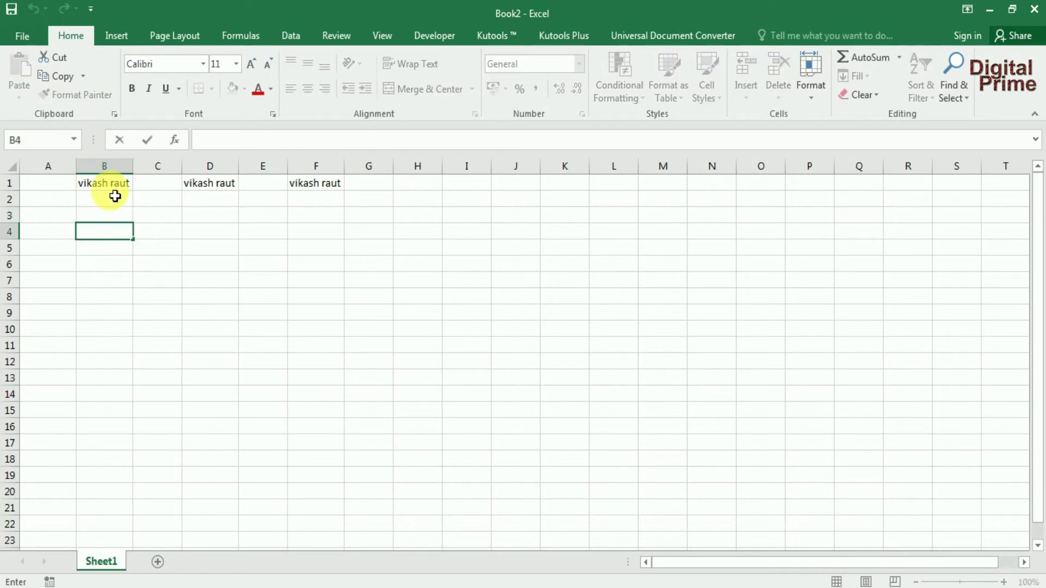
left_click(84, 76)
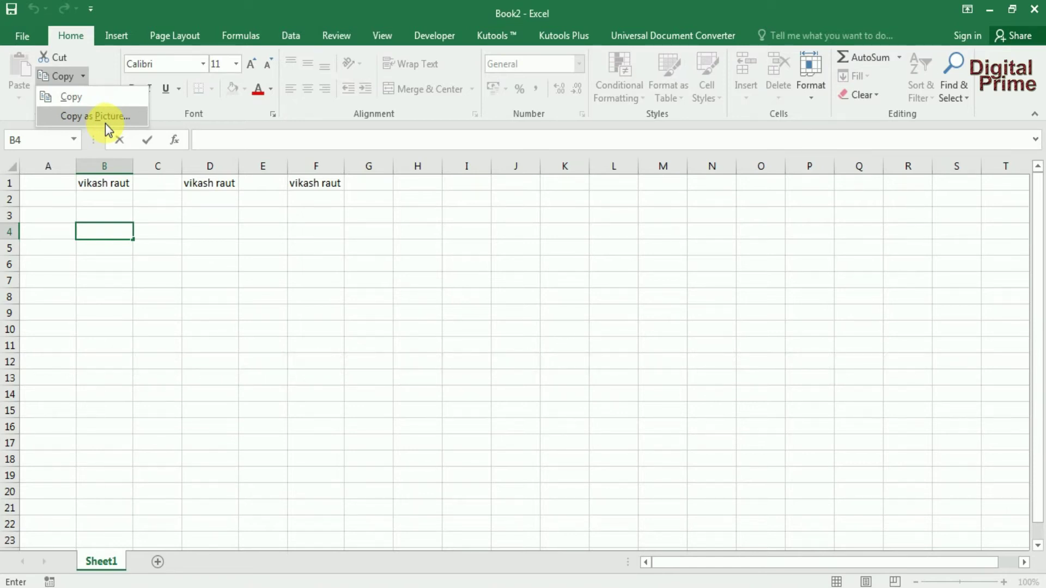
- Try filling the name from B1 across to F1, then undo the fill
left_click(146, 206)
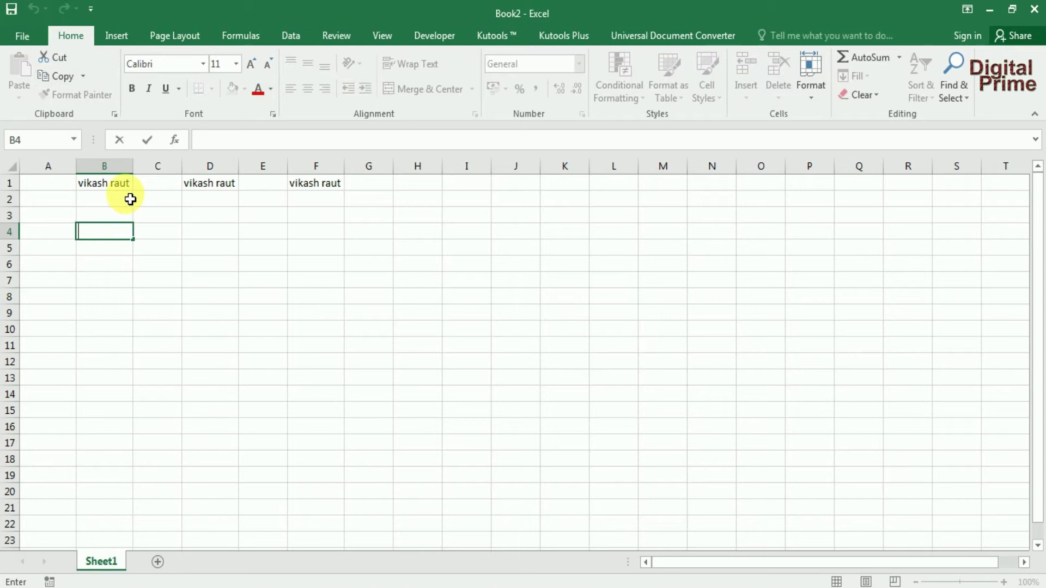
left_click(122, 188)
mouse_move(122, 189)
left_mouse_down()
mouse_move(320, 186)
mouse_move(325, 227)
left_mouse_up()
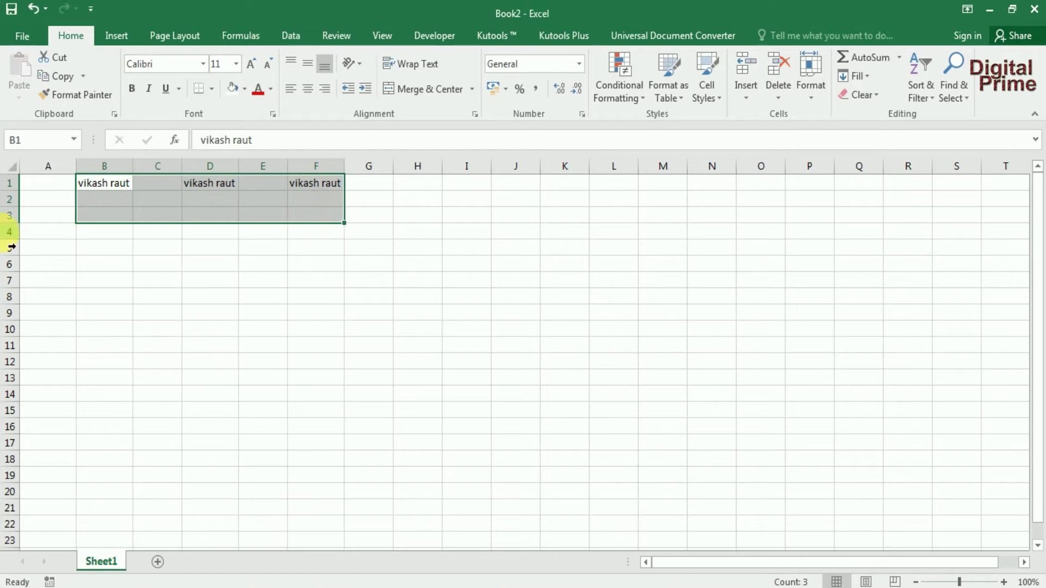
left_click(105, 250)
left_click(109, 189)
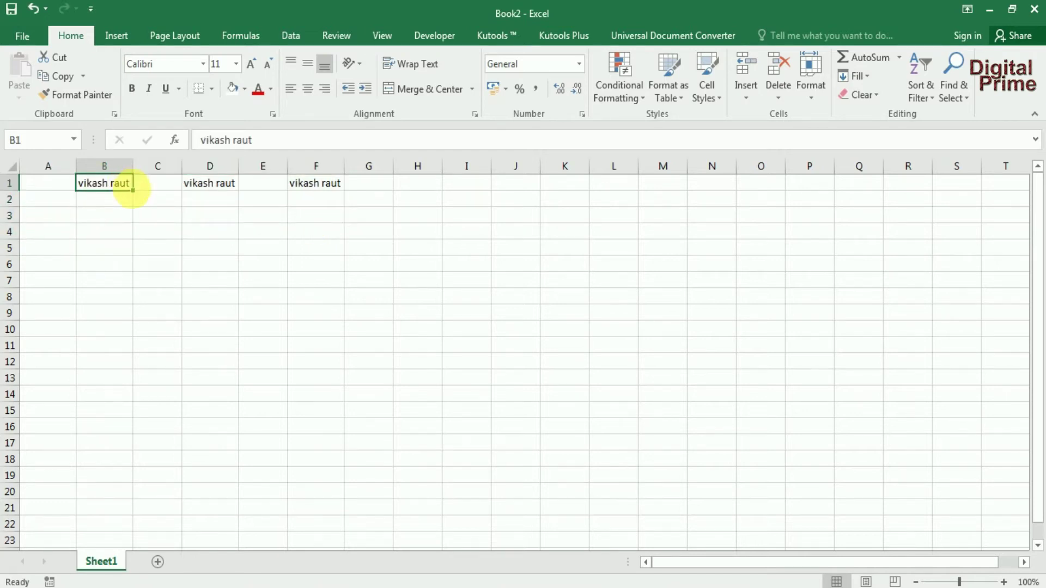
left_click_drag(137, 196, 331, 198)
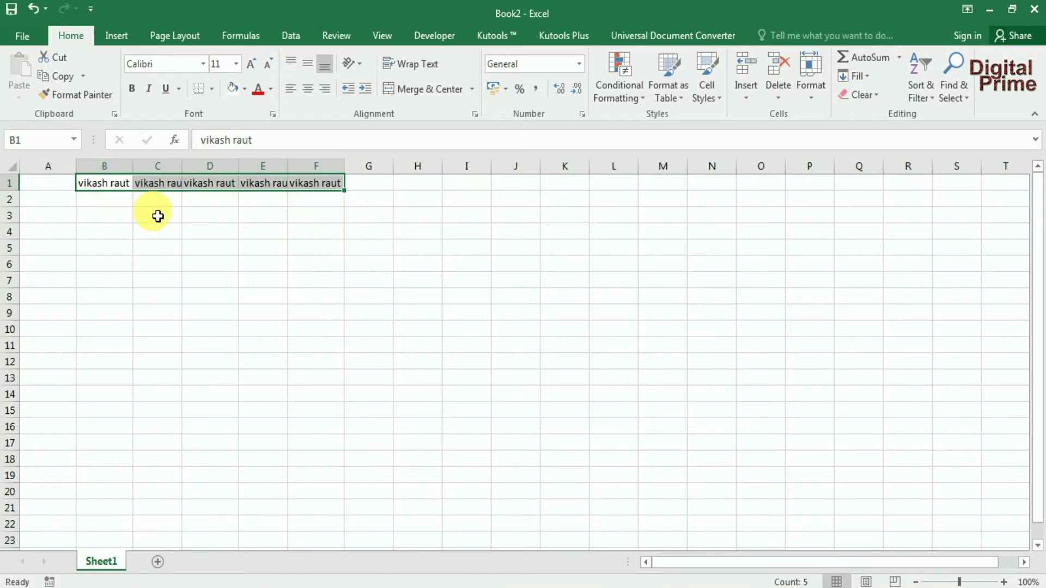
key("ctrl+z")
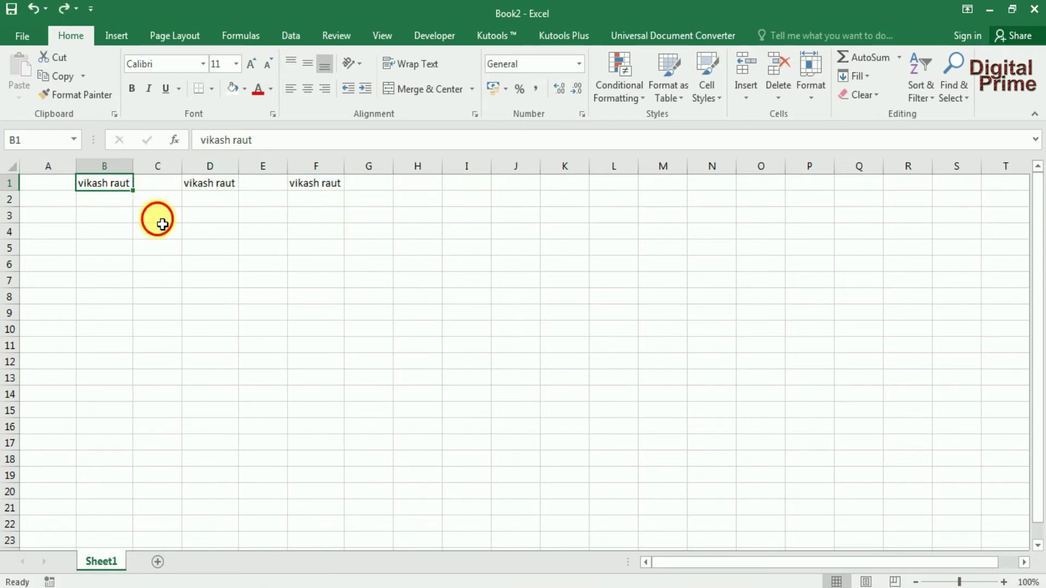
- Fill the name from B1 across to F1 and autofit columns C and E
left_click(148, 216)
left_click(150, 186)
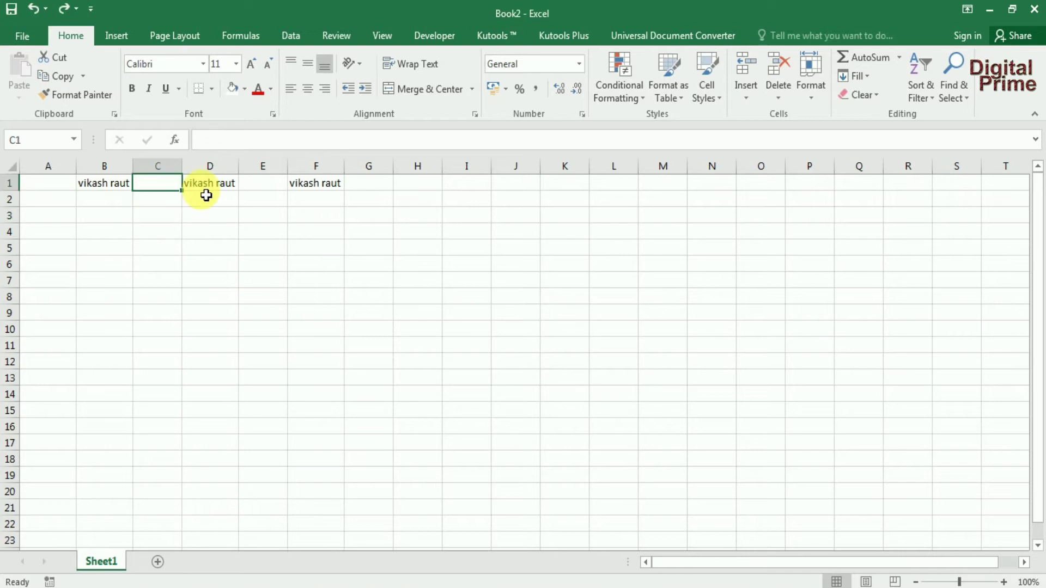
left_click(264, 188)
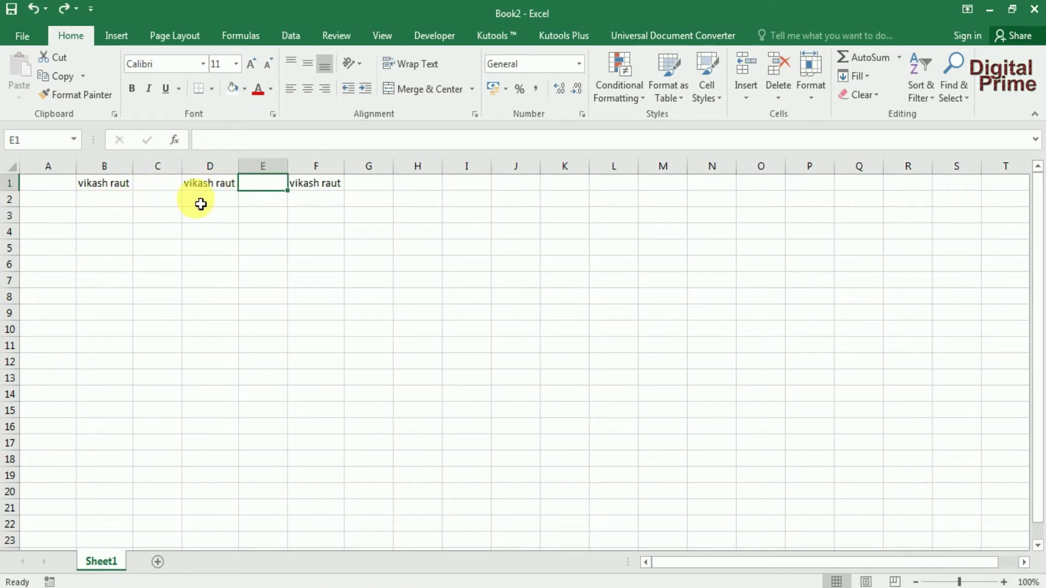
left_click(106, 186)
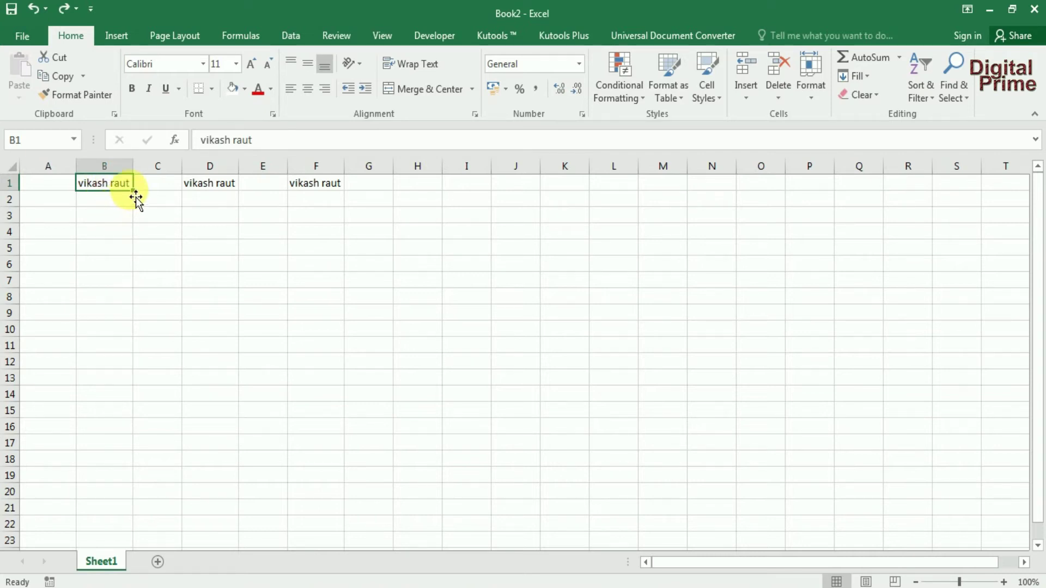
left_click_drag(138, 199, 334, 194)
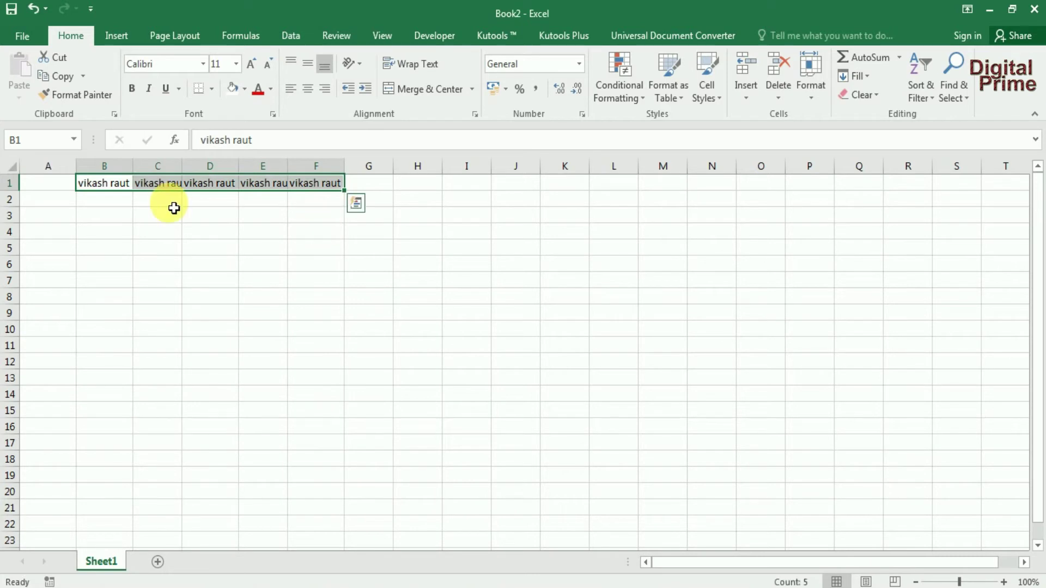
double_click(182, 165)
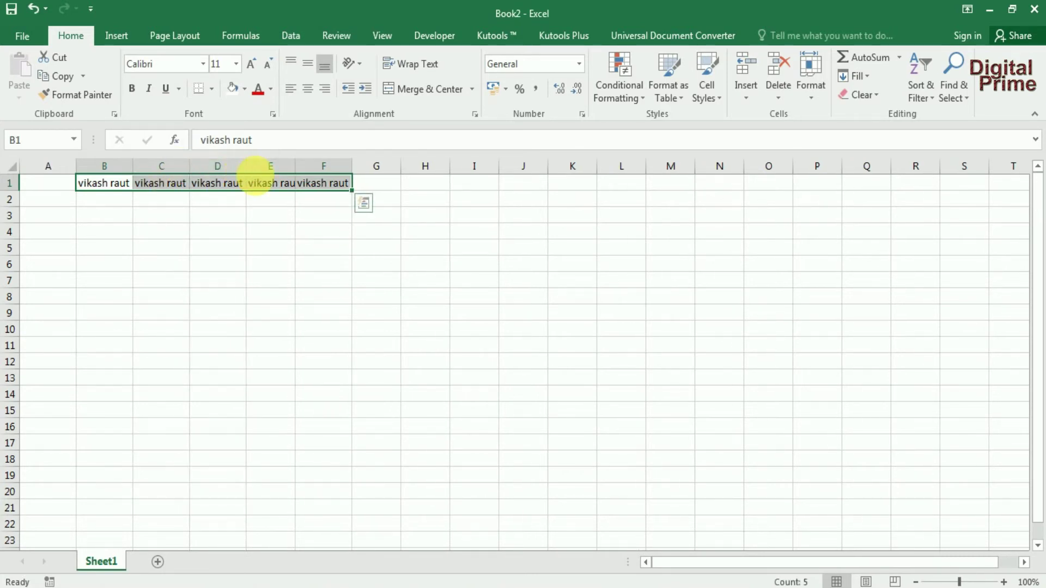
double_click(299, 174)
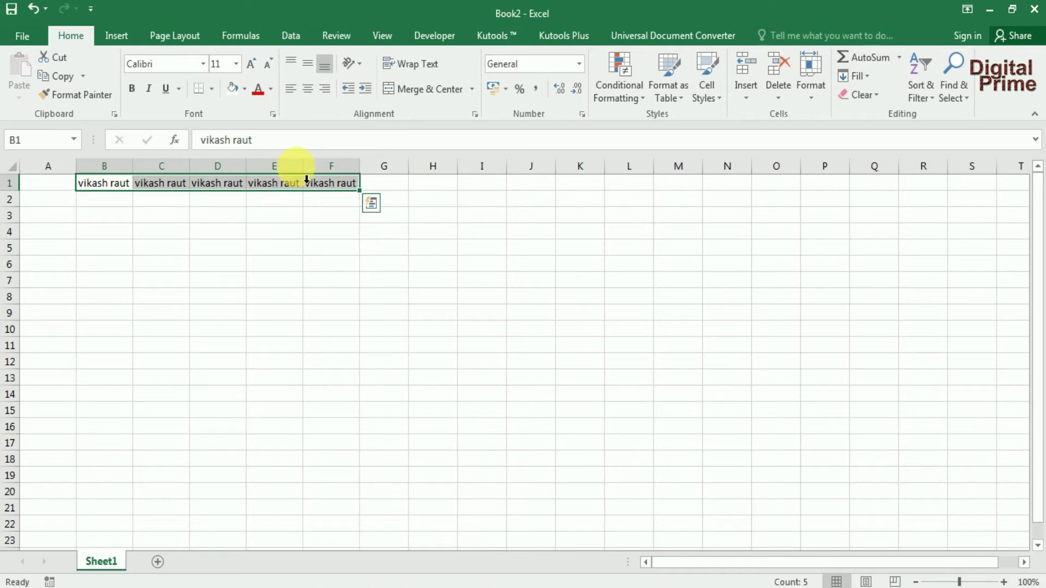
- Drag the B1:F1 fill handle down to copy the names through row 10
left_click(145, 239)
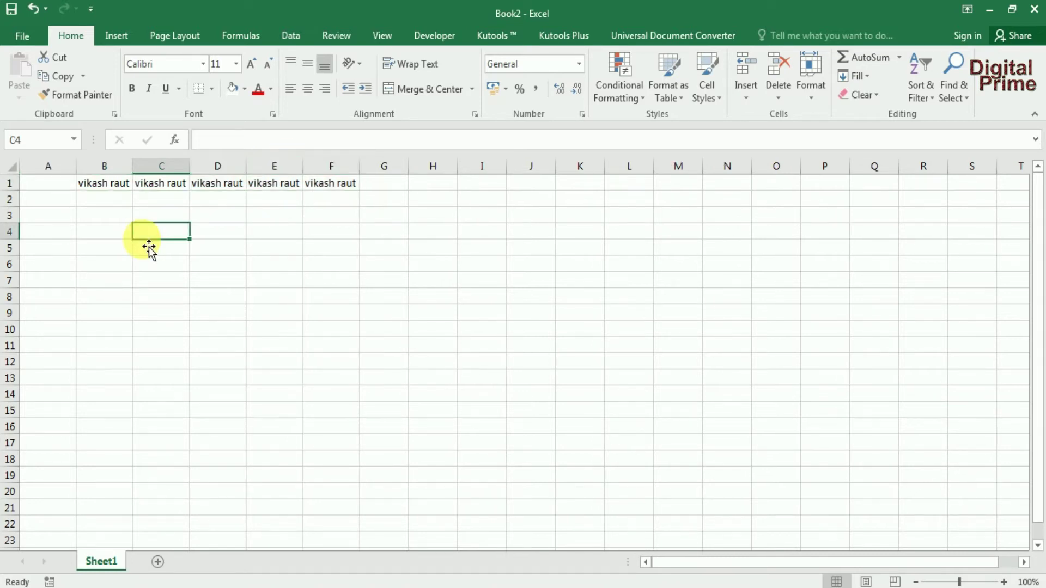
left_click_drag(104, 184, 330, 184)
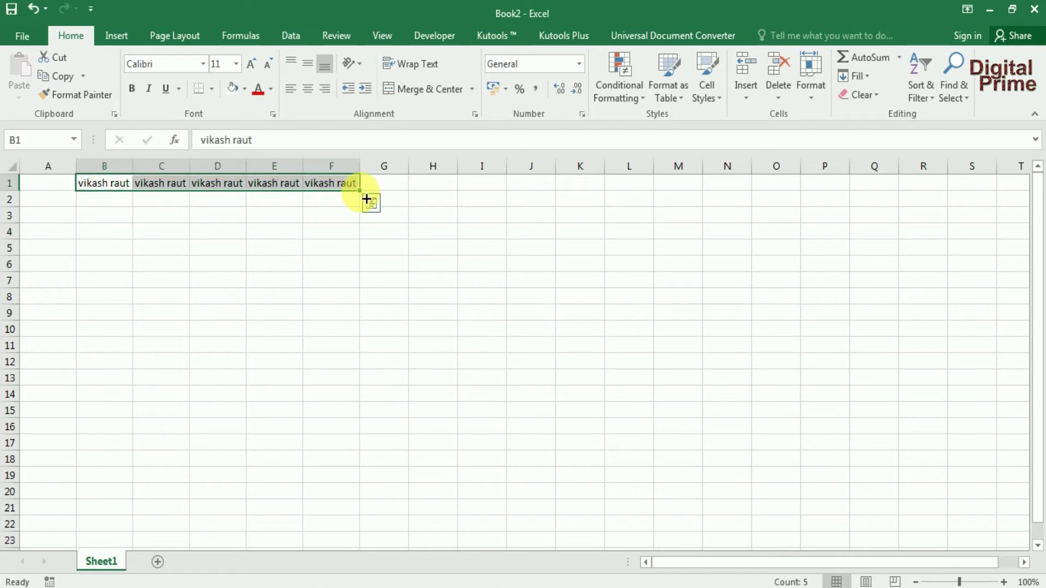
left_click_drag(359, 191, 367, 344)
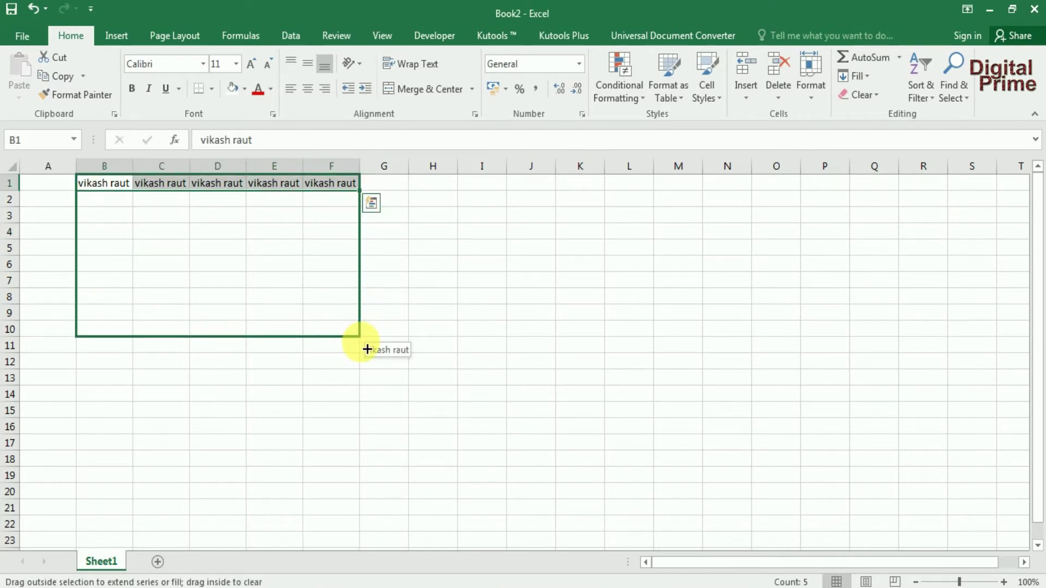
- Copy B1:F10 as a picture using 'As shown on screen' and 'Picture' format
left_click(468, 248)
mouse_move(104, 186)
left_mouse_down()
mouse_move(350, 332)
mouse_move(351, 345)
left_mouse_up()
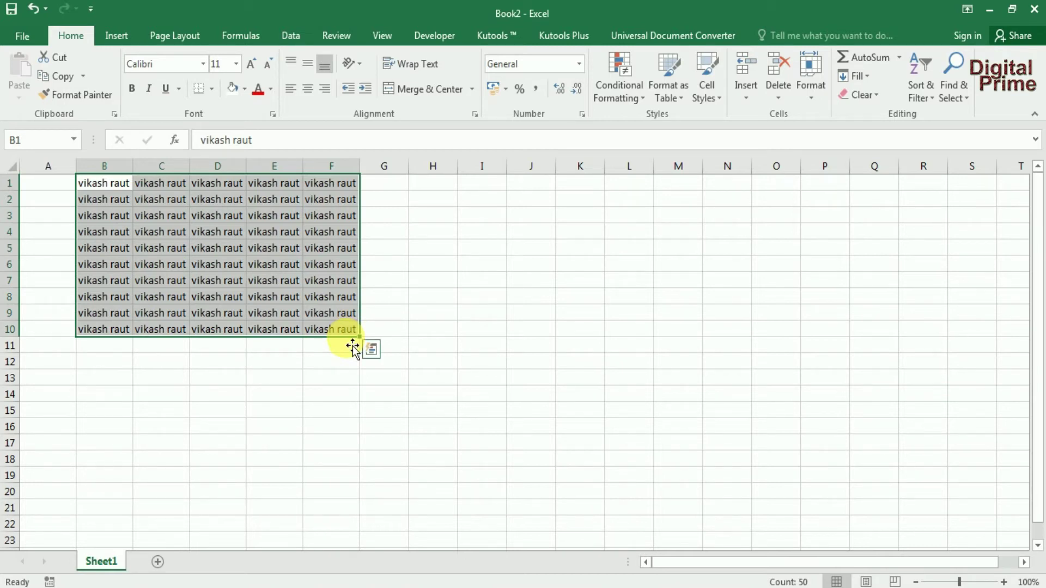
left_click(82, 76)
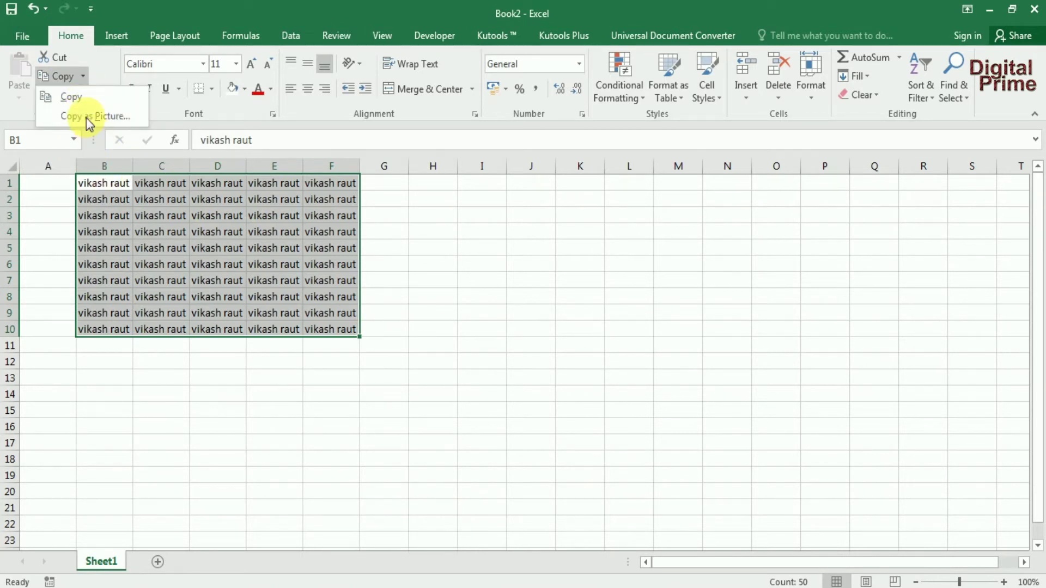
left_click(84, 115)
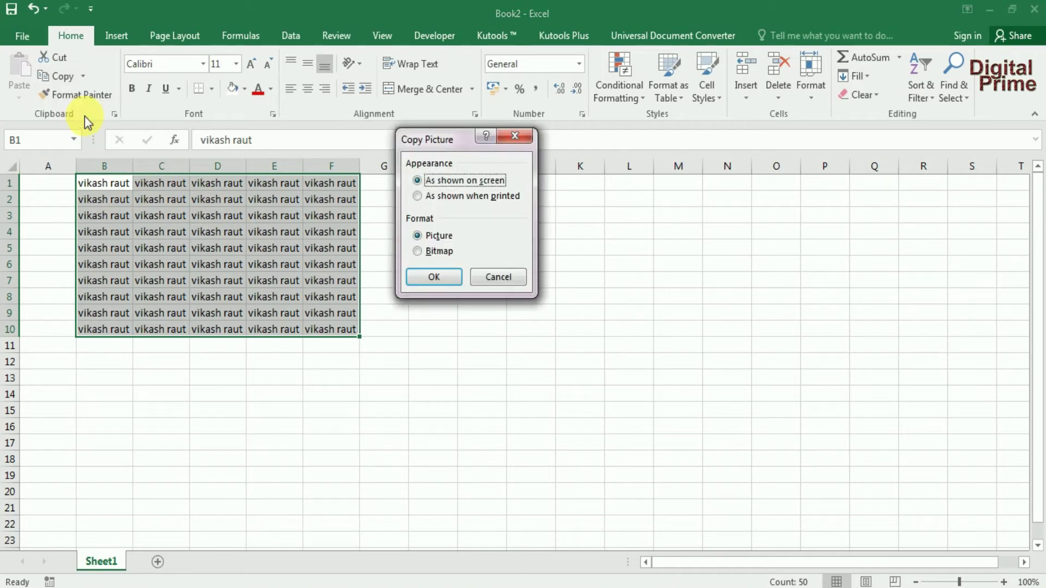
left_click_drag(432, 139, 418, 137)
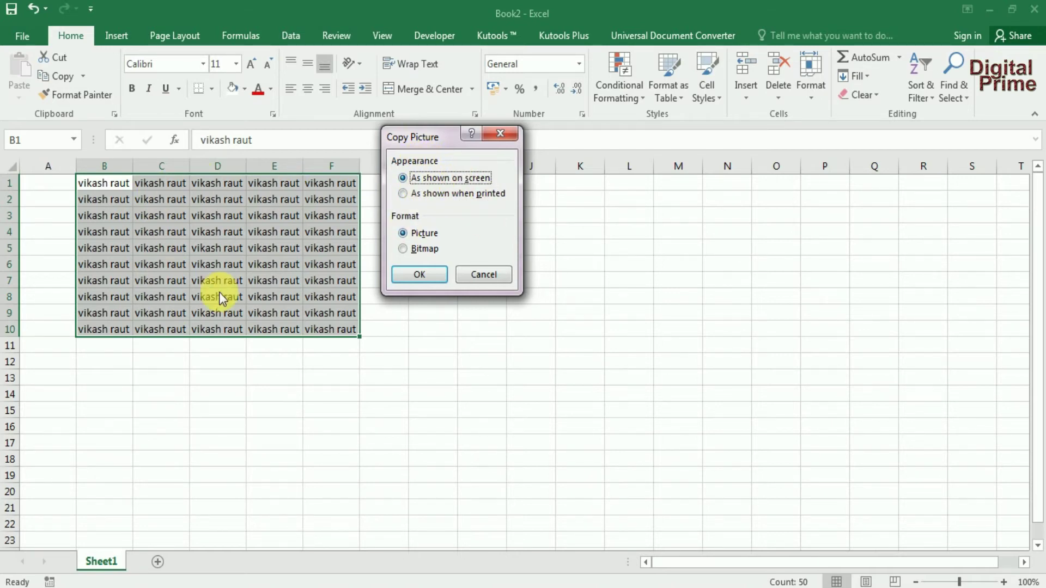
left_click(426, 276)
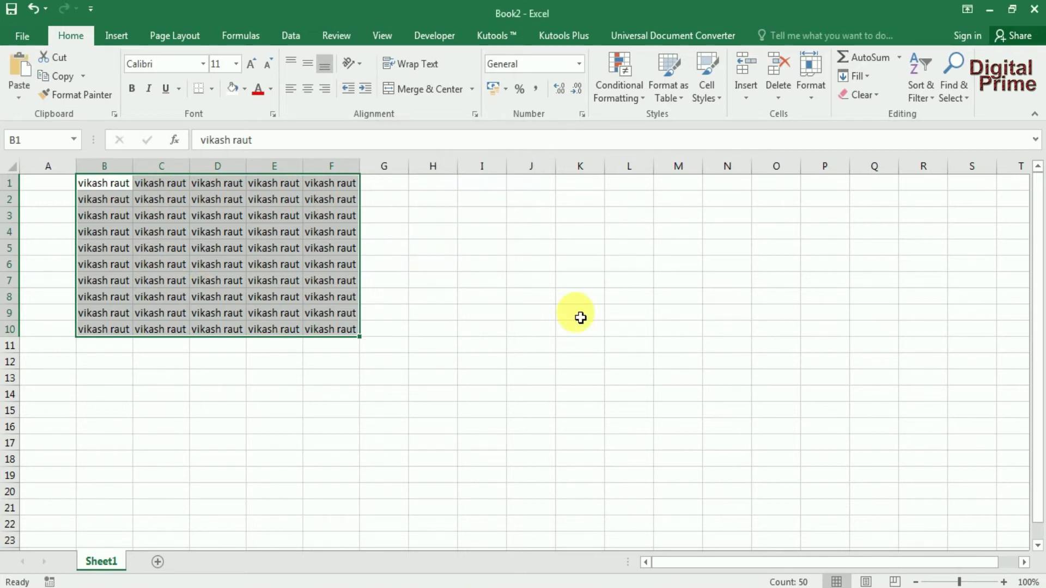
left_click(486, 344)
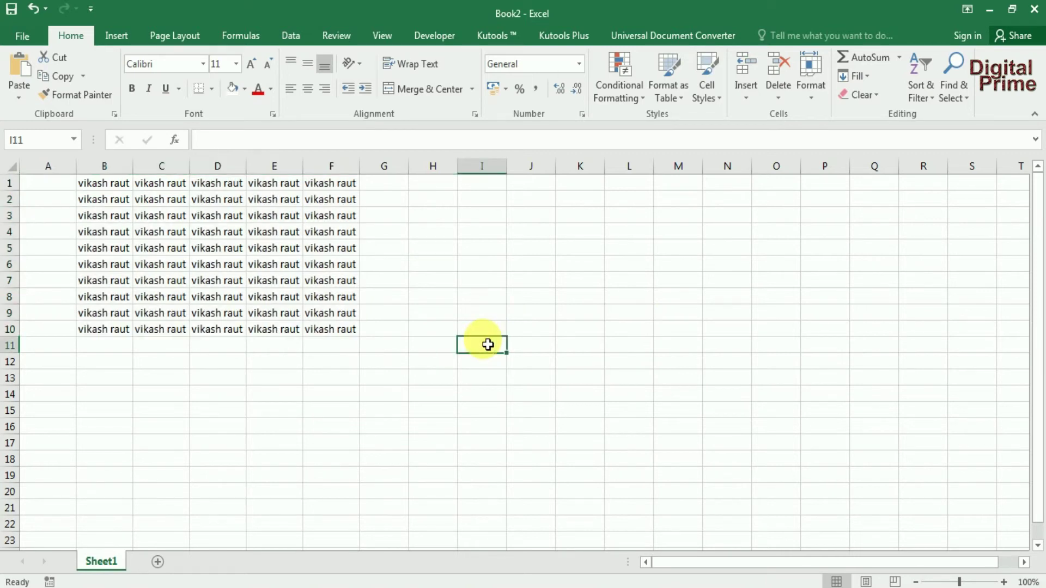
left_click(24, 76)
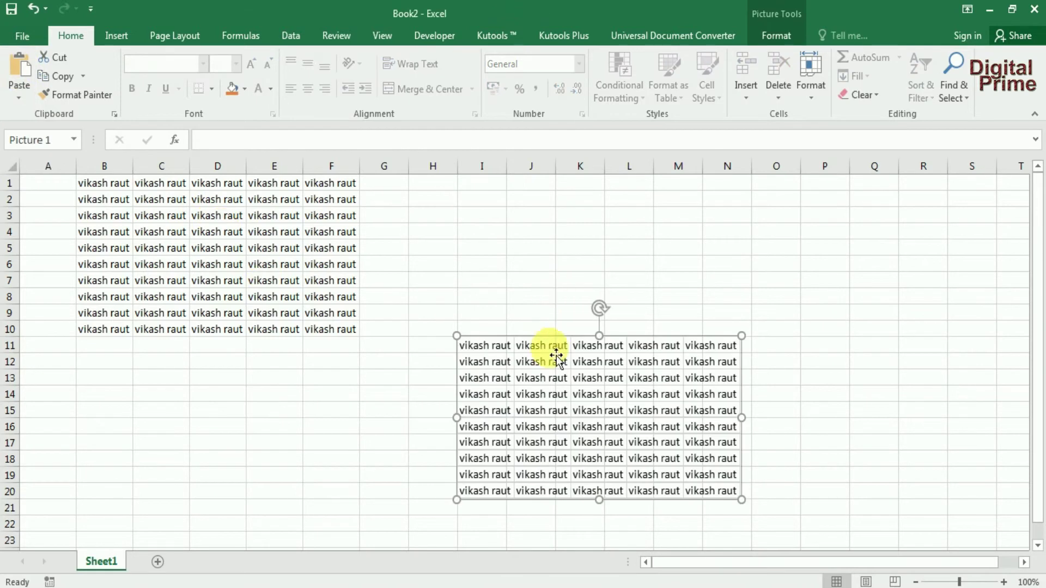
mouse_move(567, 361)
left_mouse_down()
mouse_move(569, 303)
mouse_move(653, 322)
mouse_move(561, 325)
mouse_move(564, 339)
mouse_move(621, 318)
left_mouse_up()
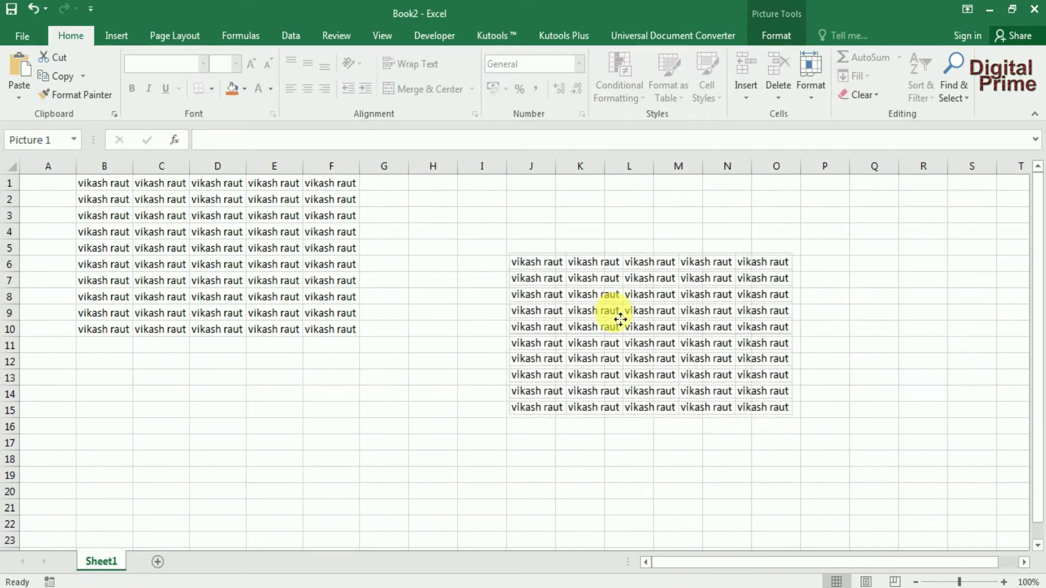
double_click(620, 318)
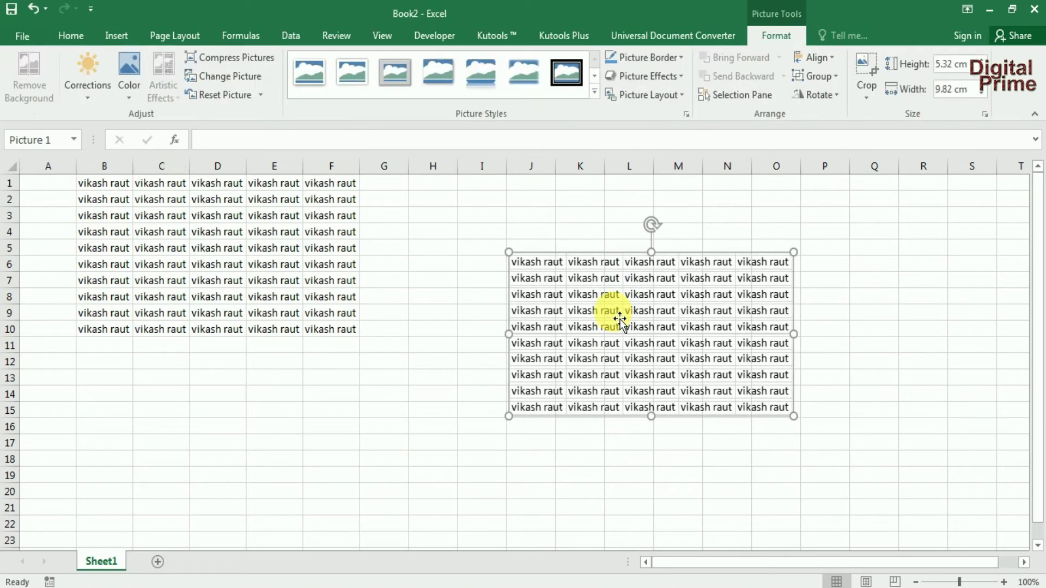
key("Escape")
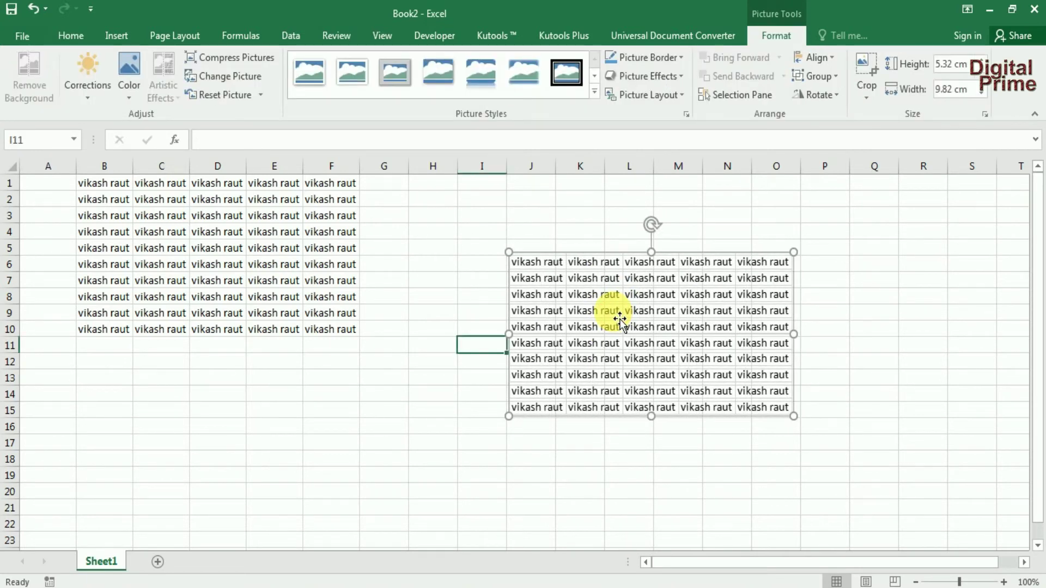
key("Delete")
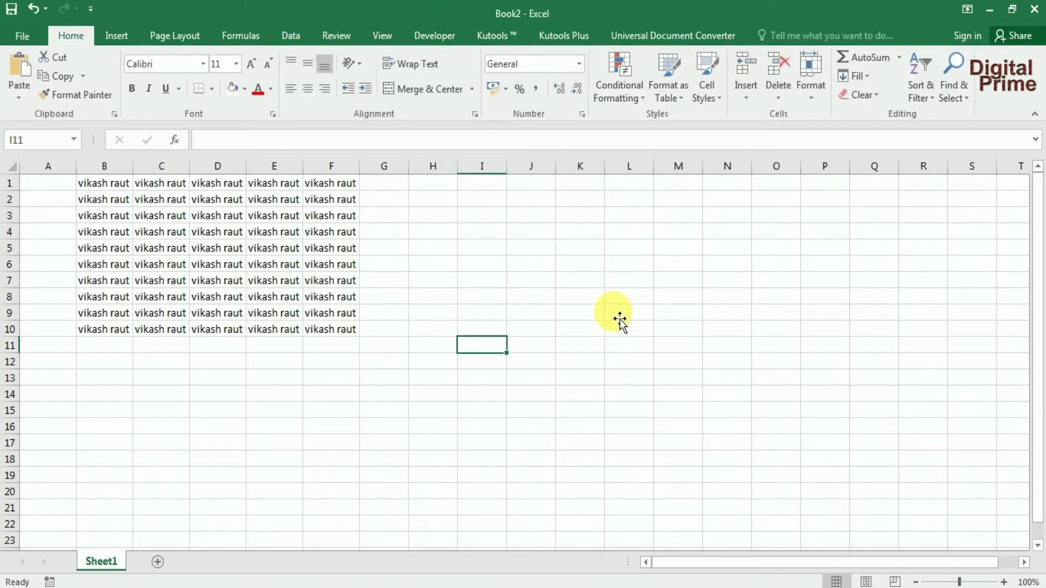
left_click(434, 274)
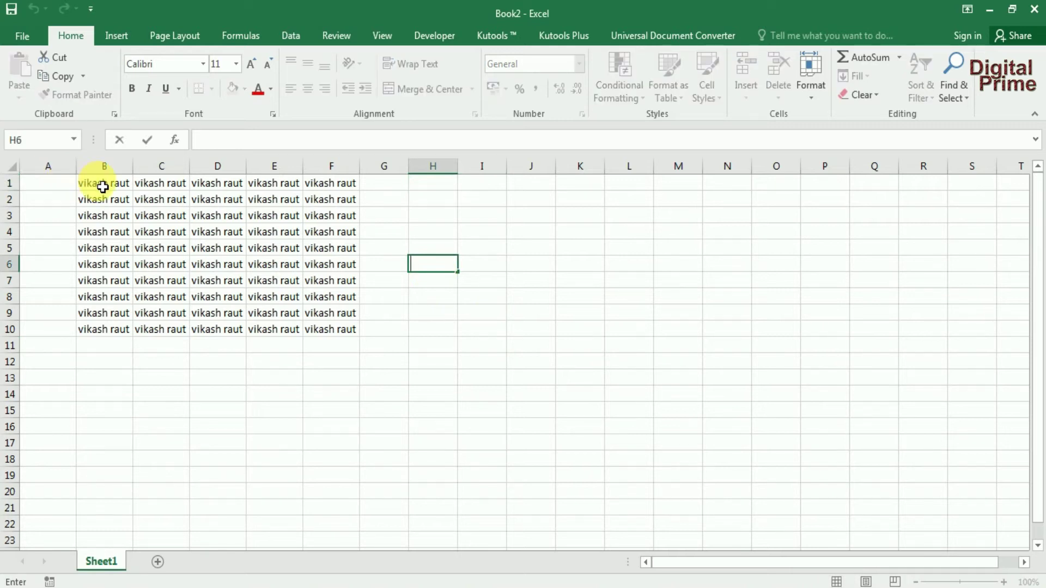
- Fill B1:F1 with green and set its font colour to red
left_click_drag(103, 187, 343, 183)
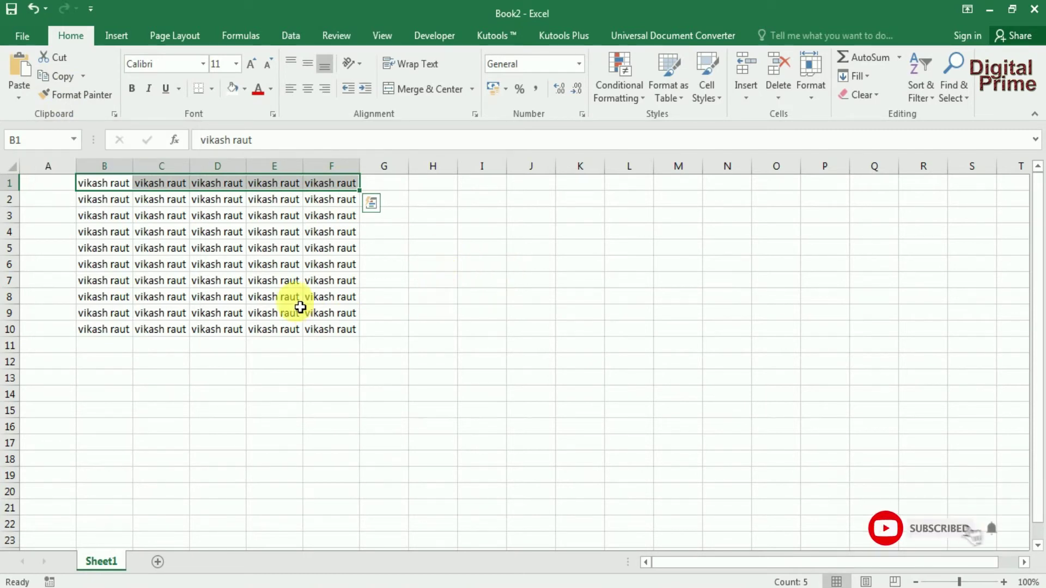
left_click(248, 92)
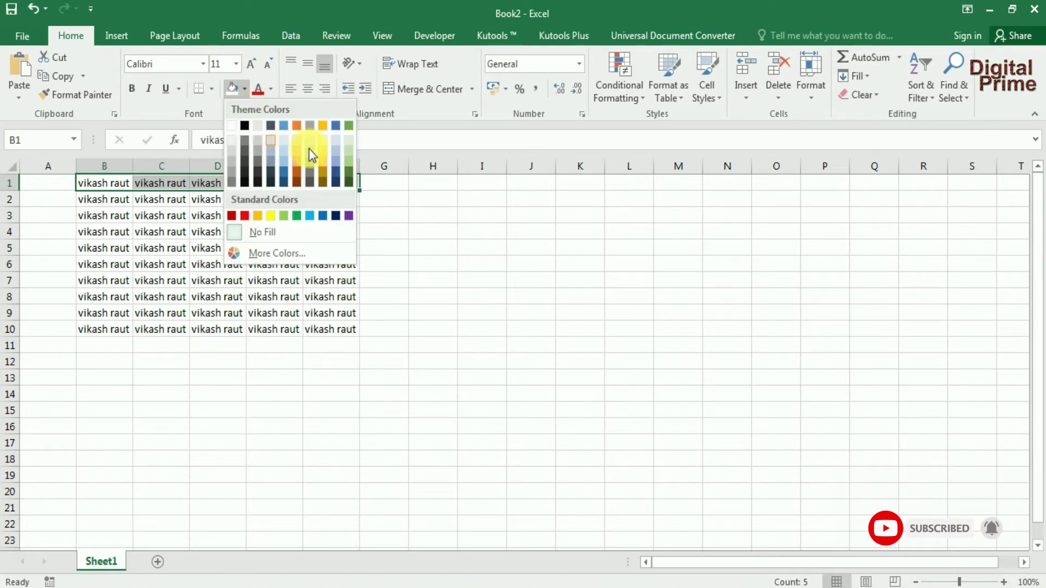
left_click(352, 161)
left_click(259, 92)
left_click(405, 239)
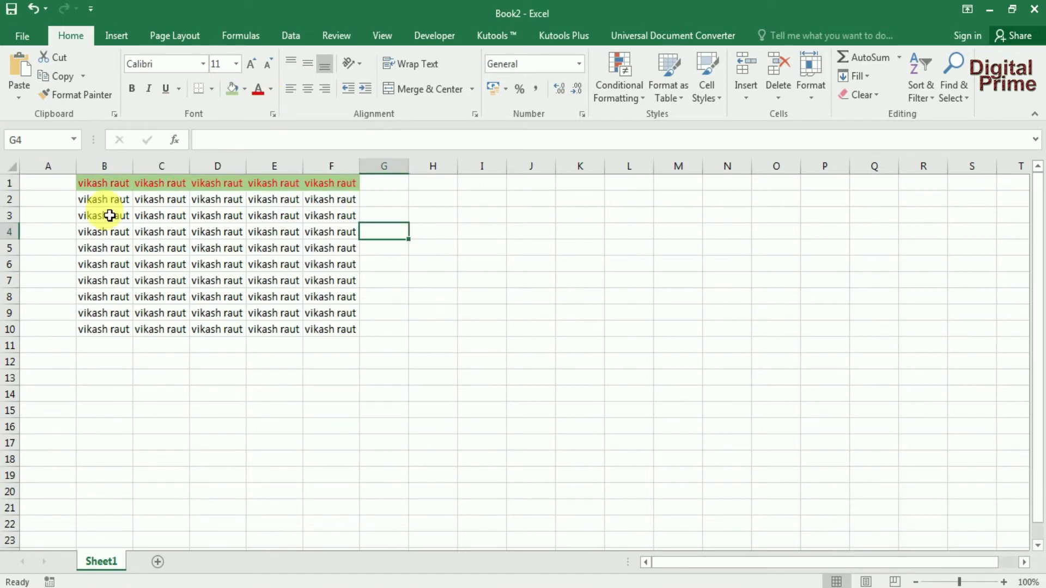
left_click_drag(123, 184, 315, 187)
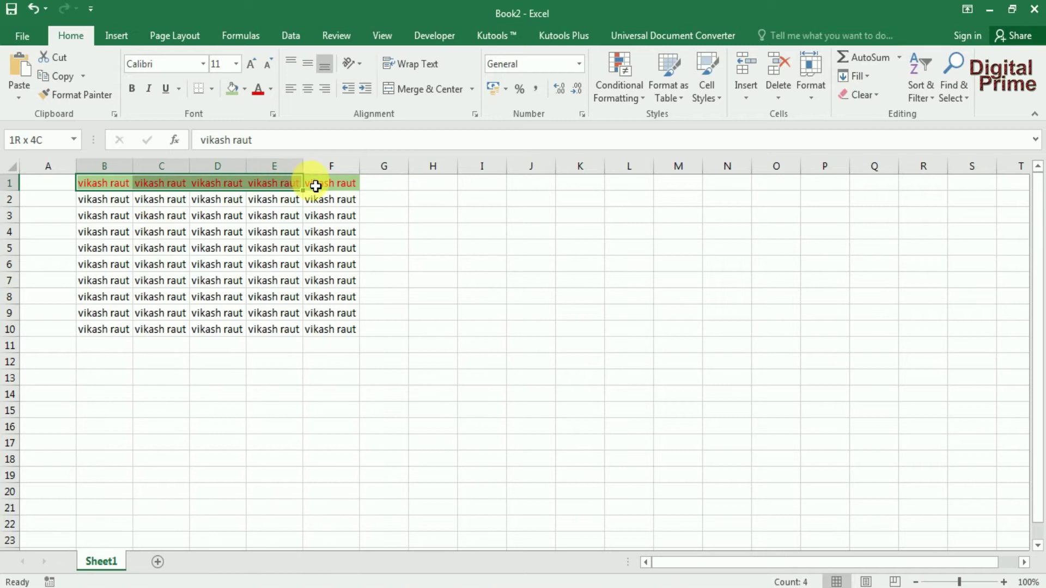
- Use Format Painter to copy row 1's green fill and red text onto B6:F6
left_click(76, 95)
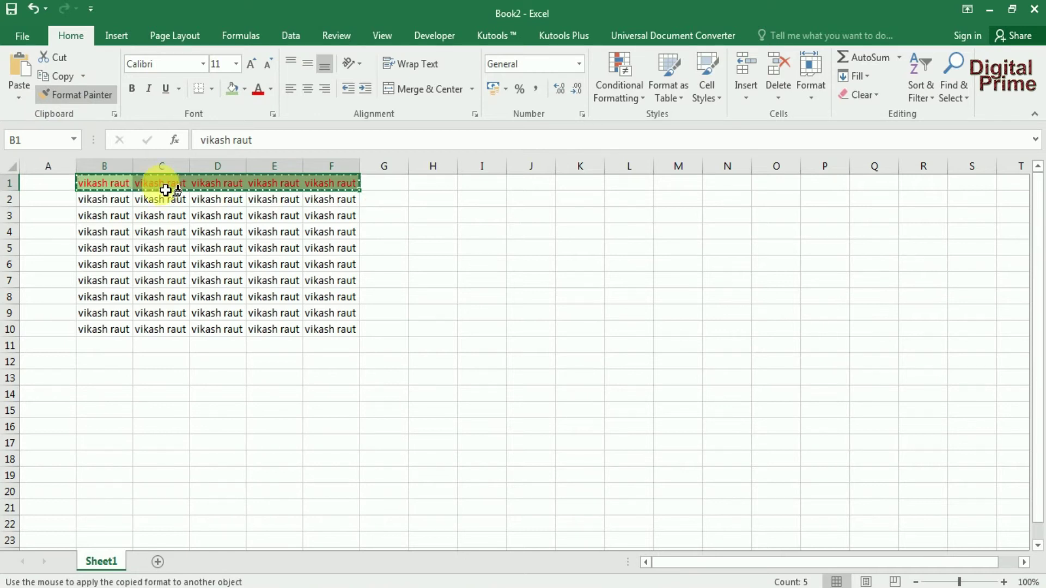
double_click(83, 95)
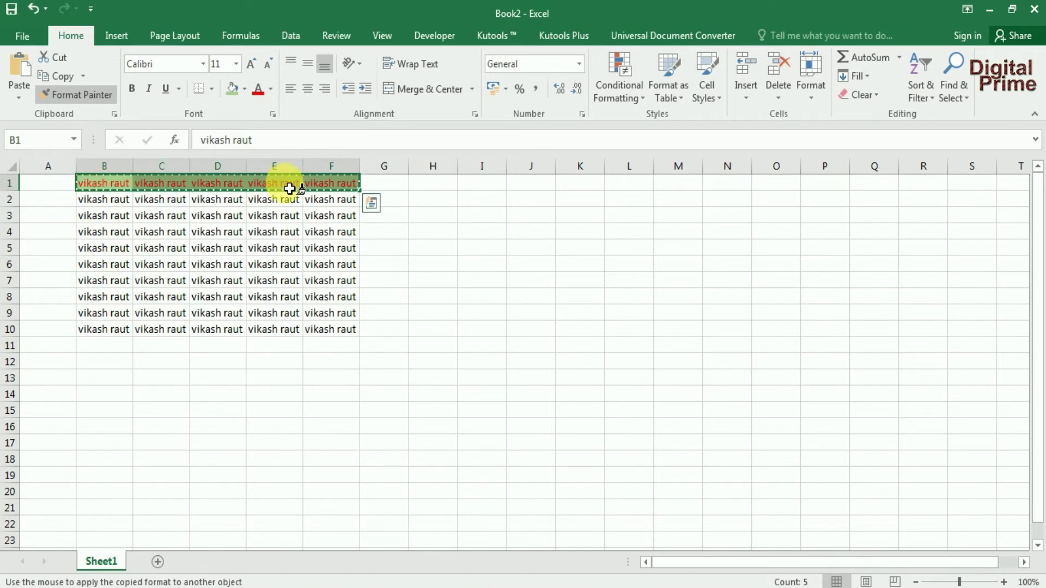
left_click(106, 264)
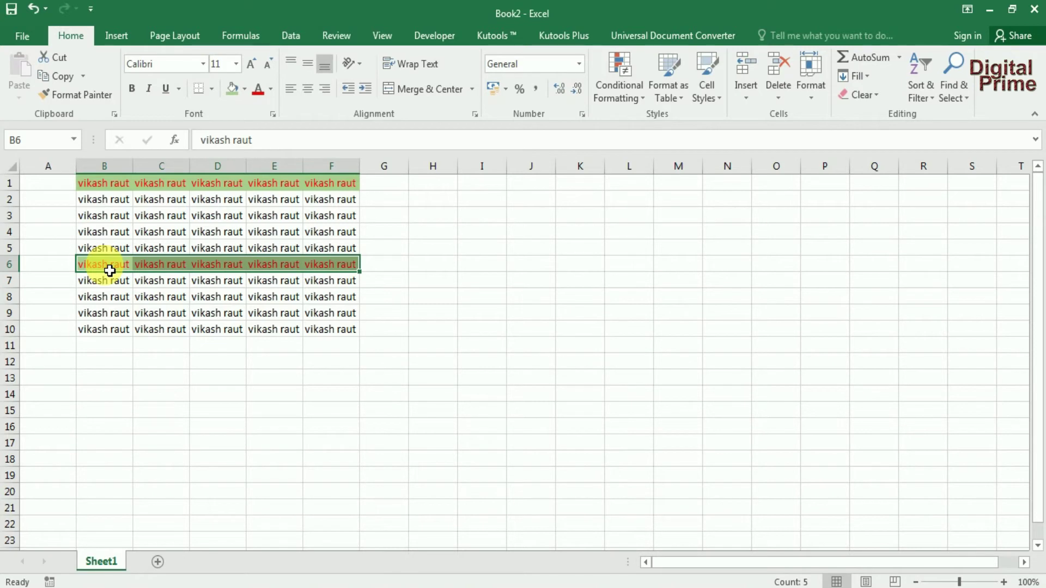
left_click(118, 220)
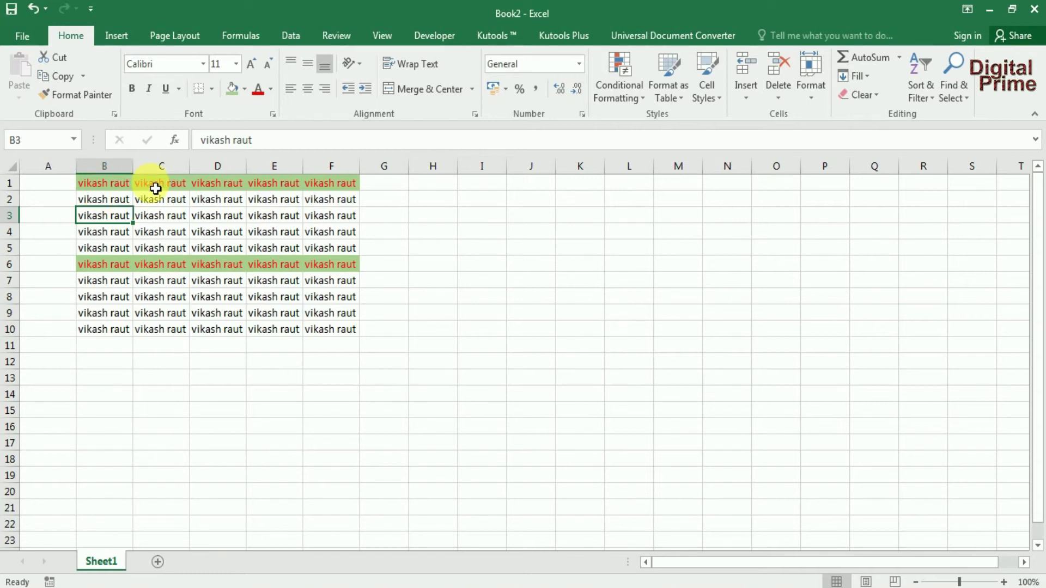
- Copy row 1's green-fill, red-text format onto rows 3, 5, 8 and 9
left_click_drag(103, 183, 341, 186)
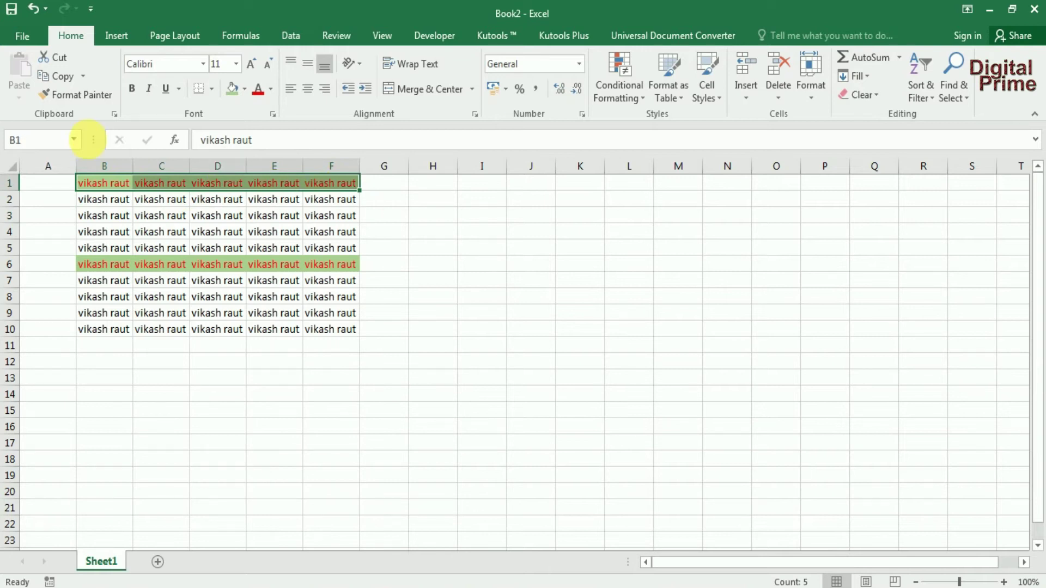
left_click(90, 96)
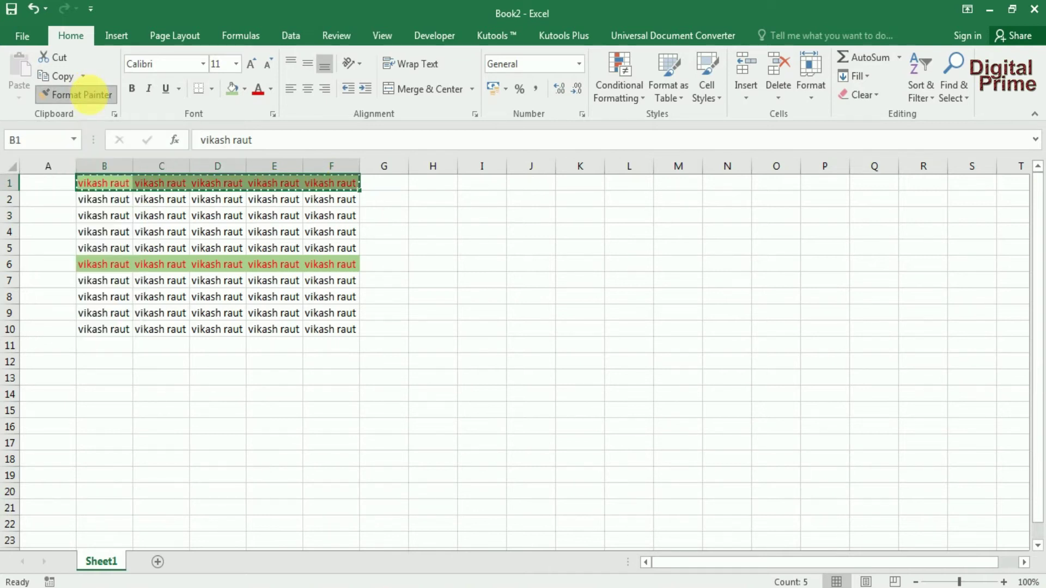
left_click(115, 222)
left_click(122, 249)
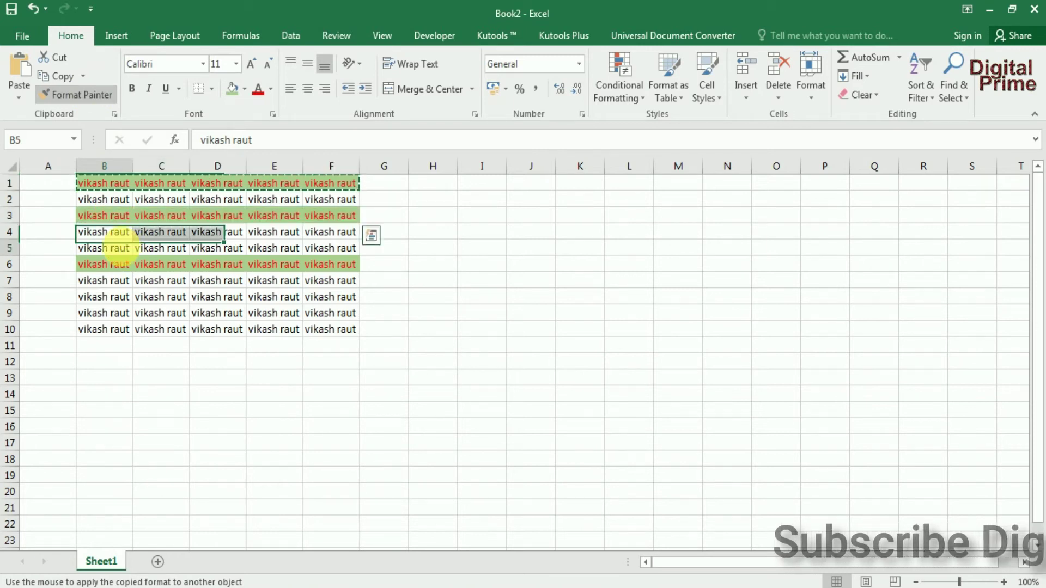
left_click(117, 301)
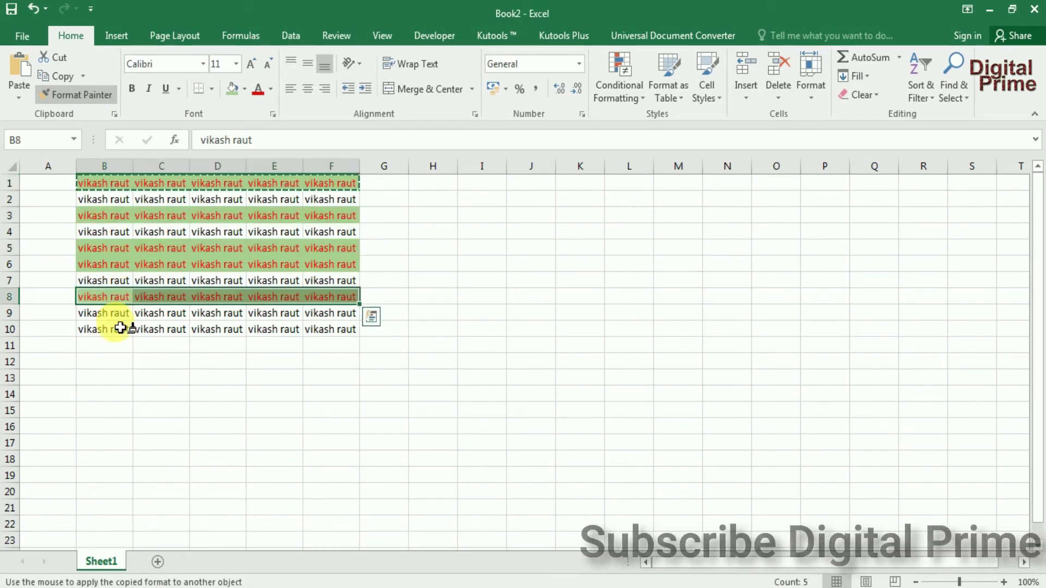
left_click(118, 317)
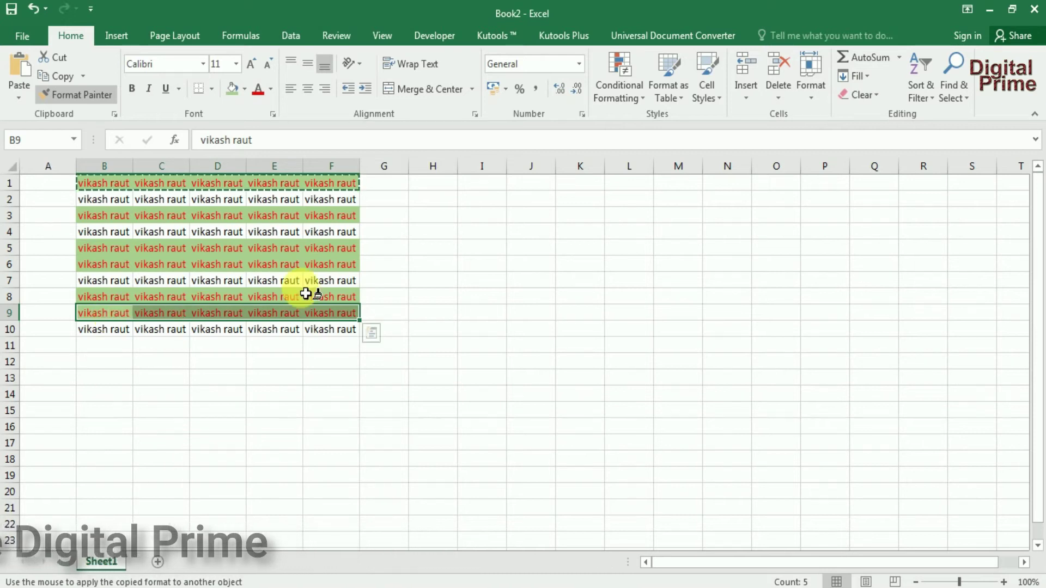
- Paint the green fill across G6:K6, G3:K3 and G11:K11
left_click_drag(382, 265, 581, 266)
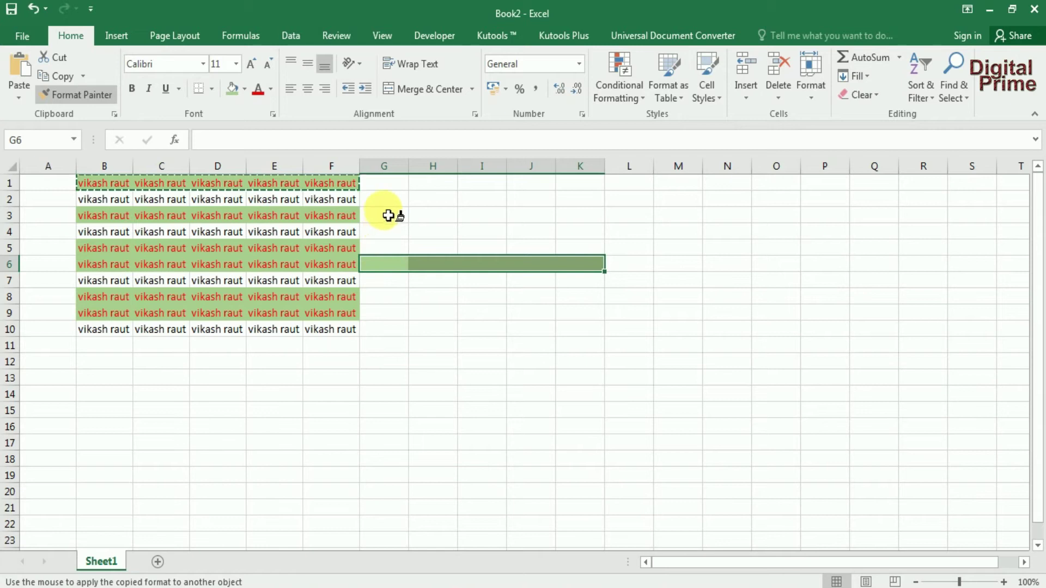
left_click_drag(388, 216, 580, 216)
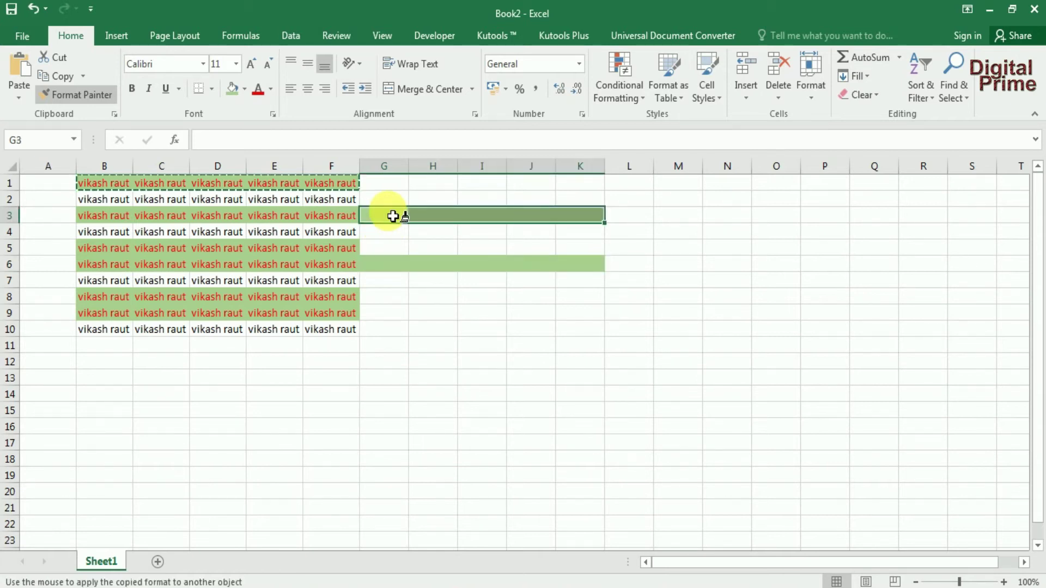
left_click(387, 343)
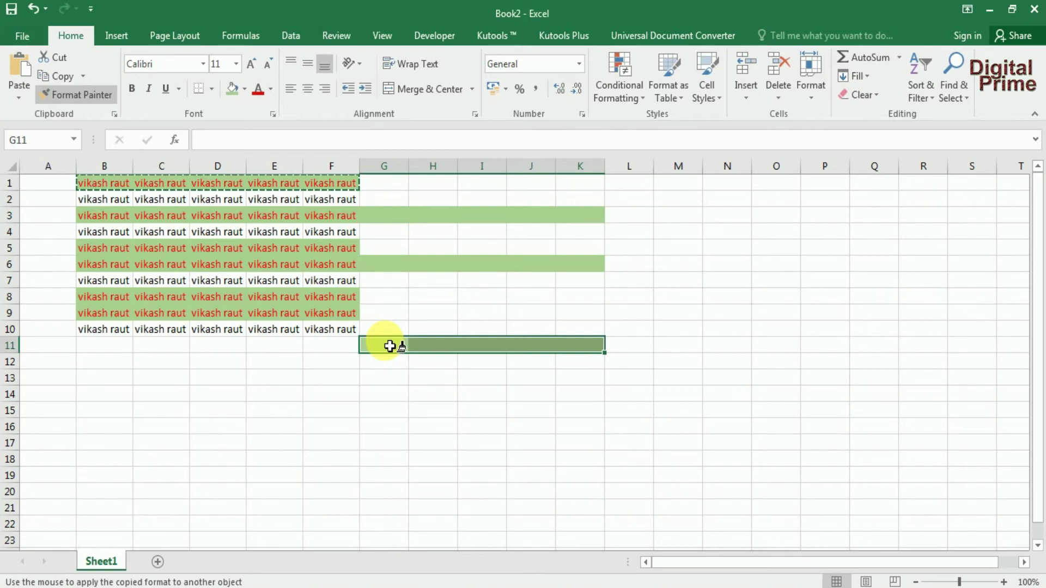
- Enter 'hhdvugfivugdfvugfugu' into cell G3
left_click(383, 214)
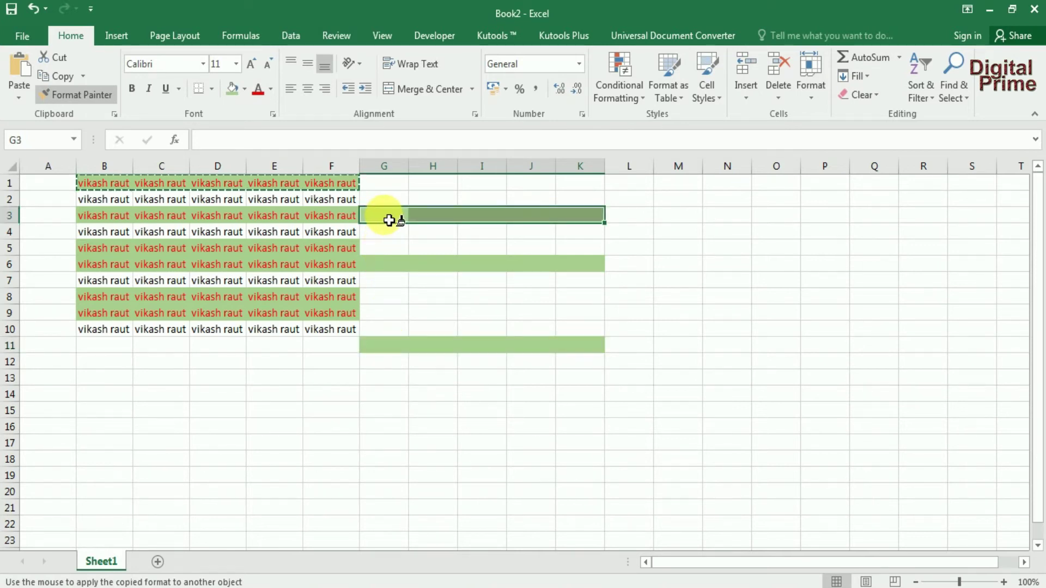
type("hhdvug")
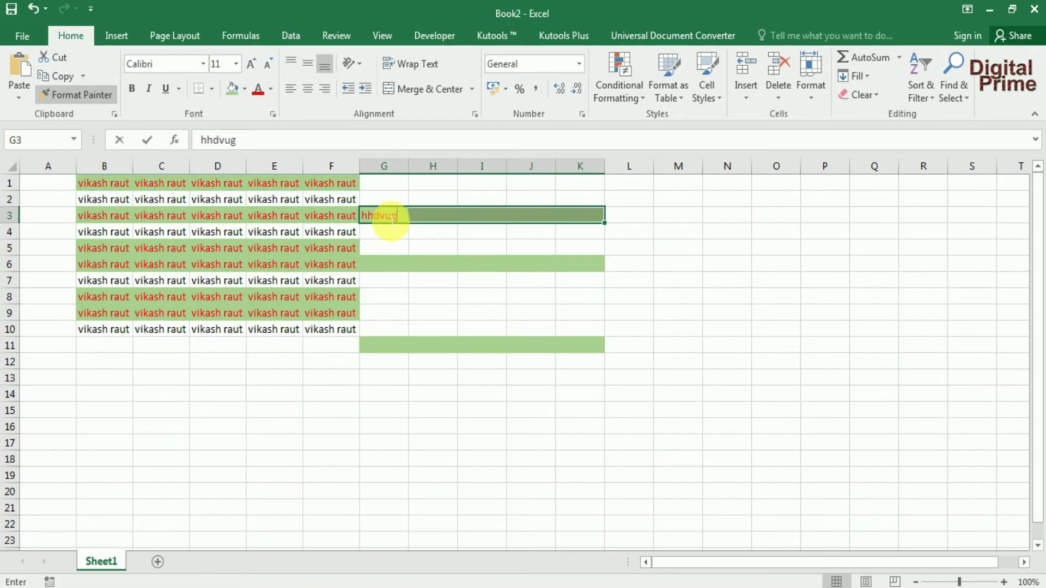
type("fivugdfvugfuguw")
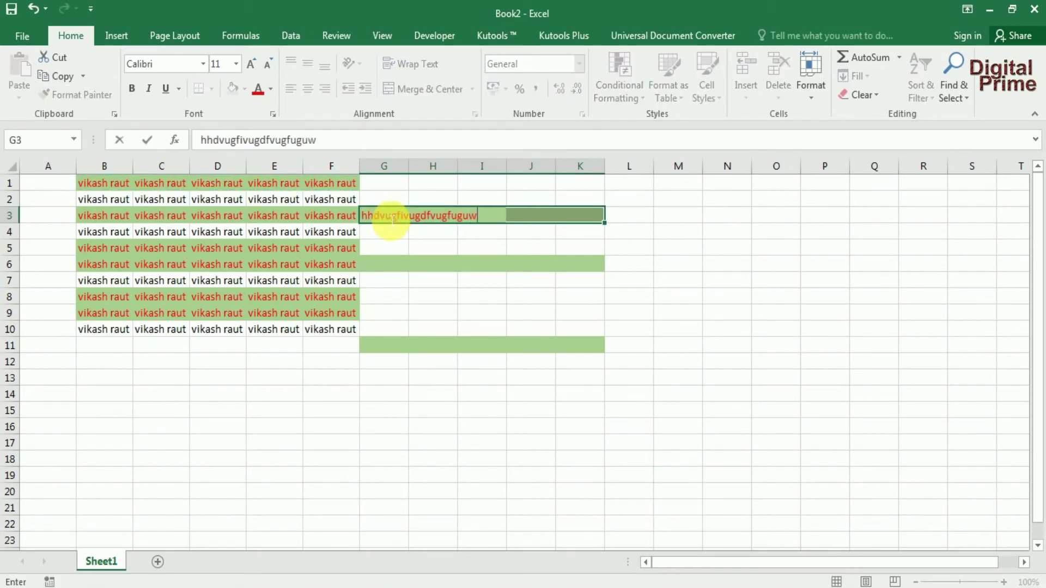
left_click(441, 248)
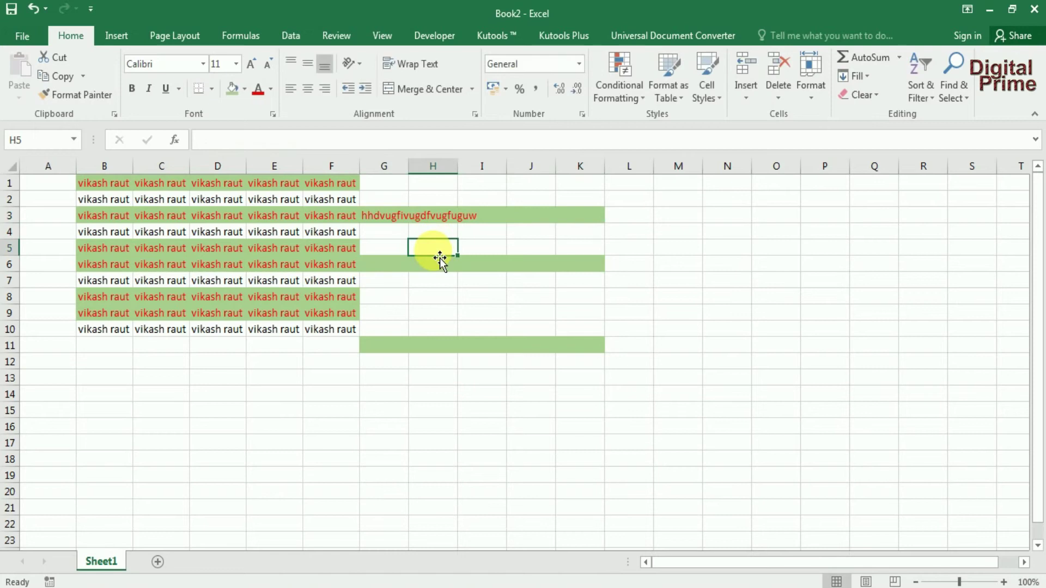
- Delete all text in the range A1:L13
mouse_move(46, 182)
left_mouse_down()
mouse_move(363, 250)
mouse_move(597, 371)
left_mouse_up()
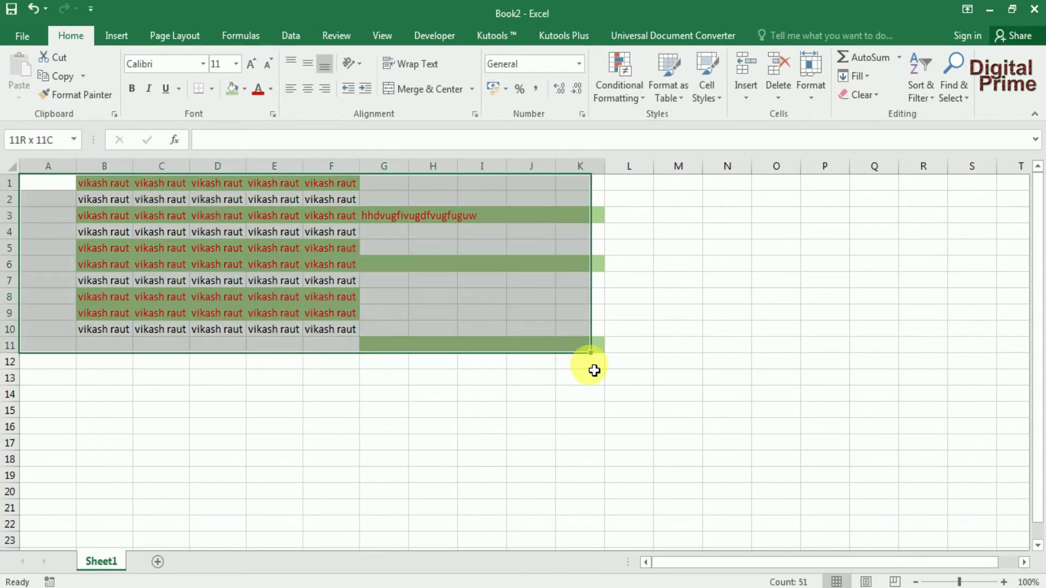
left_click(481, 409)
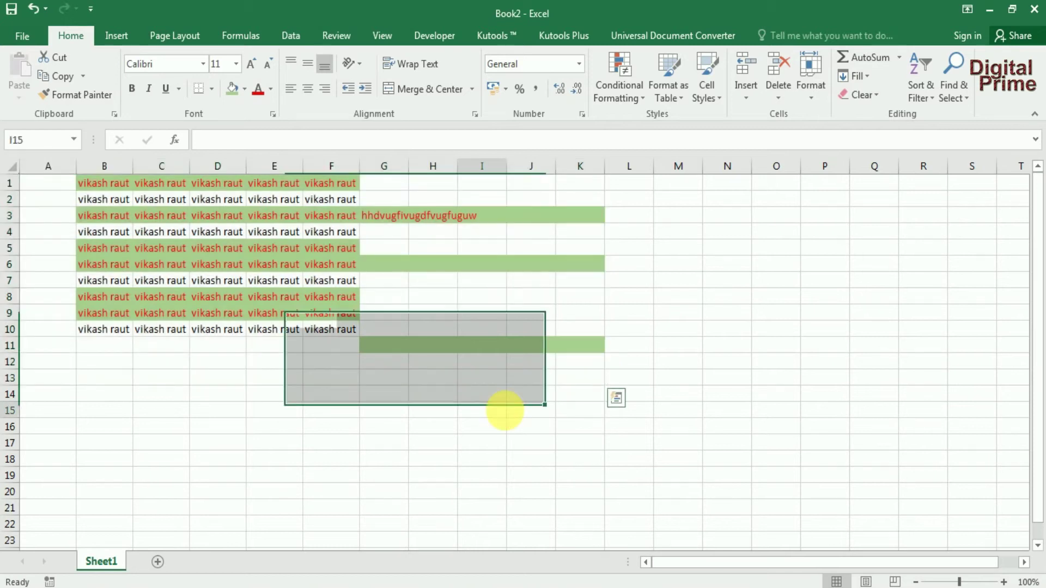
mouse_move(47, 190)
left_mouse_down()
mouse_move(618, 292)
mouse_move(634, 378)
left_mouse_up()
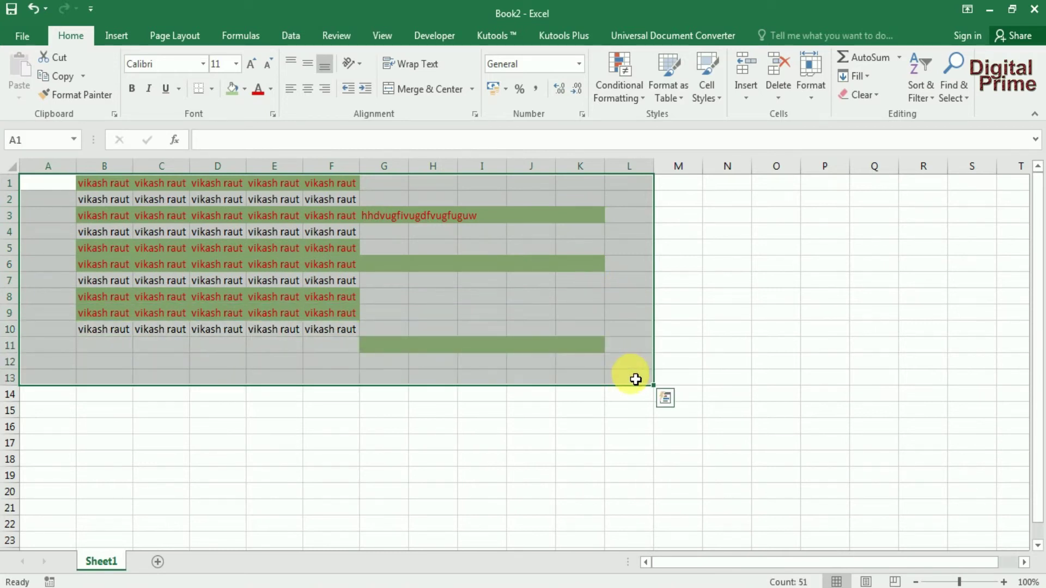
key("Delete")
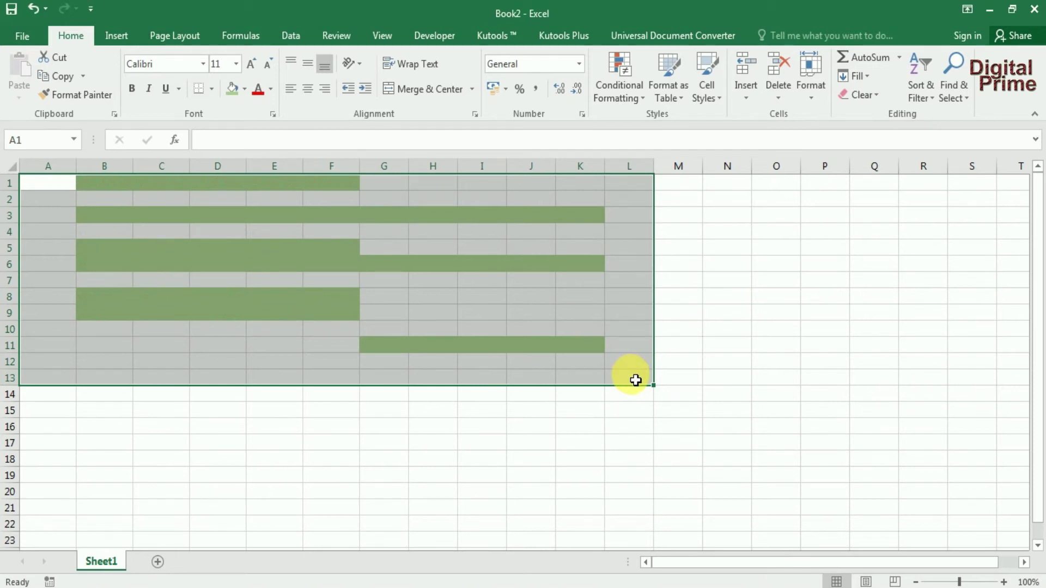
- Fill A1:L13 with white to hide the coloured rows and gridlines
left_click(245, 89)
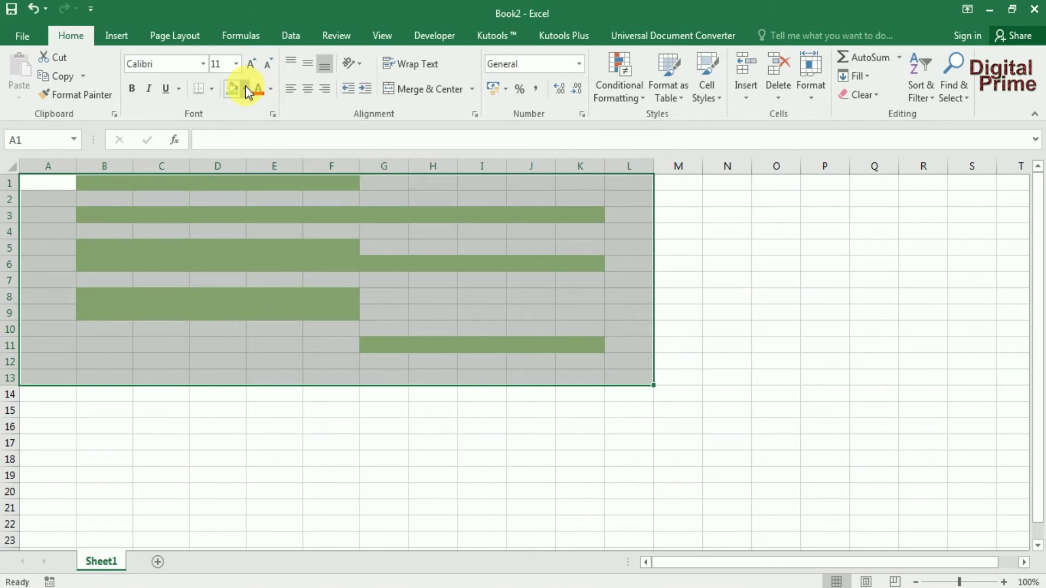
left_click(241, 125)
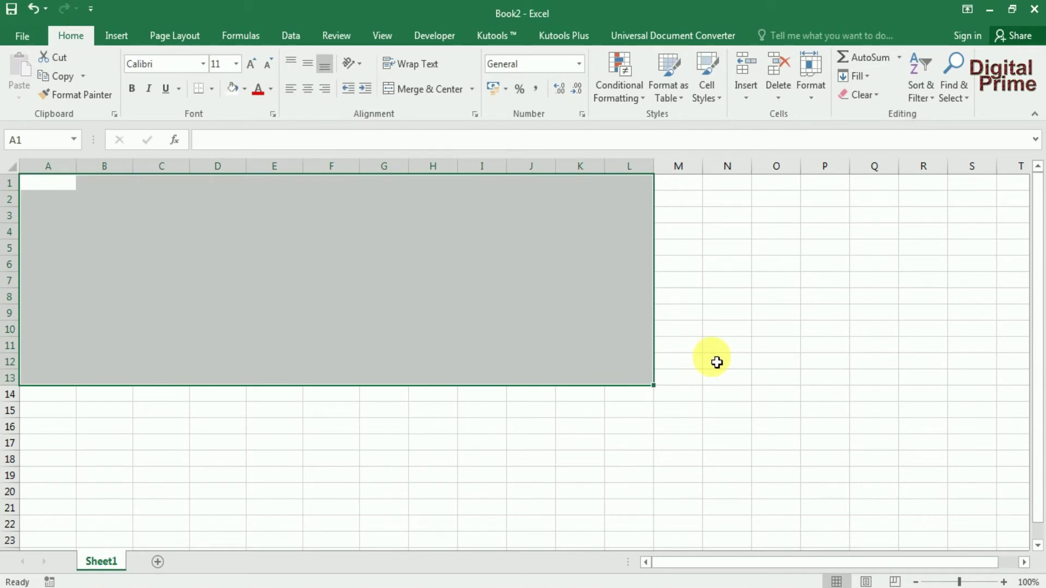
left_click(292, 250)
left_click(341, 362)
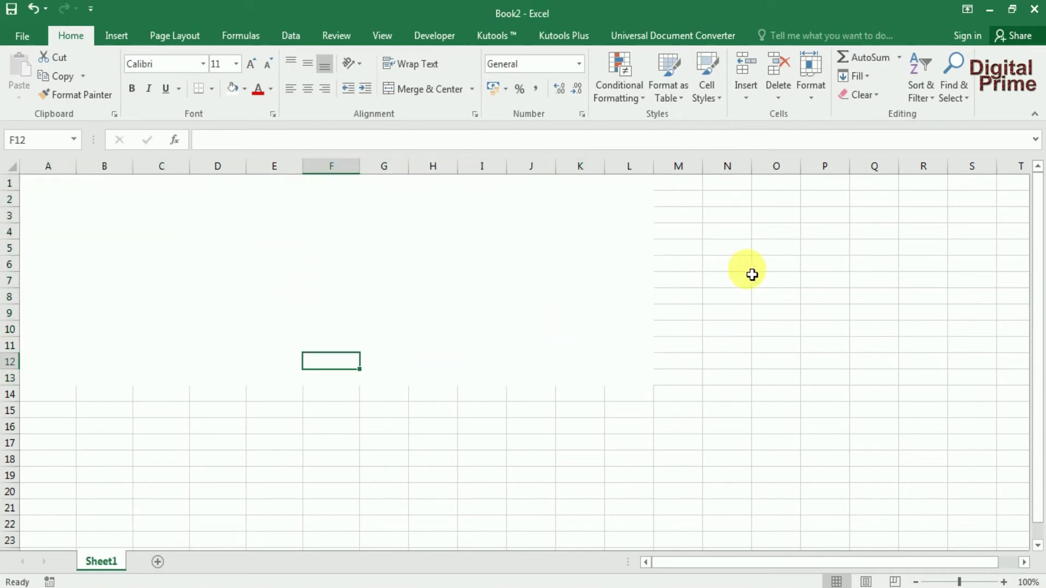
- Try out selections from A1 to M15 and toggle bold without adding borders
left_click_drag(37, 185, 384, 232)
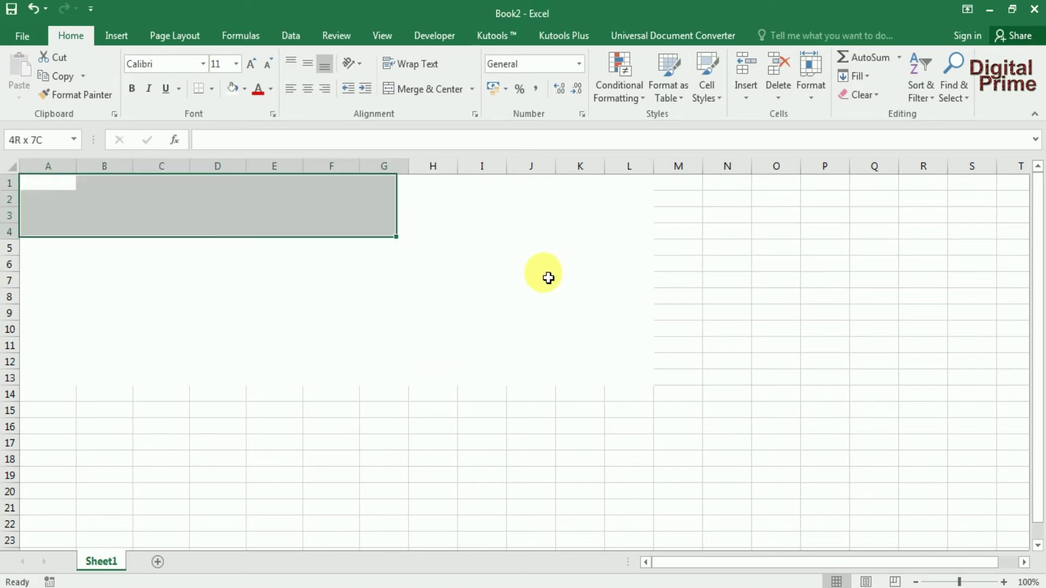
left_click_drag(548, 278, 682, 396)
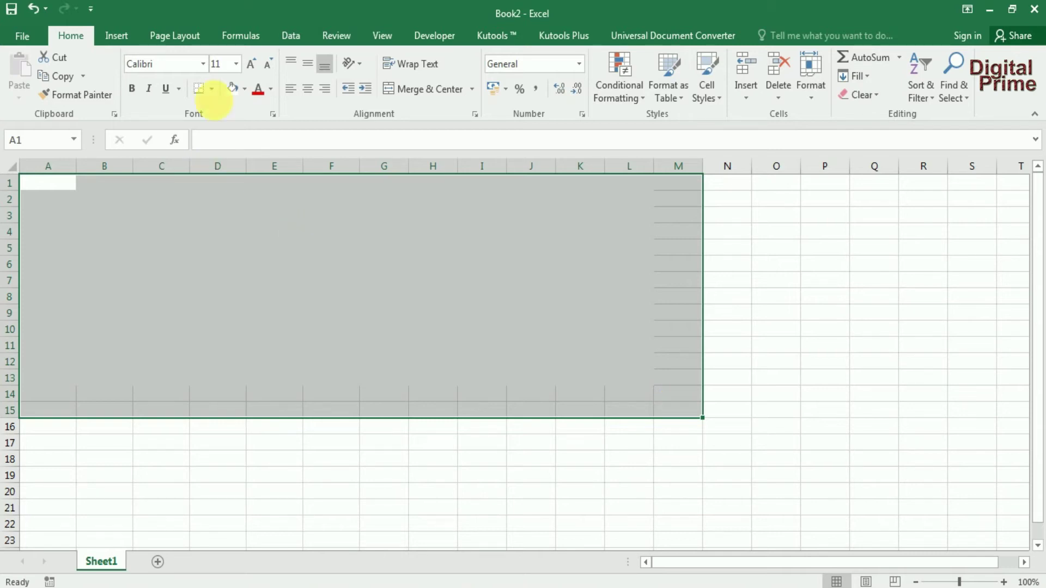
left_click(211, 90)
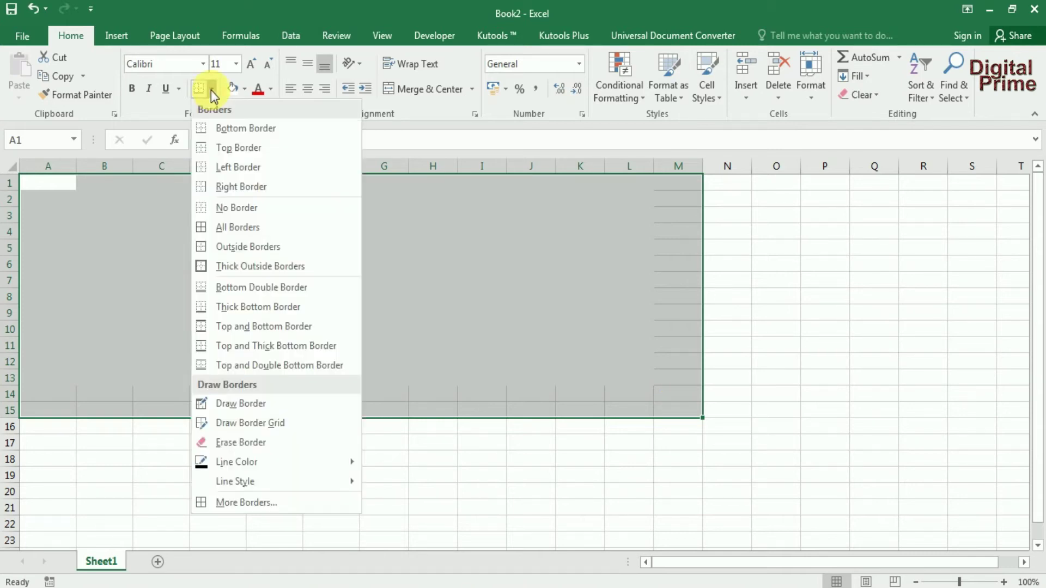
left_click(187, 116)
key("ctrl+b")
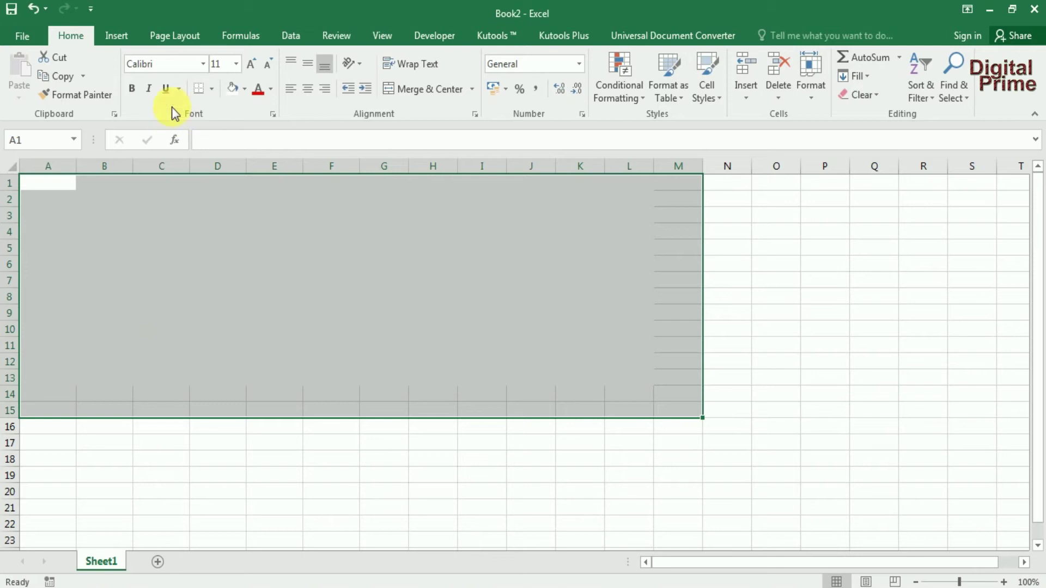
left_click(210, 410)
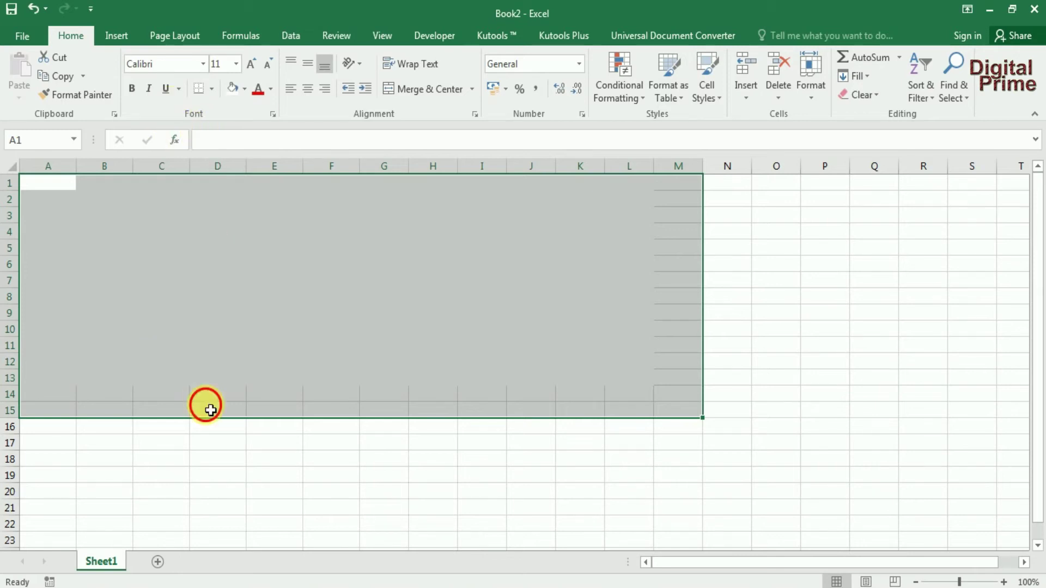
left_click_drag(36, 182, 112, 197)
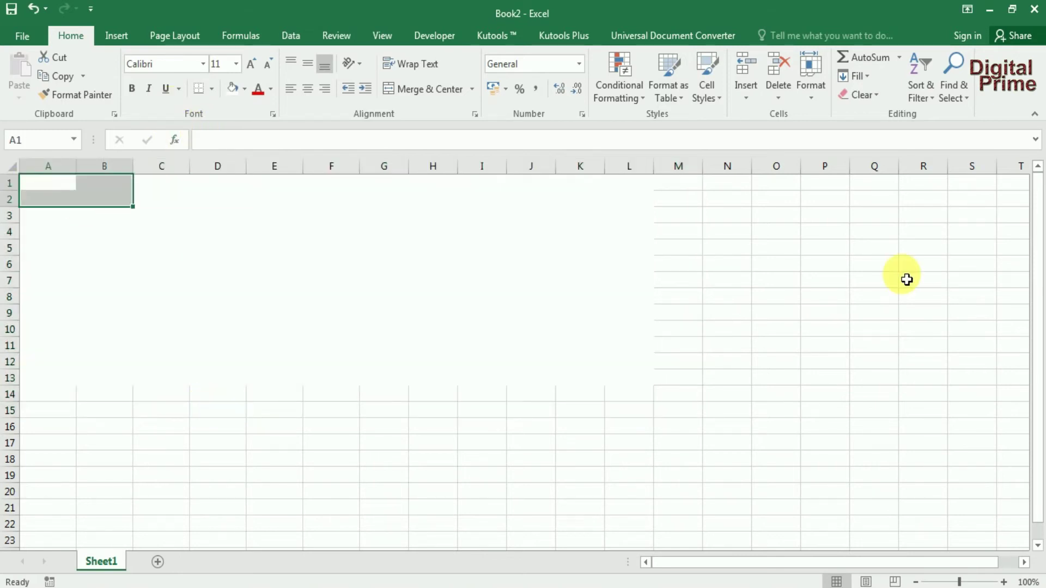
left_click(874, 248)
left_click_drag(727, 198, 738, 370)
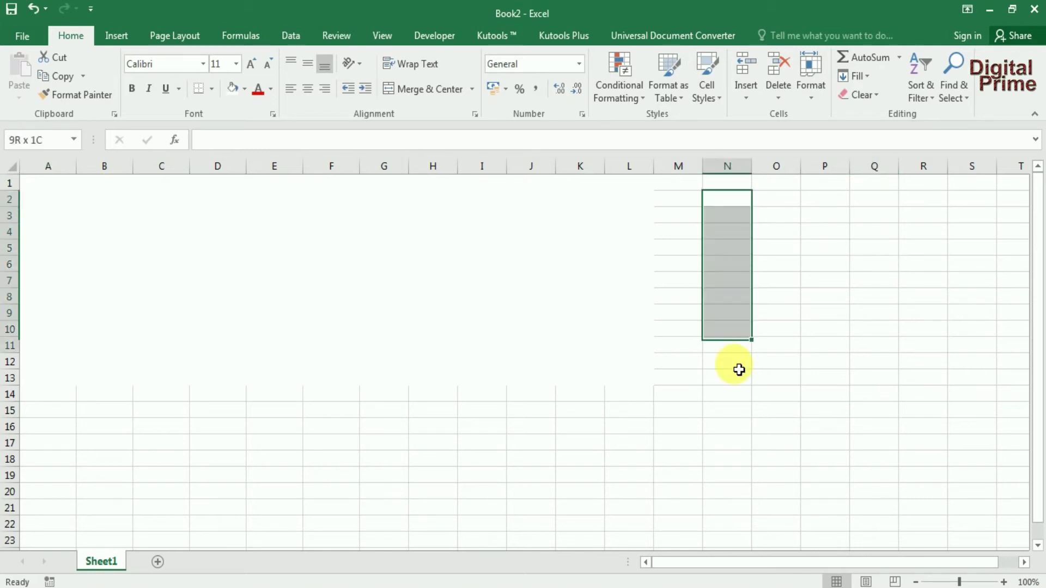
left_click(289, 260)
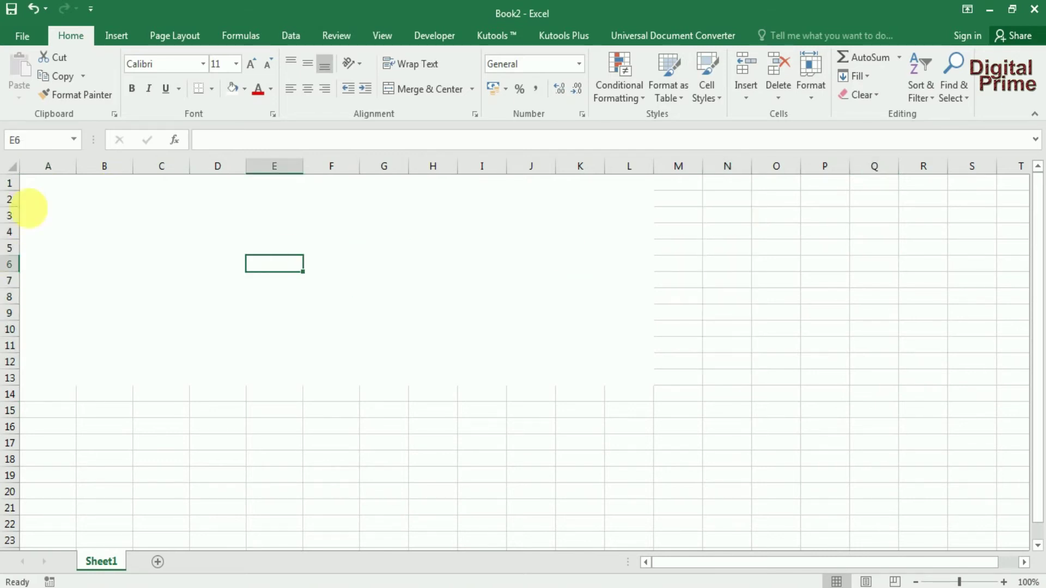
- Apply All Borders to A1:L14, then select cell A1
mouse_move(35, 185)
left_mouse_down()
mouse_move(616, 325)
mouse_move(641, 400)
left_mouse_up()
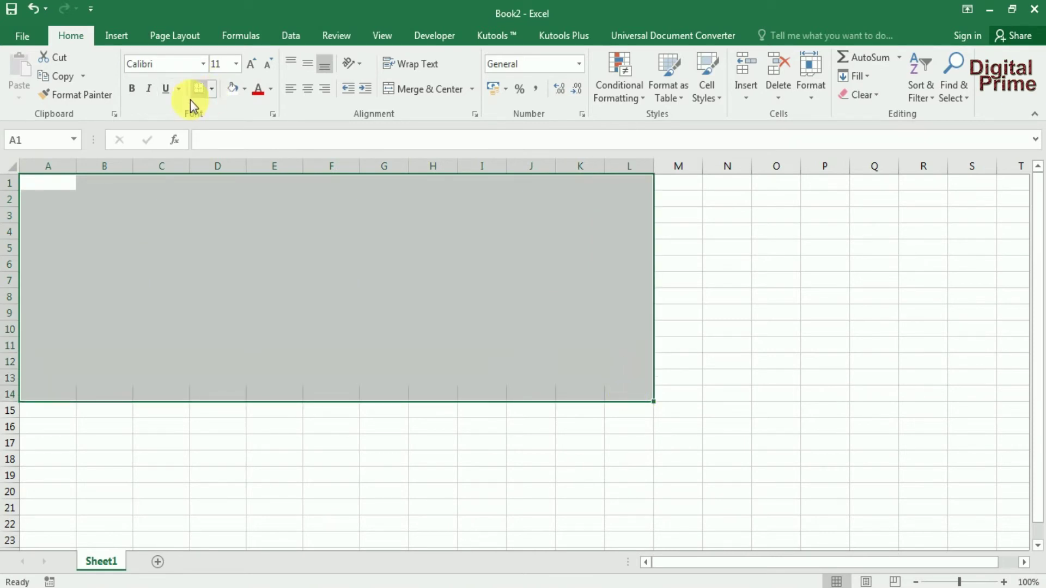
left_click(212, 88)
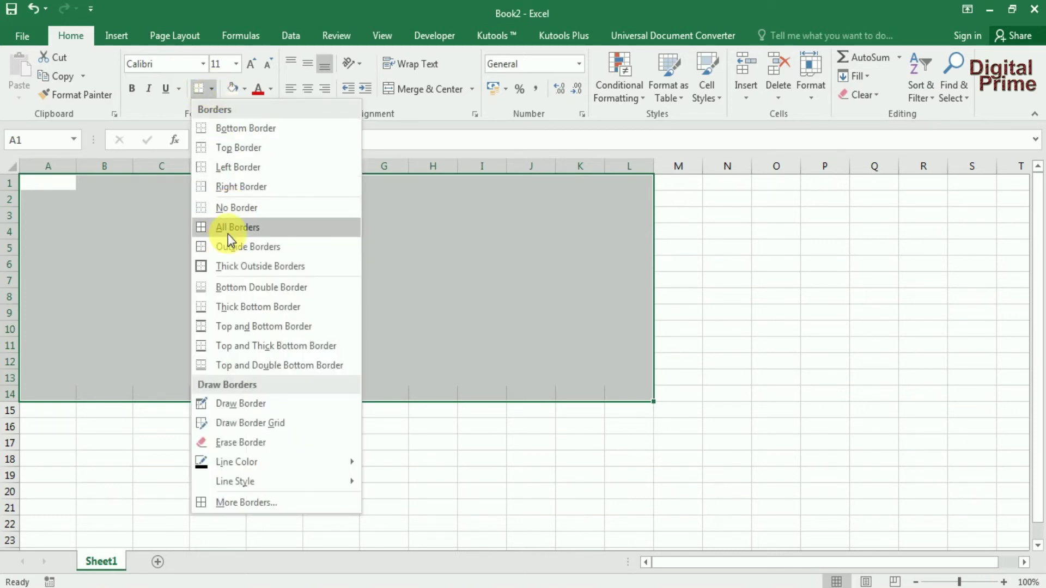
left_click(228, 231)
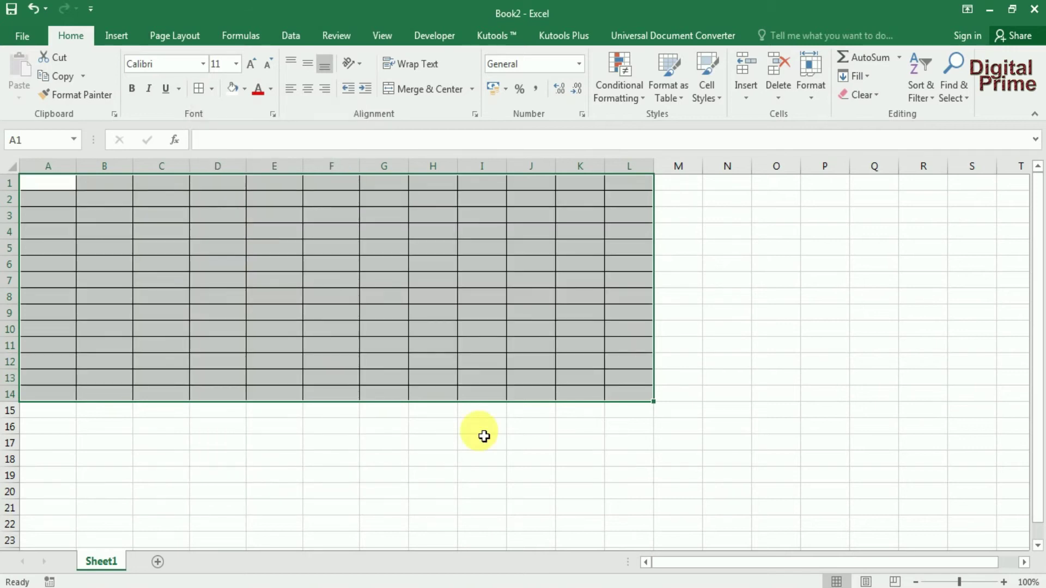
left_click(482, 442)
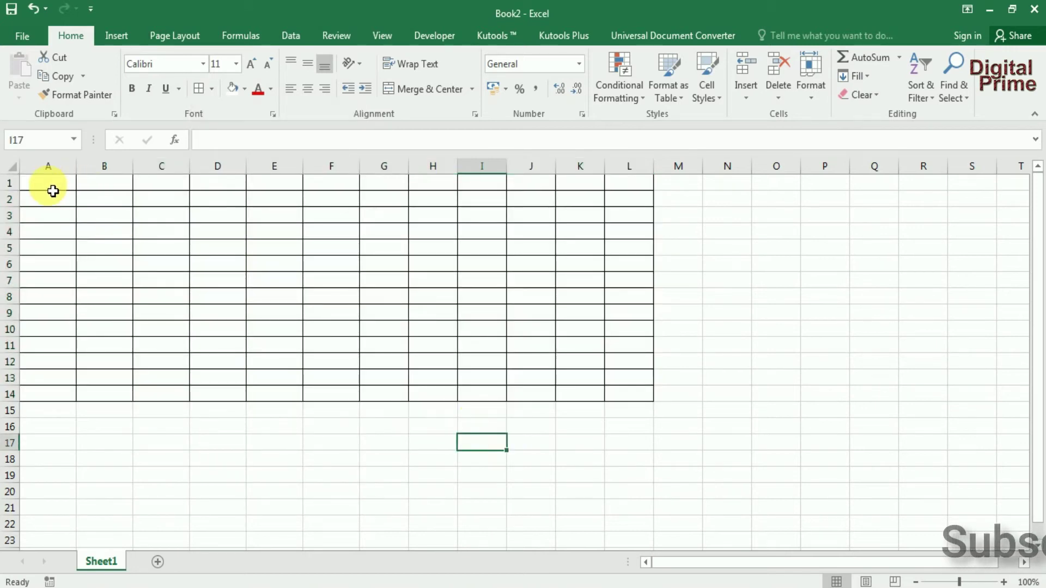
mouse_move(50, 183)
left_mouse_down()
mouse_move(489, 255)
mouse_move(641, 400)
mouse_move(634, 389)
left_mouse_up()
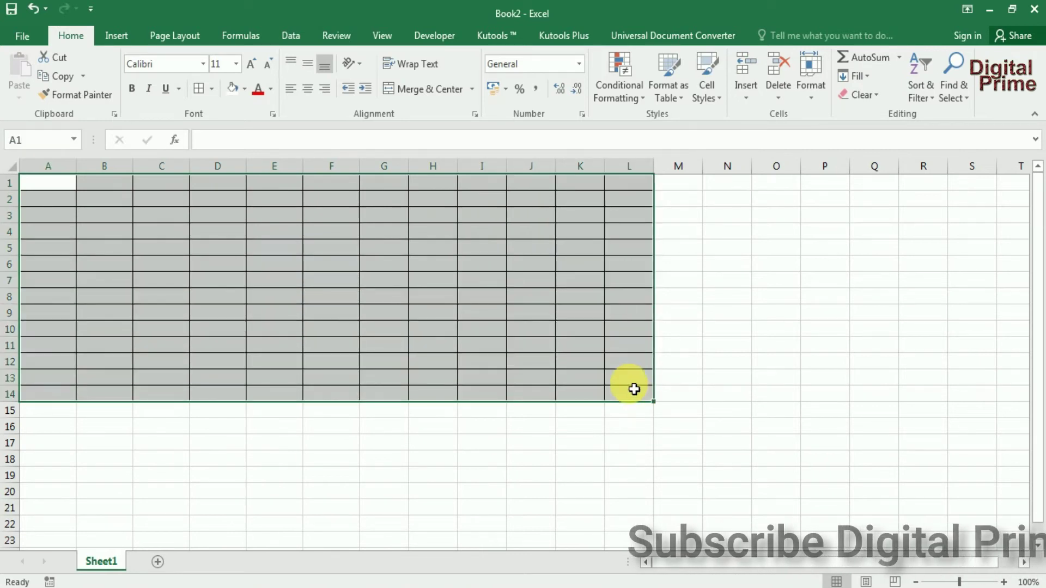
left_click(340, 508)
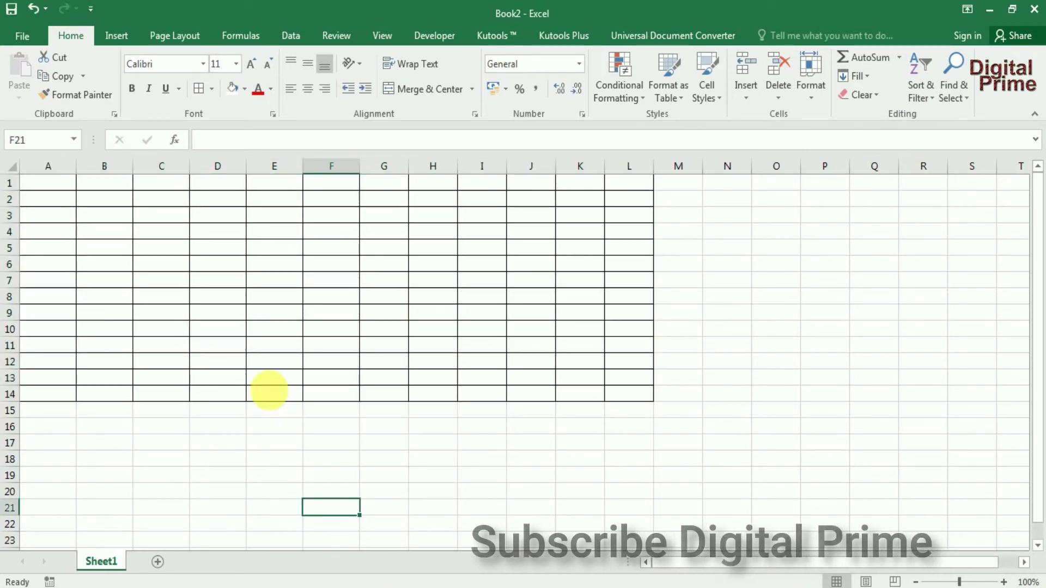
left_click(57, 188)
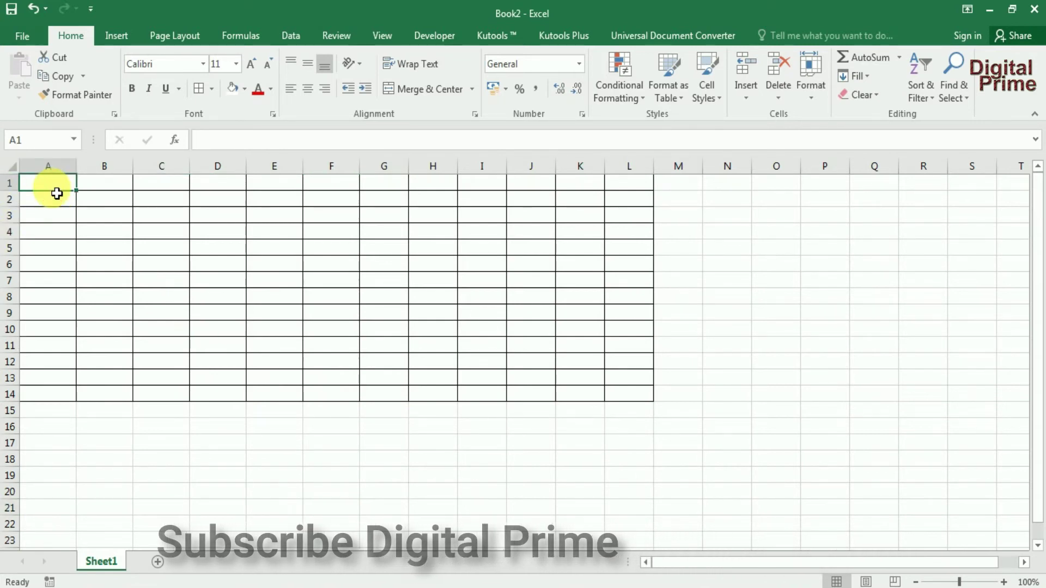
- Type the person's full name into A1 and widen column A slightly
type("Vikash Raut")
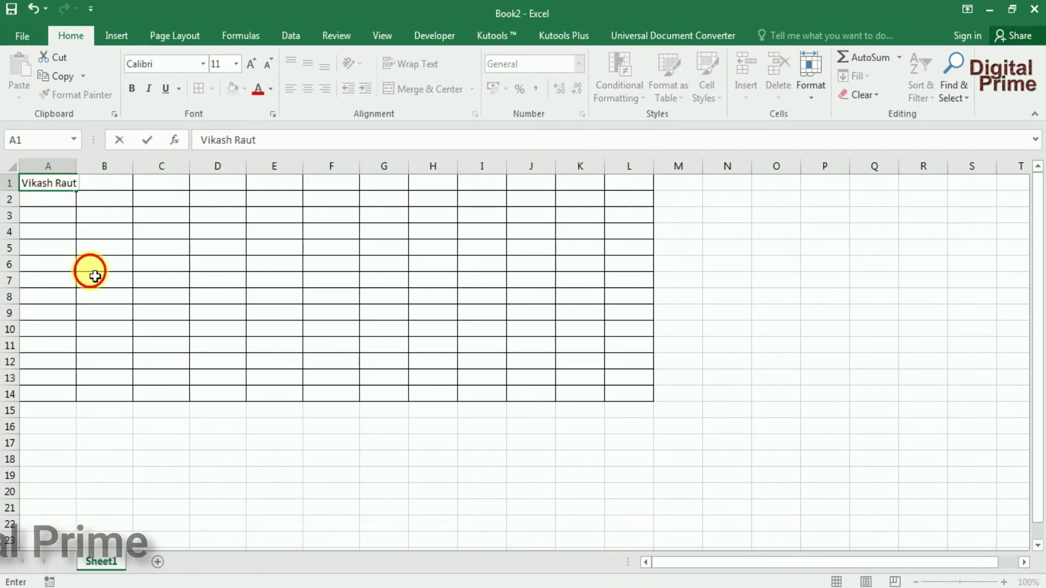
left_click_drag(90, 280, 89, 266)
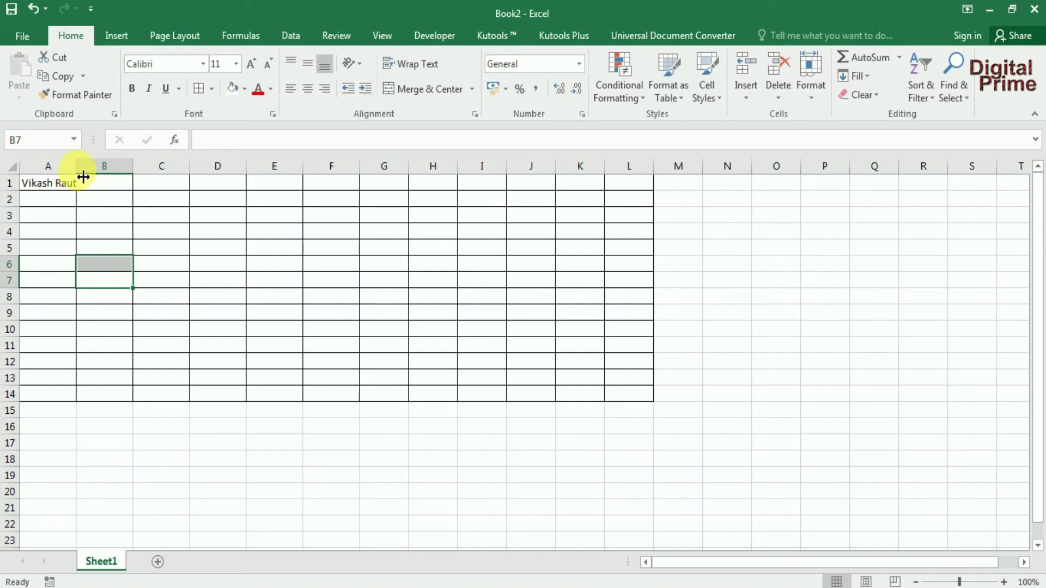
left_click_drag(76, 166, 83, 167)
left_click(100, 233)
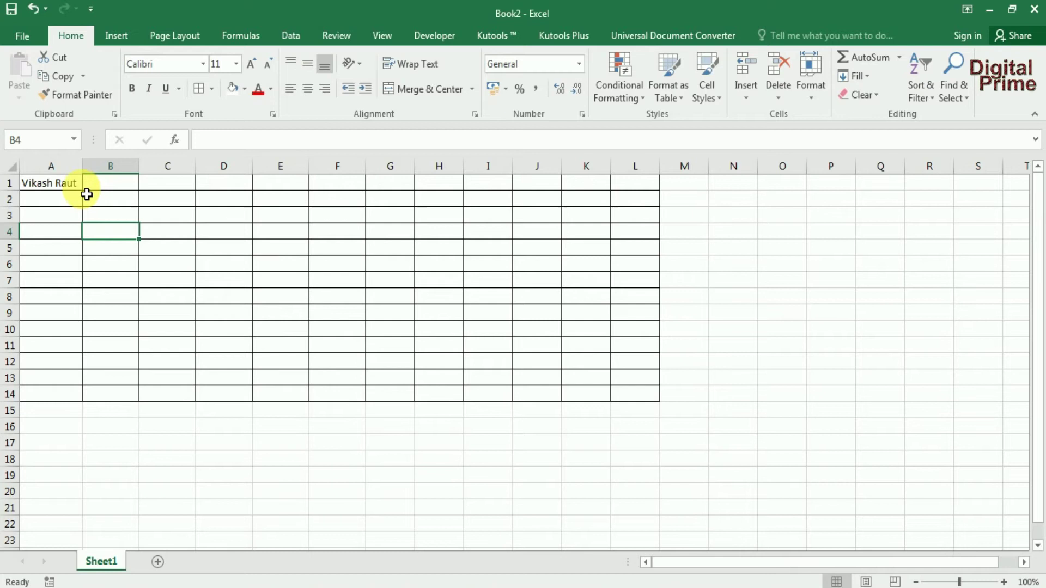
left_click(78, 189)
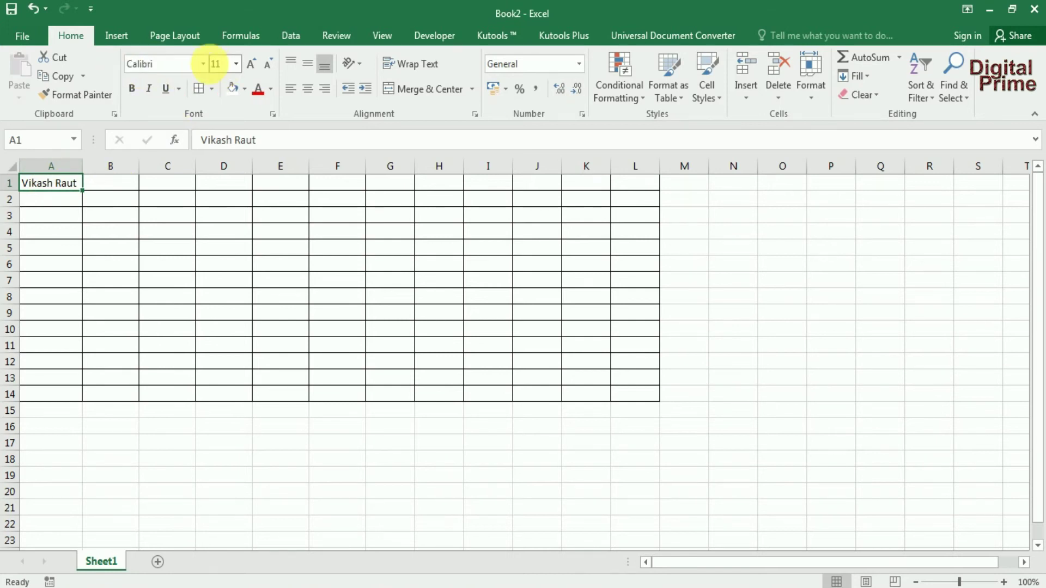
- Set the A1 name's font to Adobe Fan Heiti Std B
left_click(204, 65)
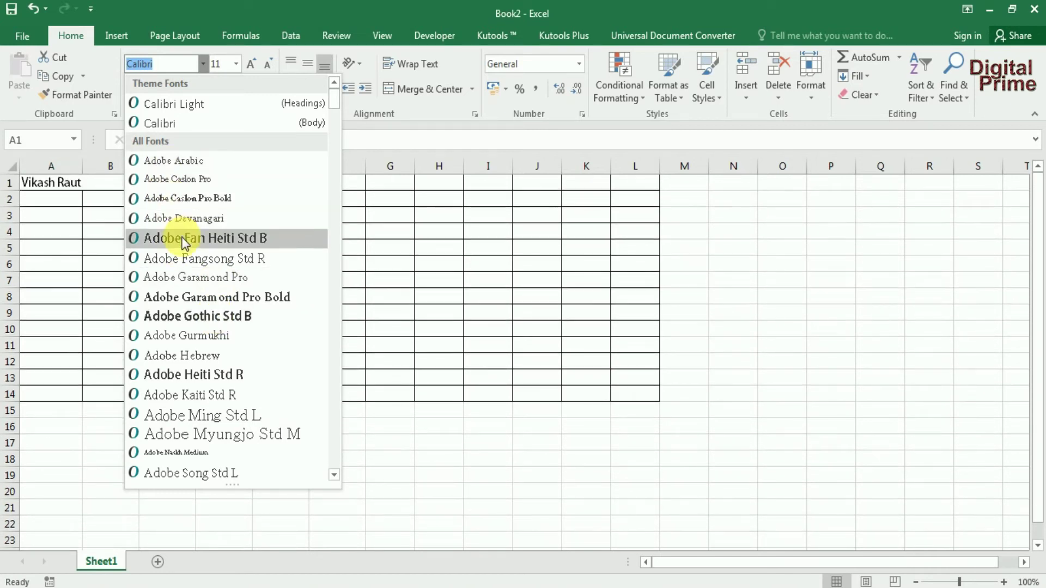
key("Escape")
key("Return")
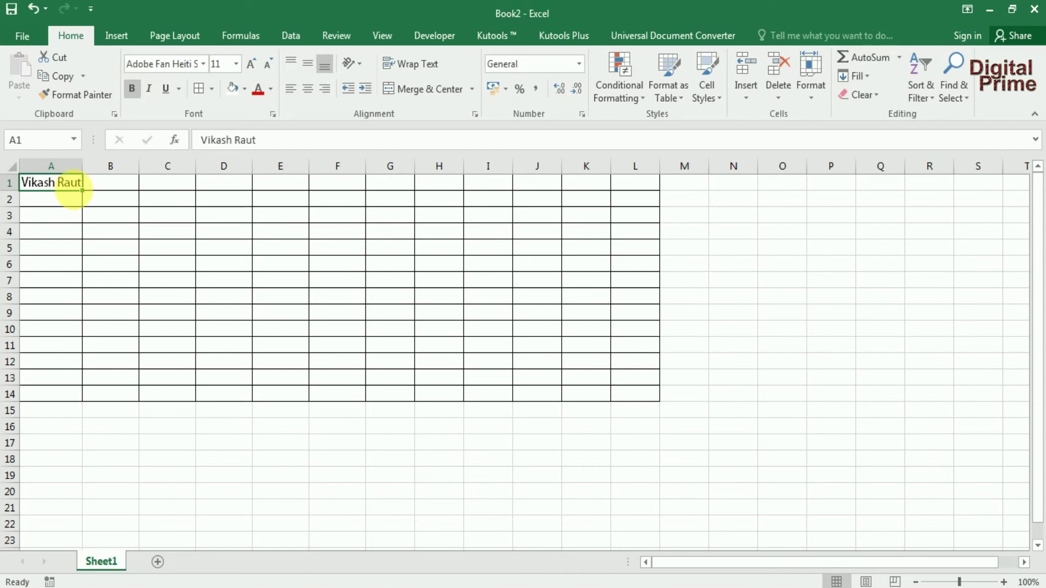
left_click(102, 217)
left_click(66, 189)
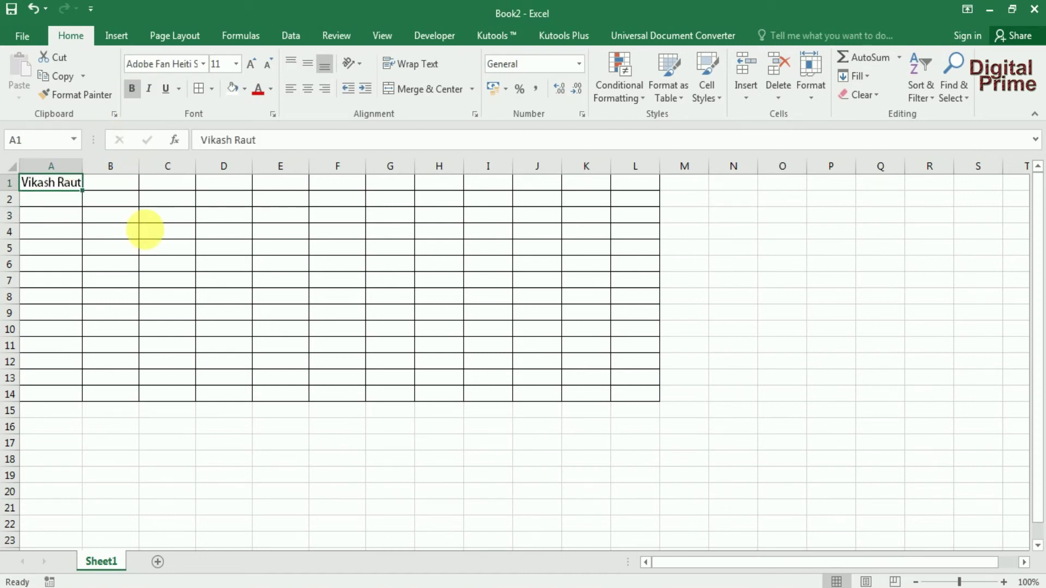
- Make the A1 name italic, underlined and bold
left_click(153, 88)
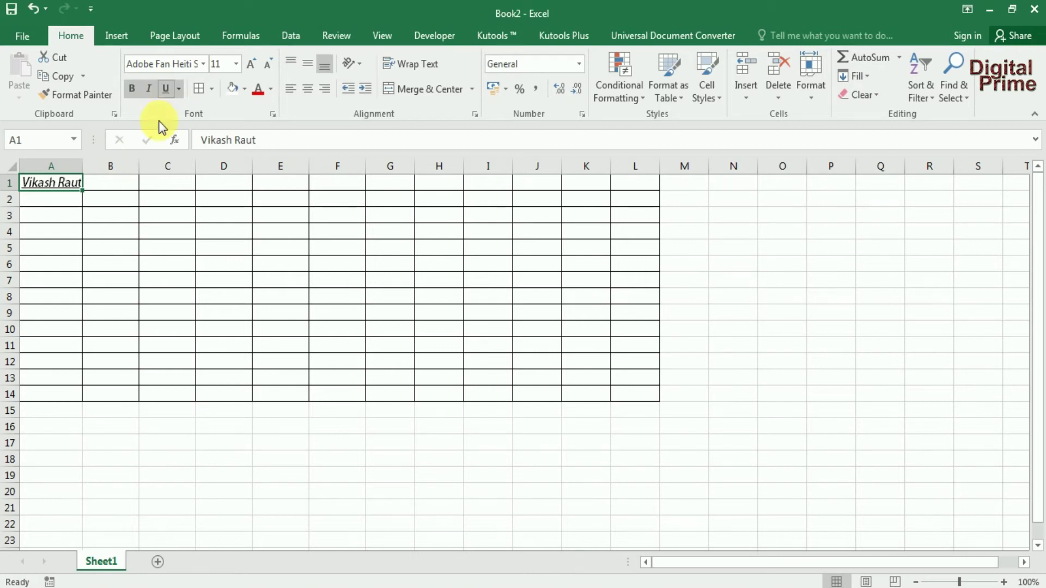
left_click(178, 89)
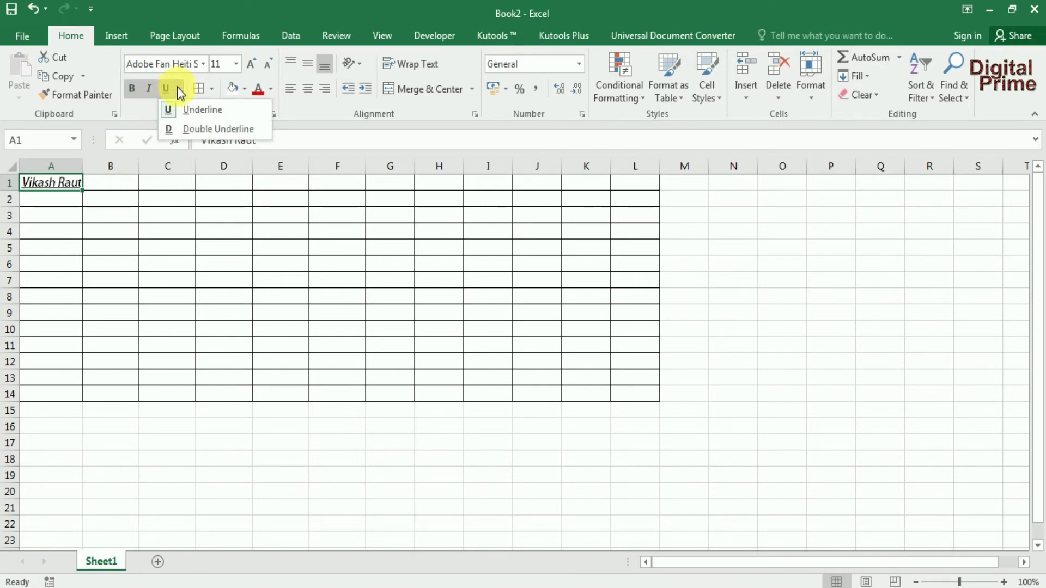
left_click(218, 129)
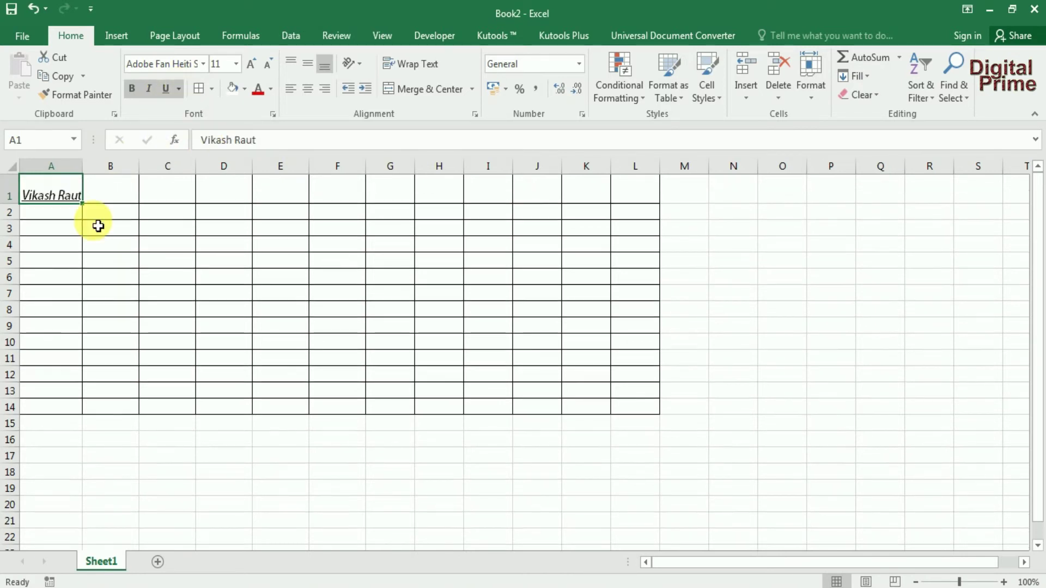
left_click_drag(98, 225, 105, 216)
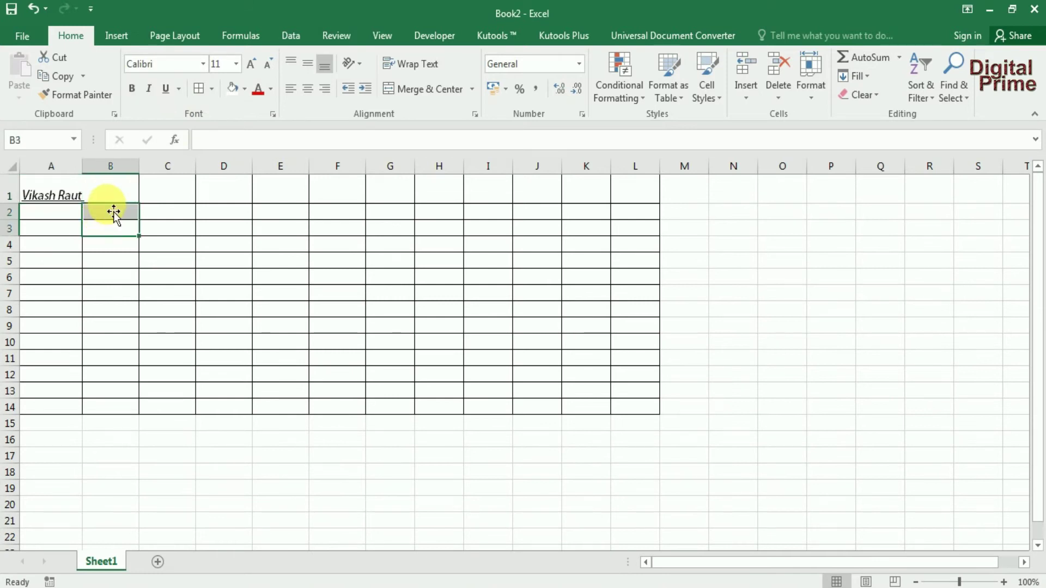
left_click(58, 199)
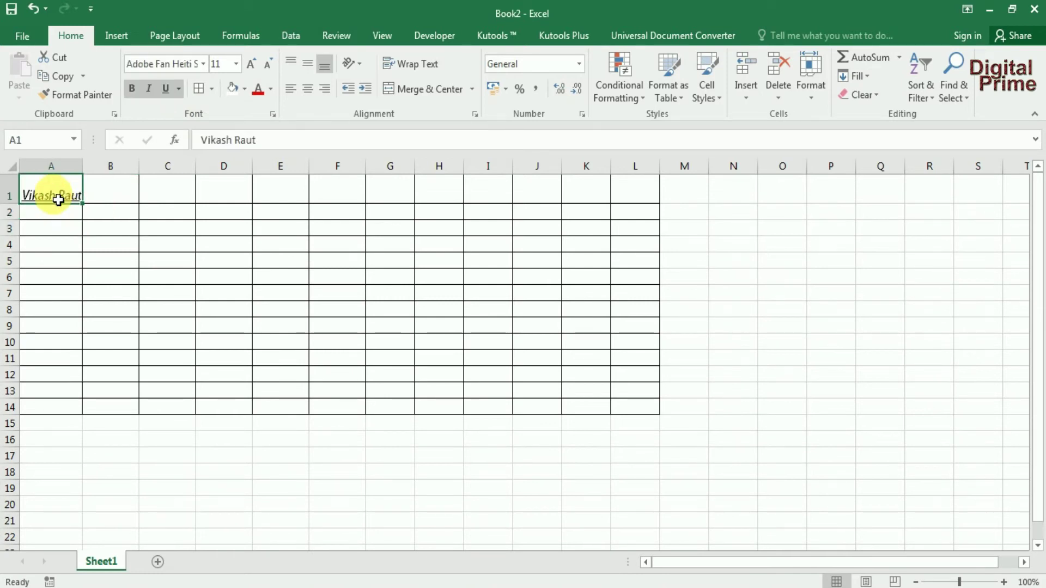
left_click(129, 88)
left_click(172, 88)
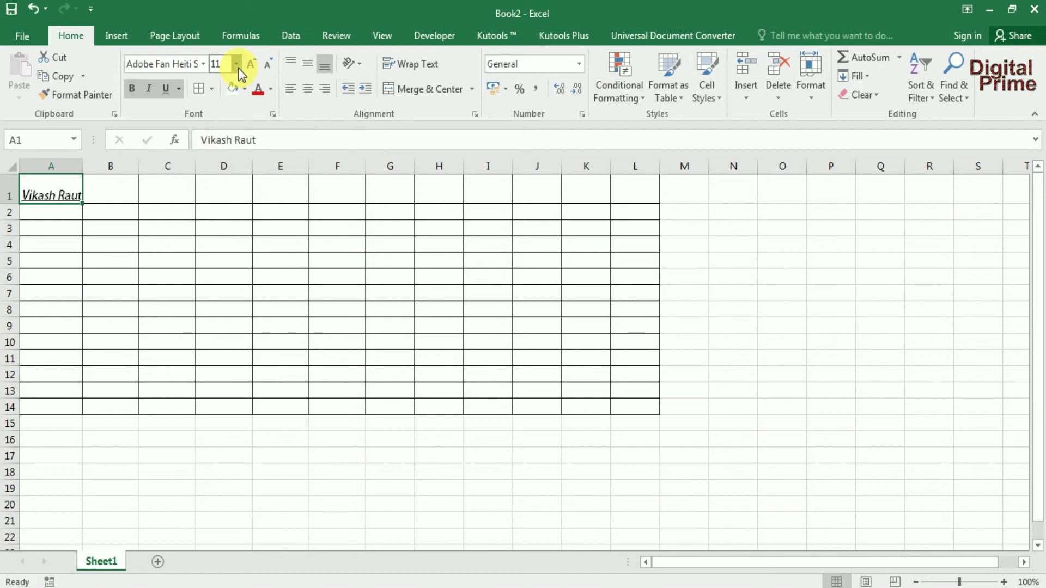
- Set the A1 name to 24 point, autofit column A and make row 1 taller
left_click(237, 65)
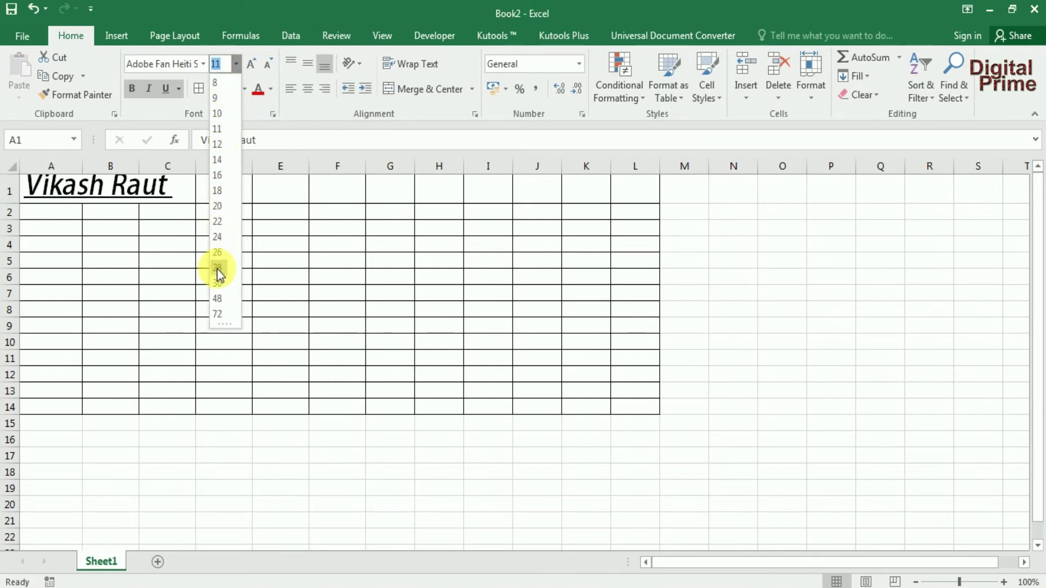
left_click(216, 236)
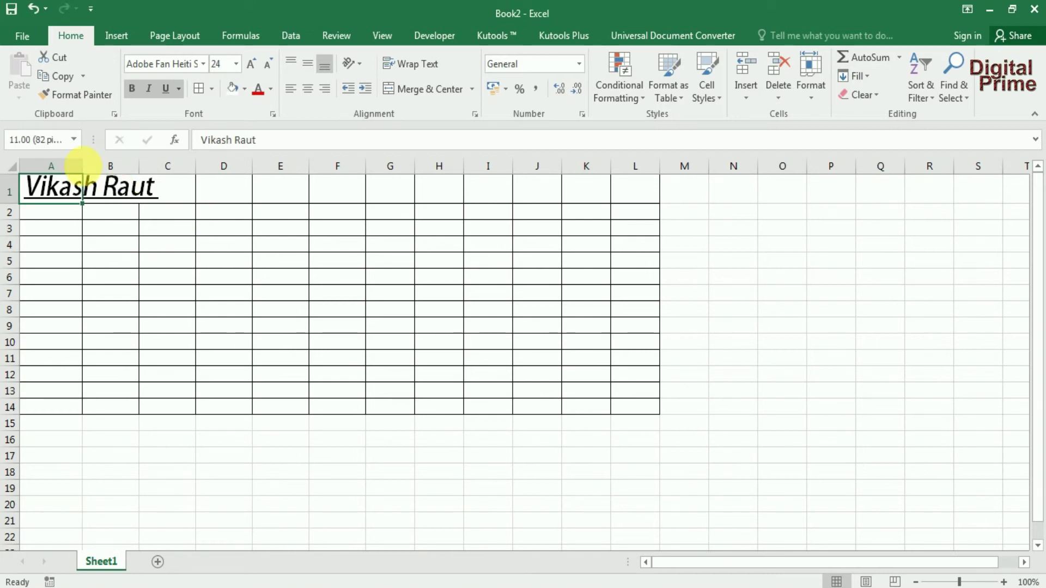
double_click(89, 172)
left_click(141, 247)
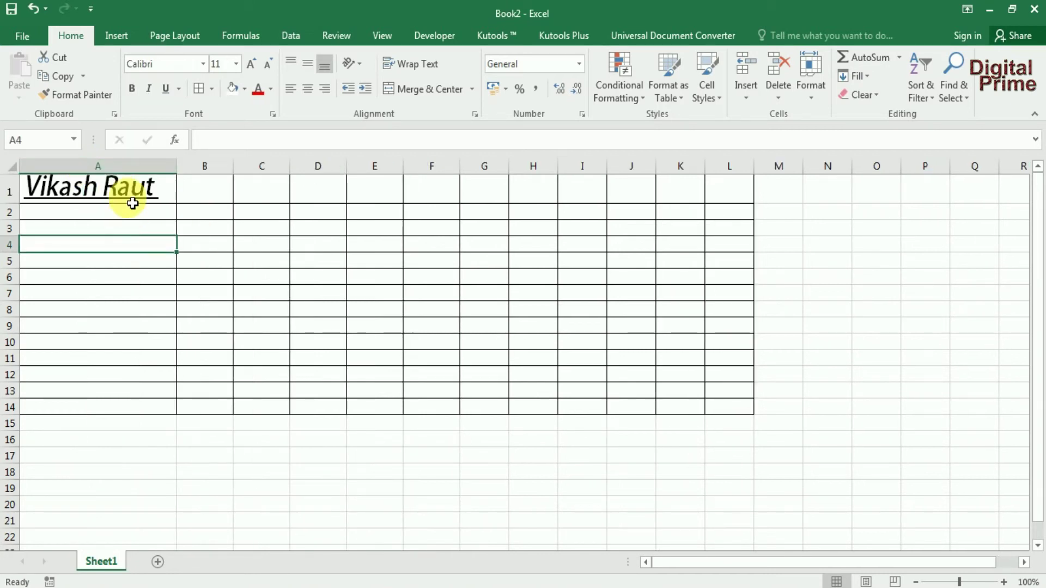
left_click_drag(21, 205, 21, 212)
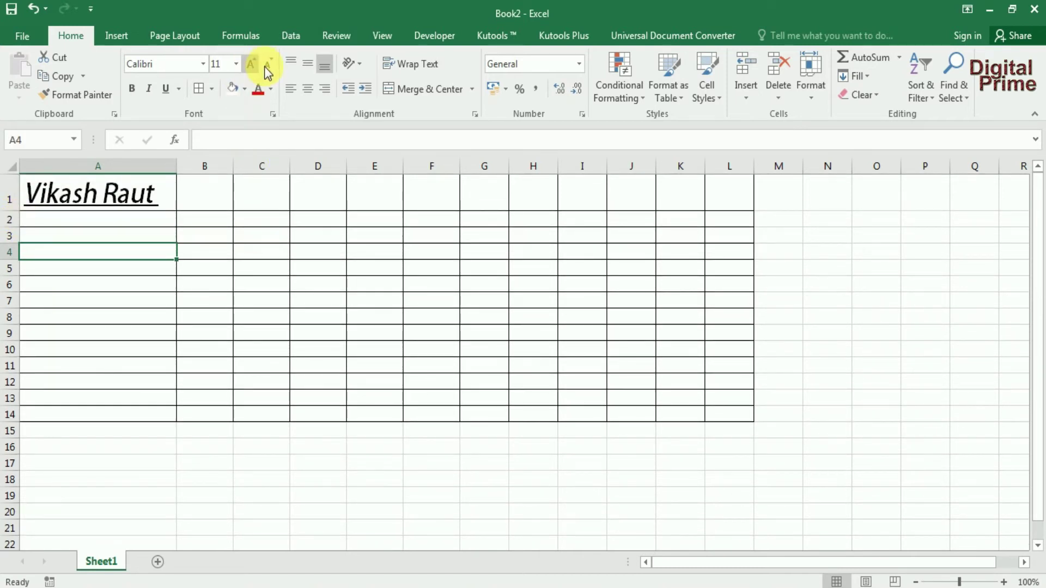
left_click(150, 203)
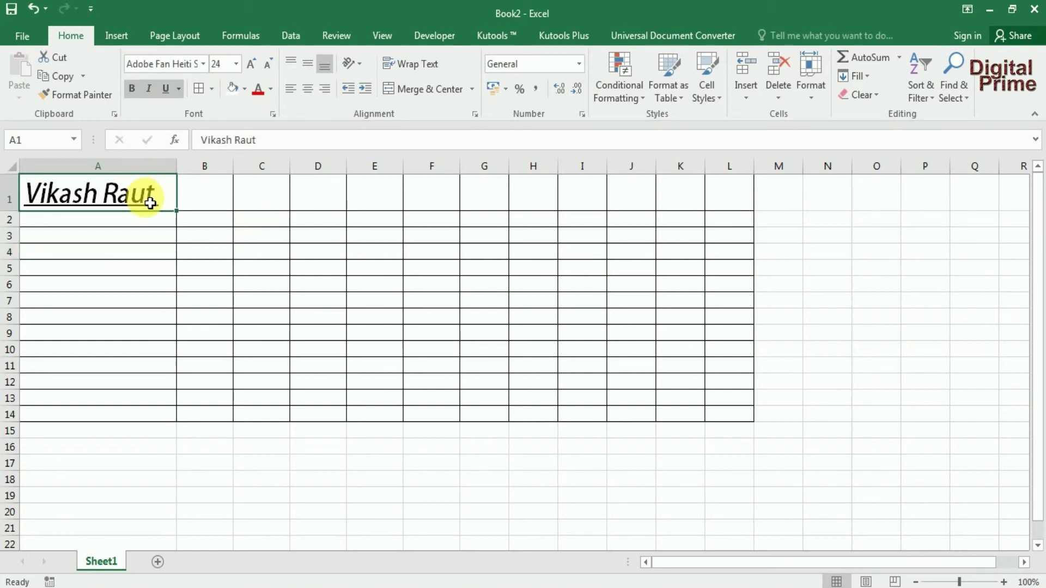
- Nudge the A1 font size up twice and back down to 24 point
left_click(252, 64)
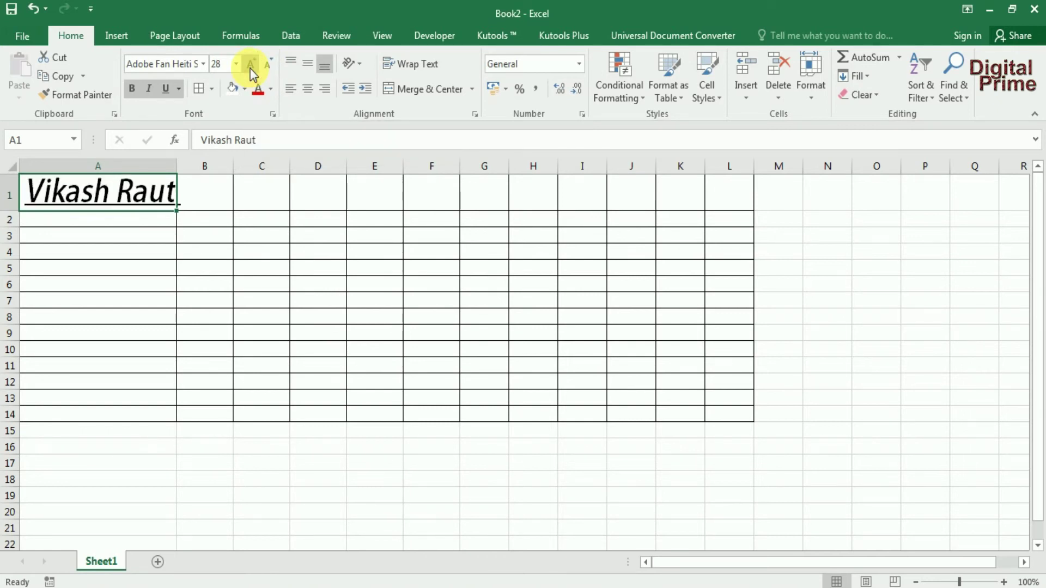
left_click(251, 64)
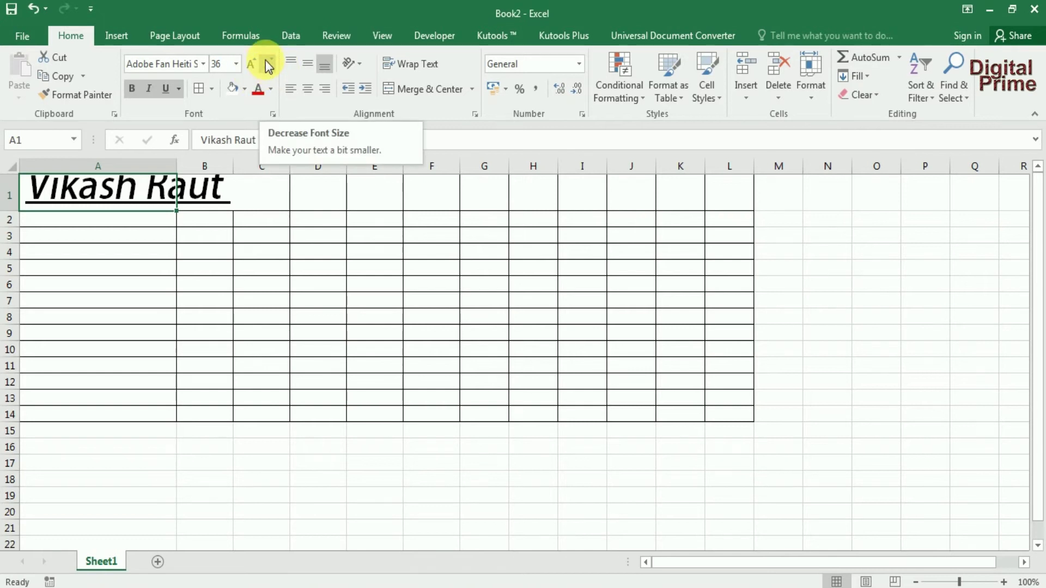
left_click(268, 66)
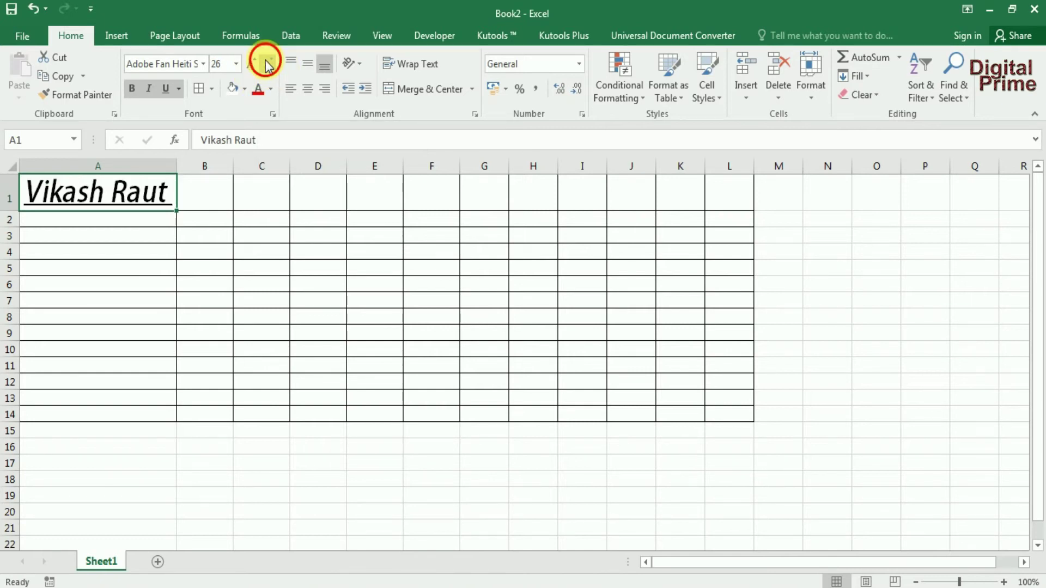
left_click(268, 66)
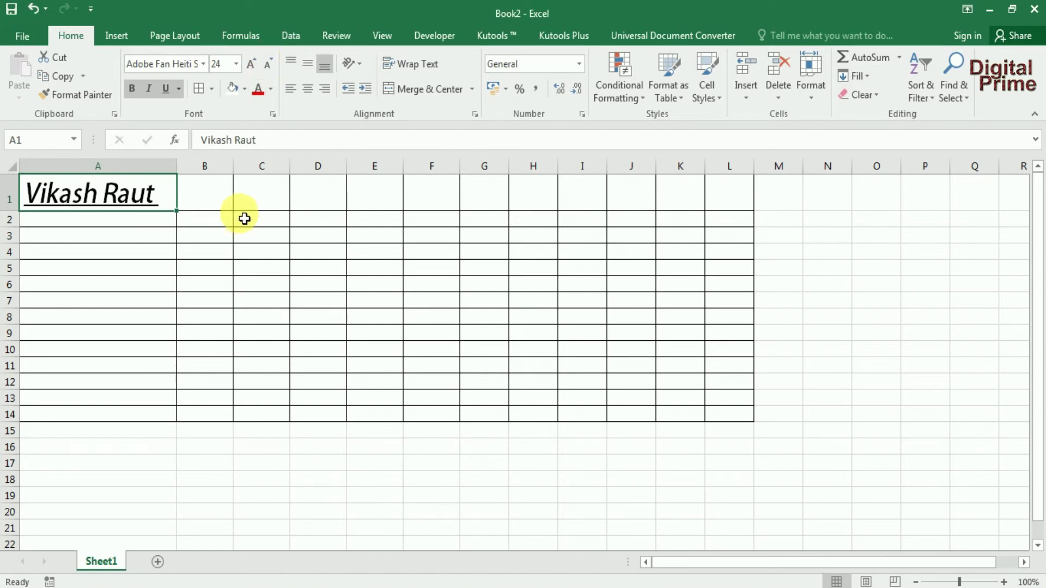
left_click(137, 318)
left_click(132, 199)
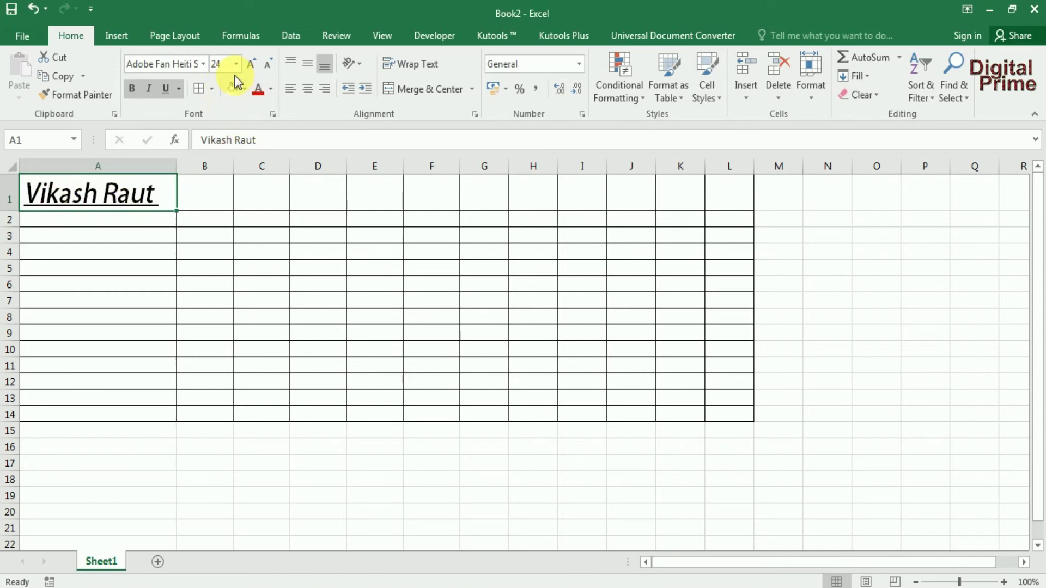
- Give cell A1 a blue-gray fill and gold heading text
left_click(245, 90)
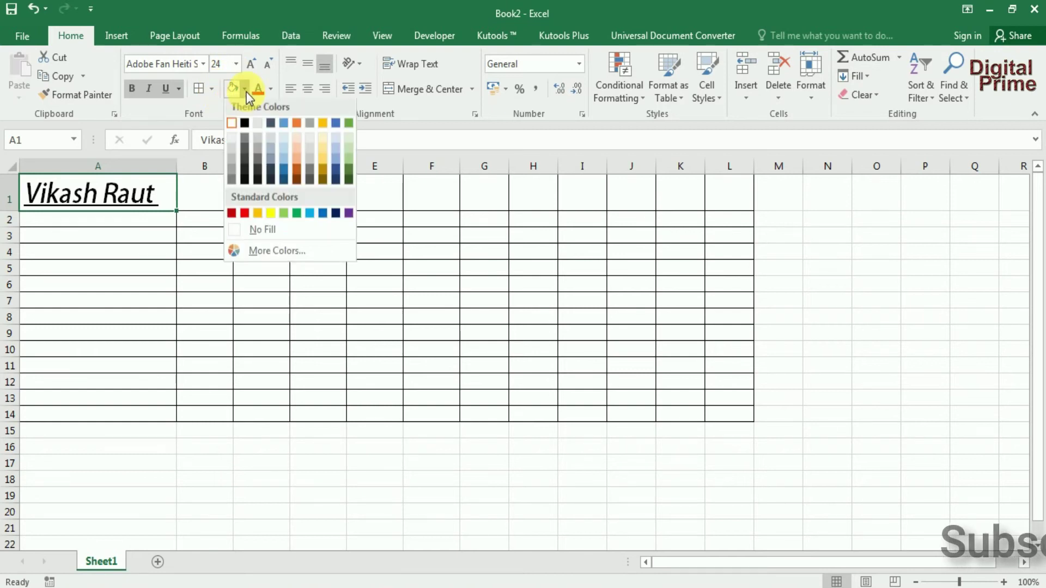
left_click(274, 159)
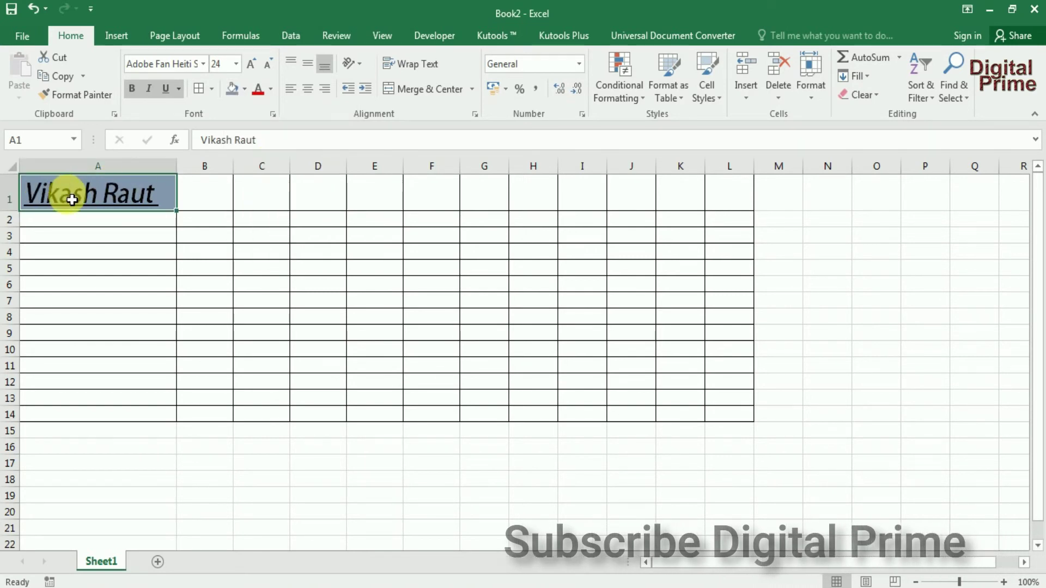
left_click(271, 90)
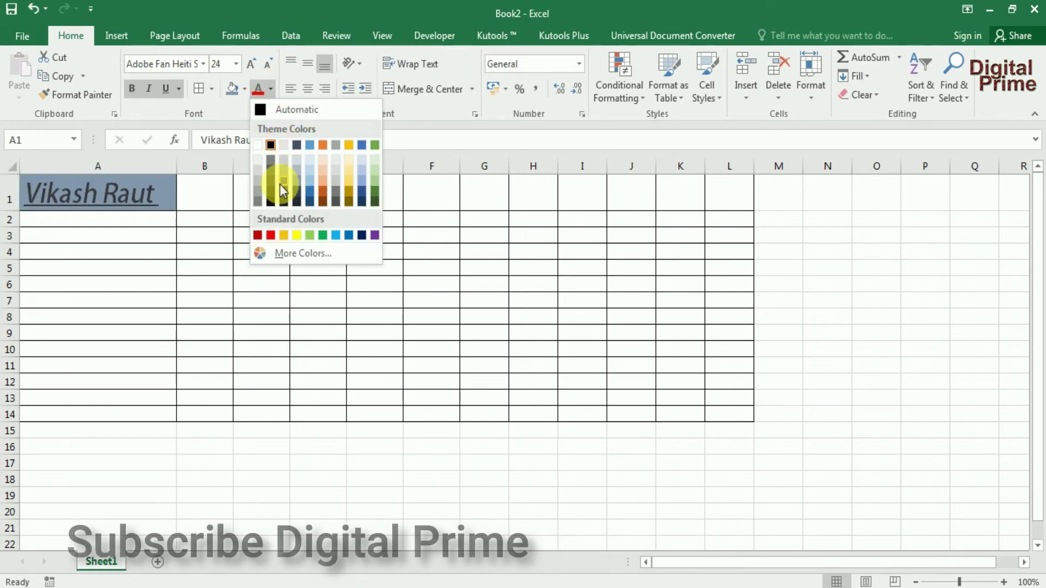
left_click(346, 171)
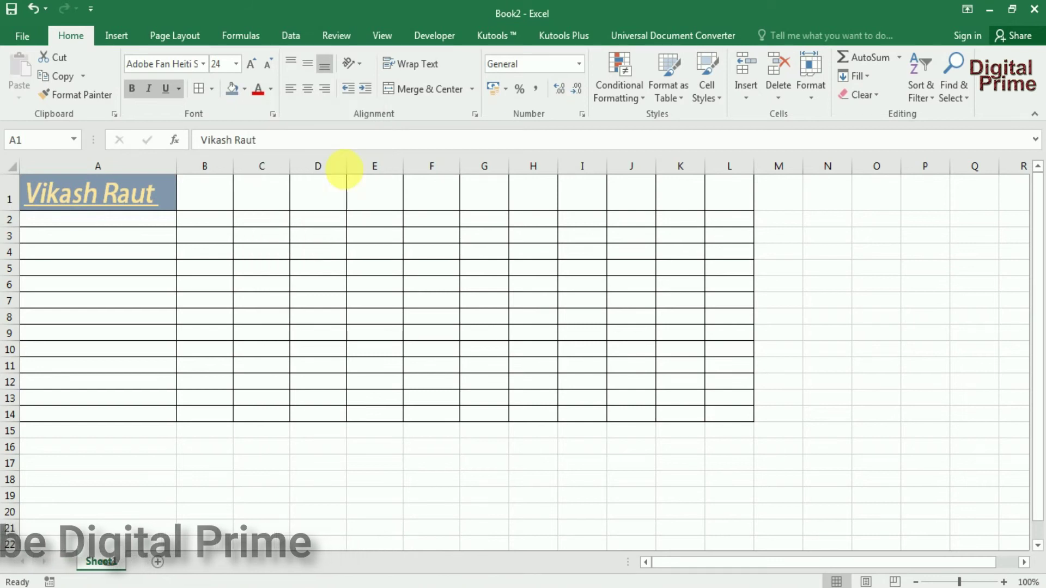
left_click(105, 238)
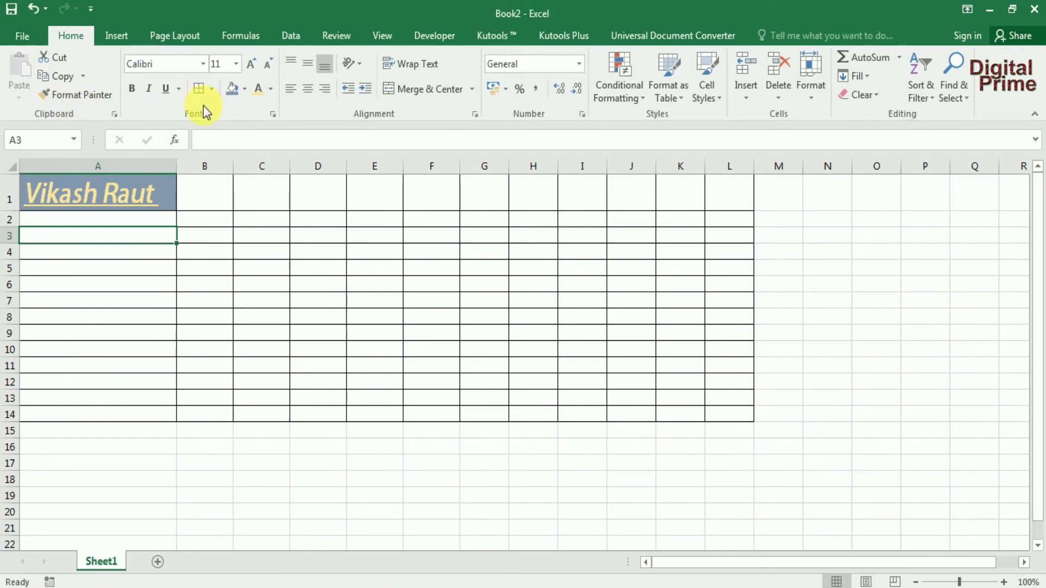
- Make row 1 much taller and try top, middle, then bottom alignment on A1
left_click(209, 206)
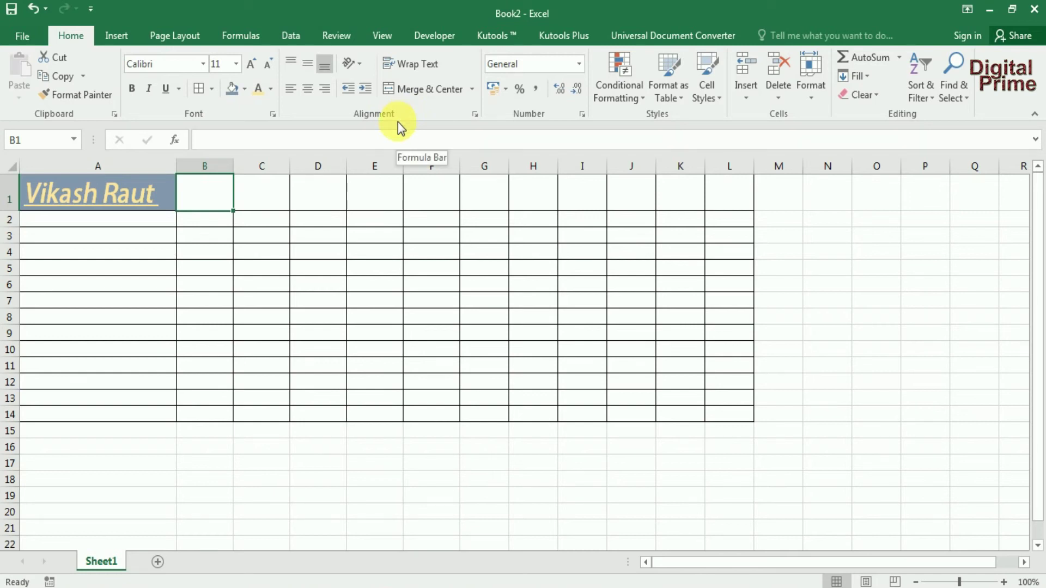
left_click(131, 209)
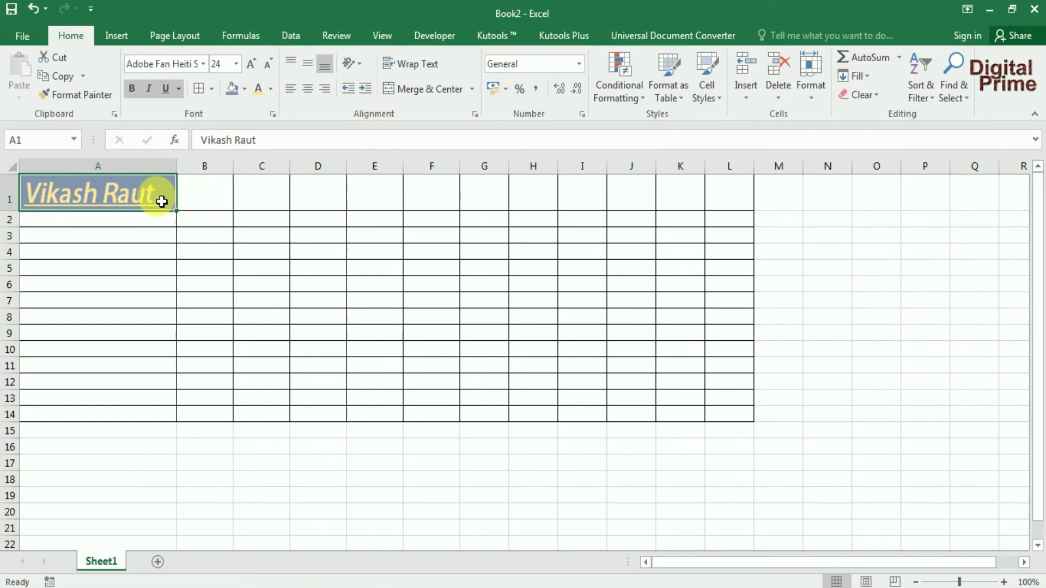
left_click_drag(19, 217, 19, 243)
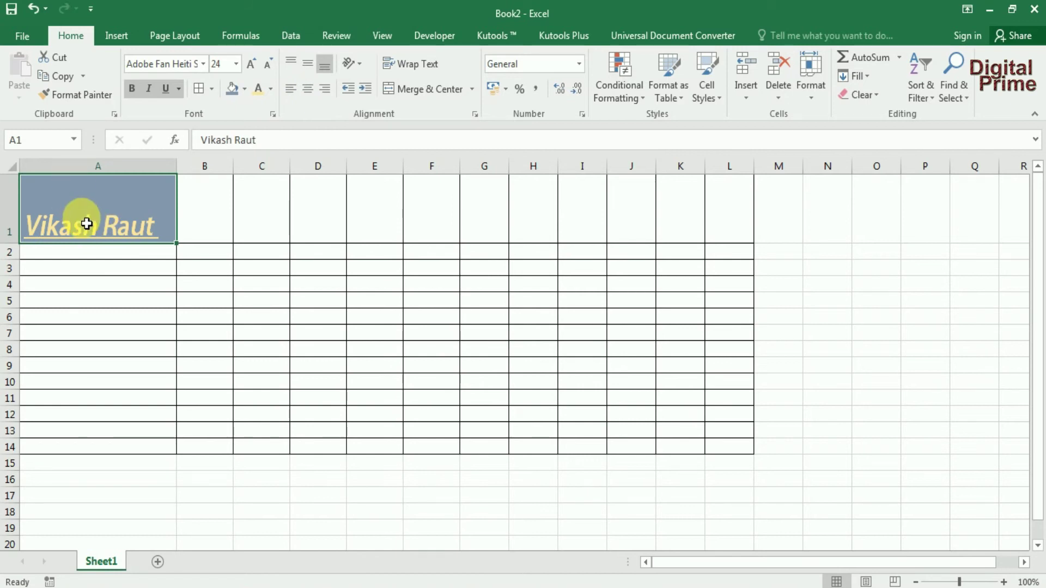
left_click(290, 63)
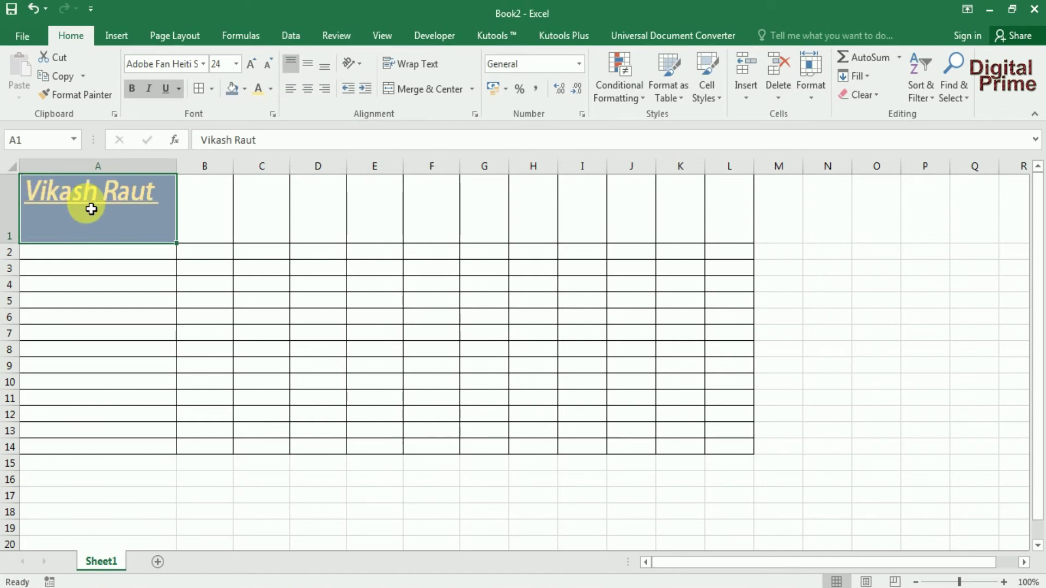
left_click(307, 65)
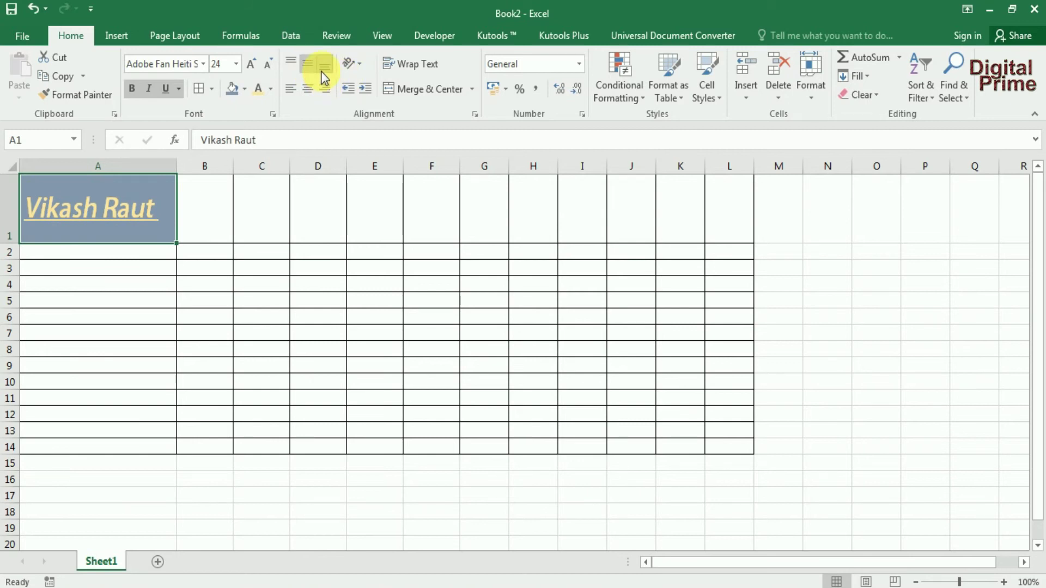
left_click(322, 69)
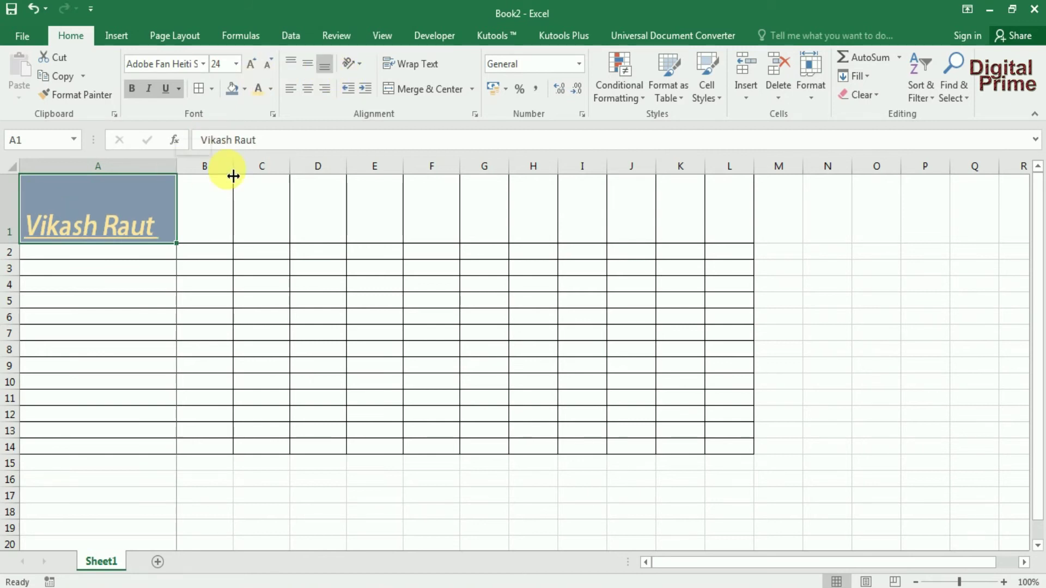
- Widen column A, center the A1 heading both ways, and make row 1 slightly taller
left_click_drag(233, 176, 300, 176)
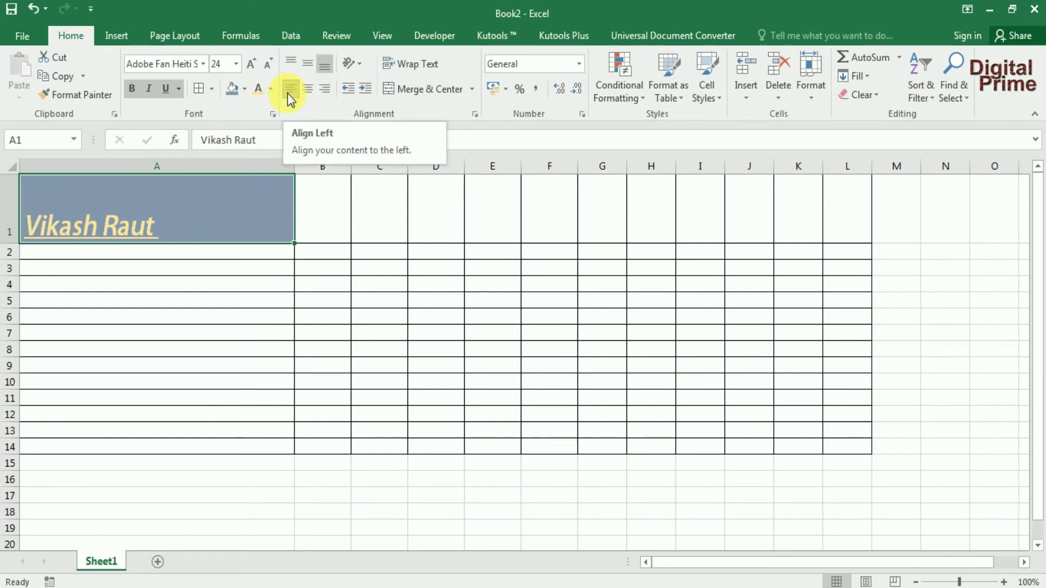
left_click(307, 87)
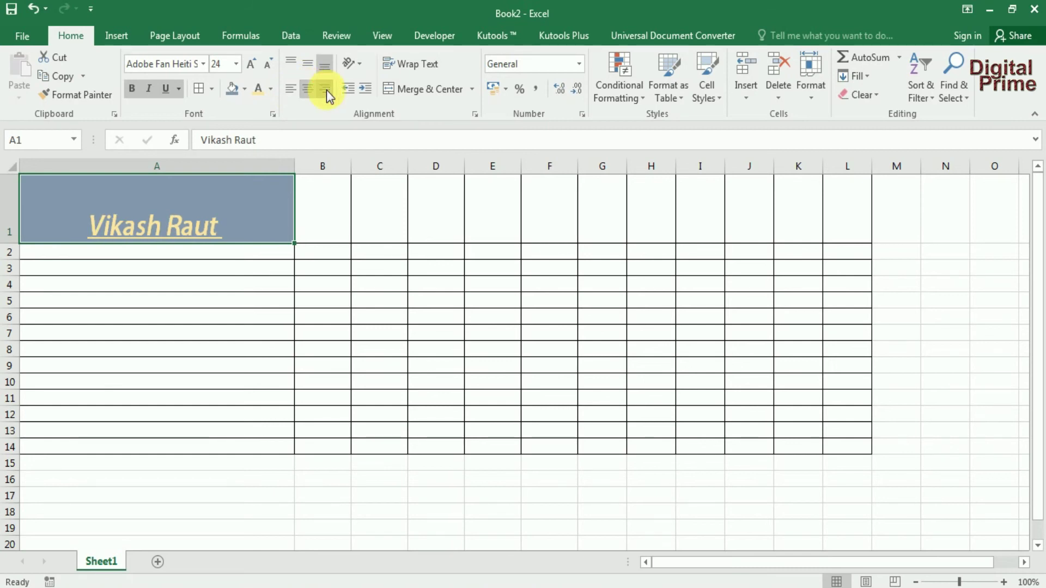
left_click(326, 88)
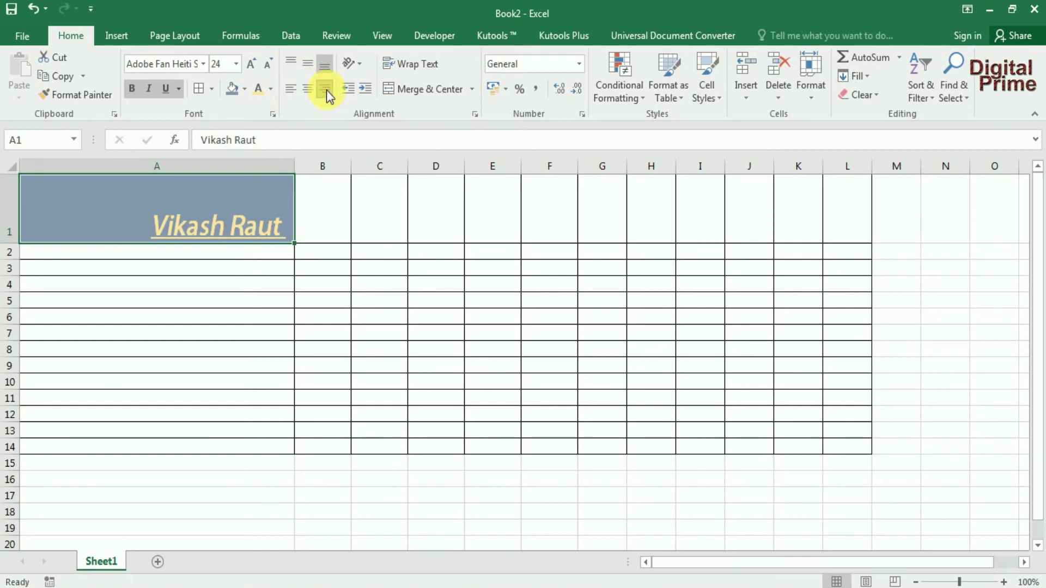
left_click(308, 65)
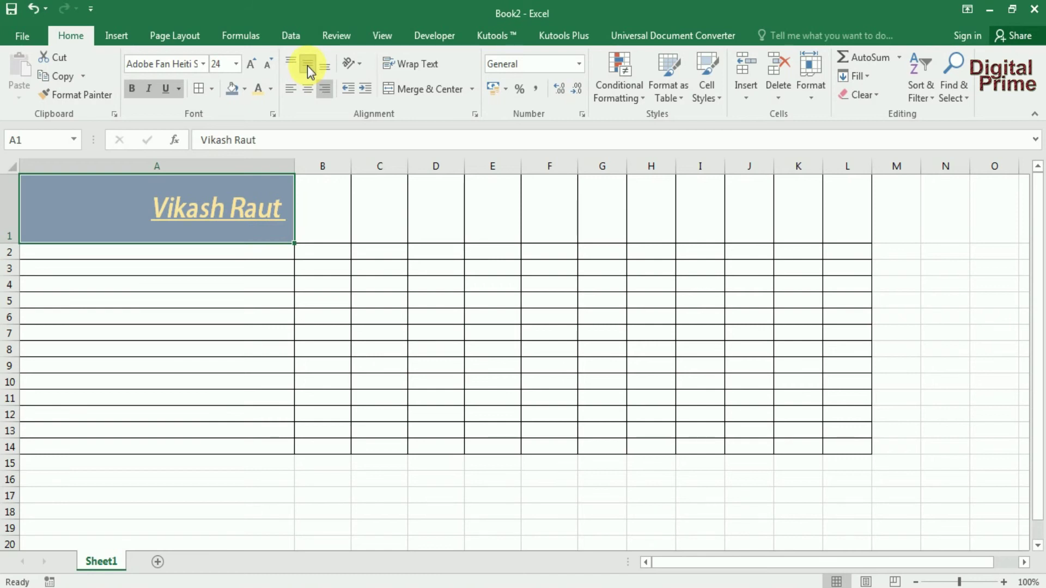
left_click(308, 94)
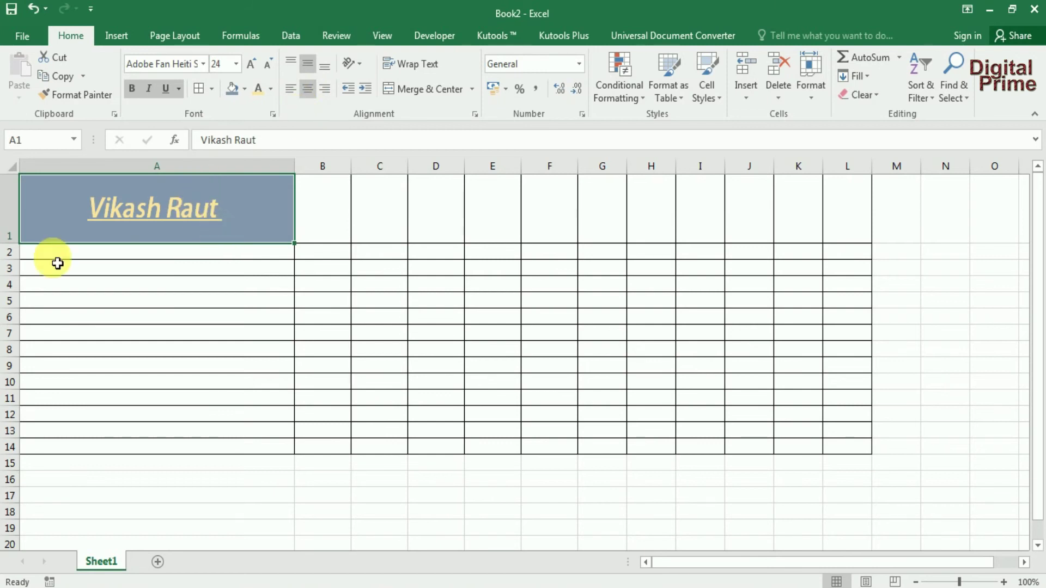
left_click_drag(23, 251, 23, 267)
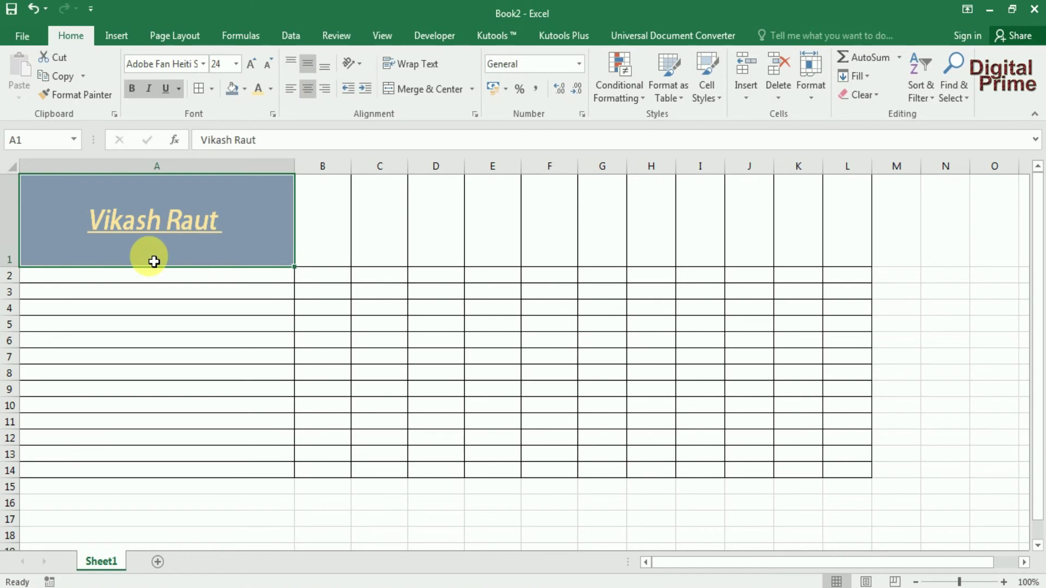
- Try counterclockwise and clockwise angles on the A1 heading, then set Vertical Text
left_click(359, 64)
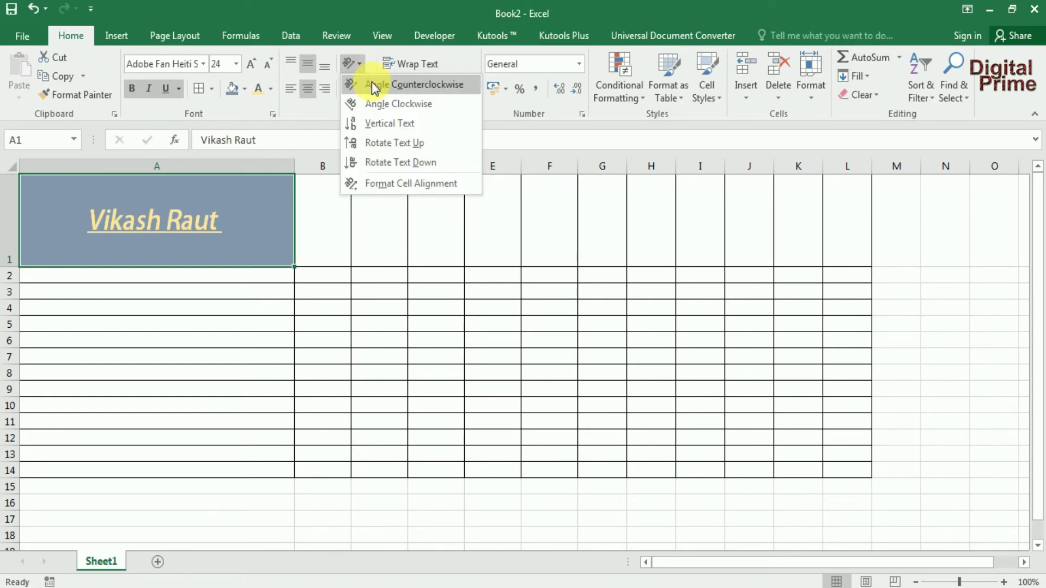
left_click(373, 86)
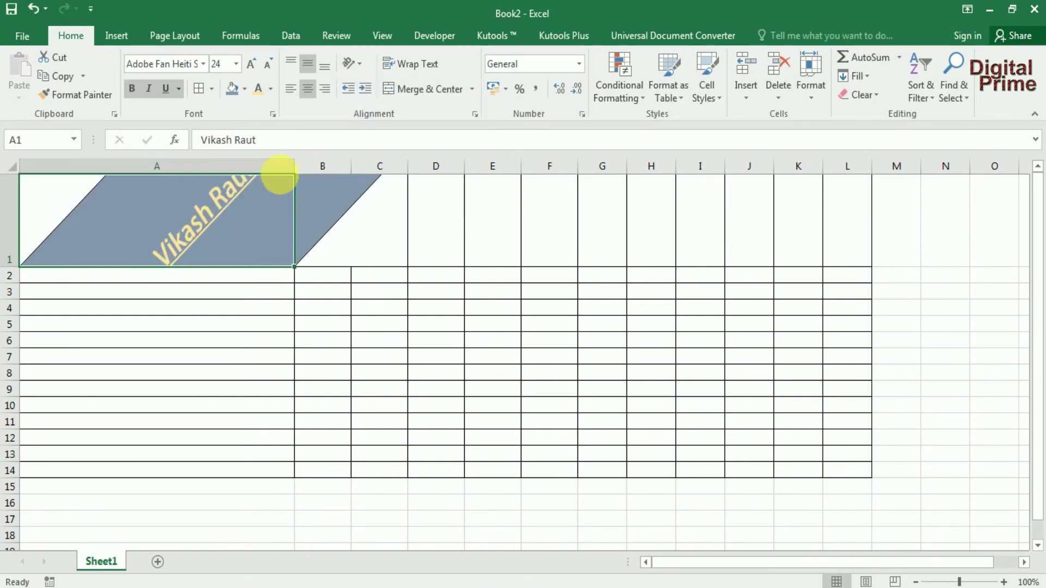
left_click(358, 70)
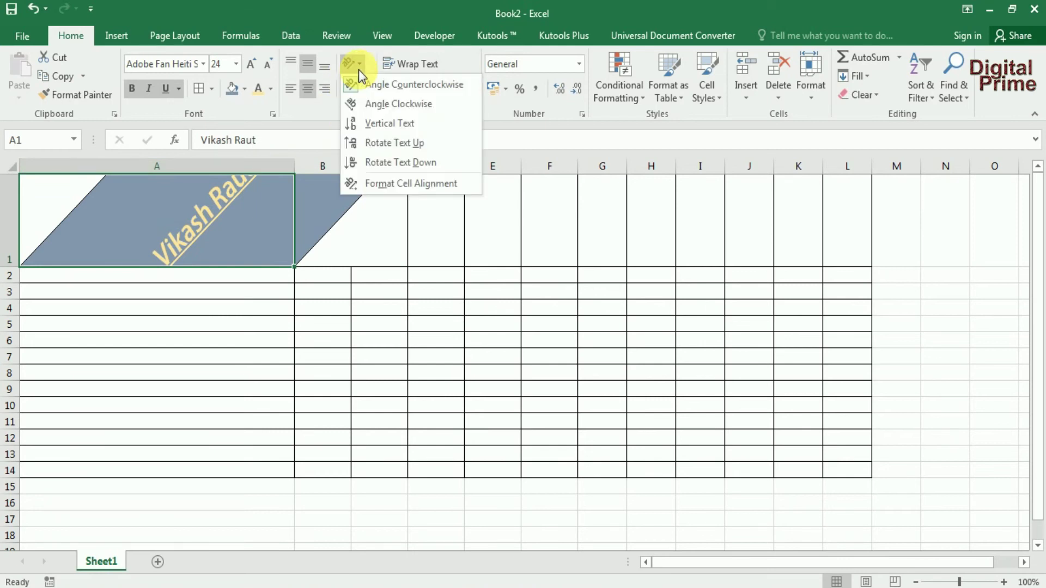
left_click(371, 105)
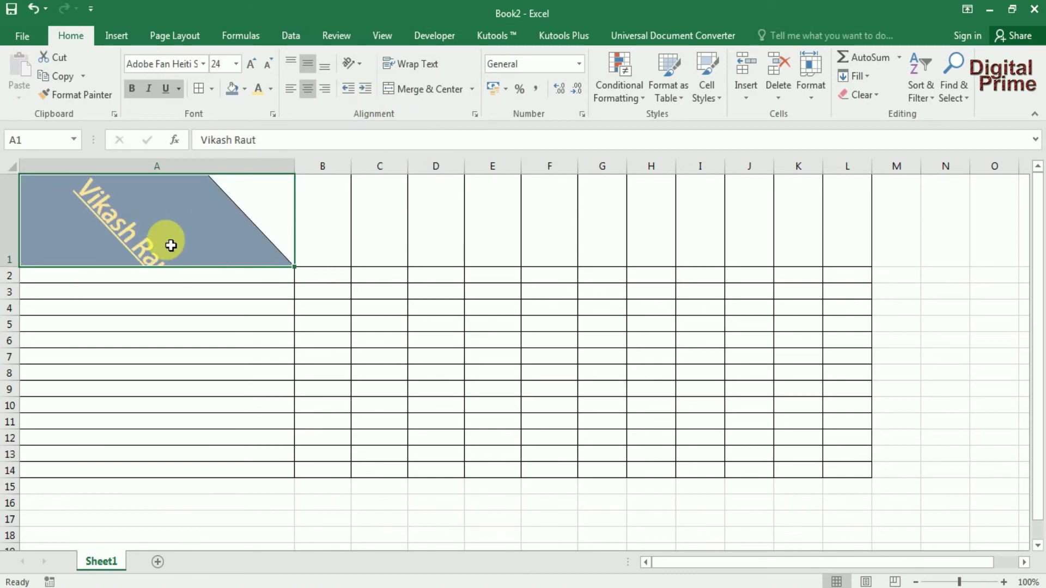
left_click(360, 66)
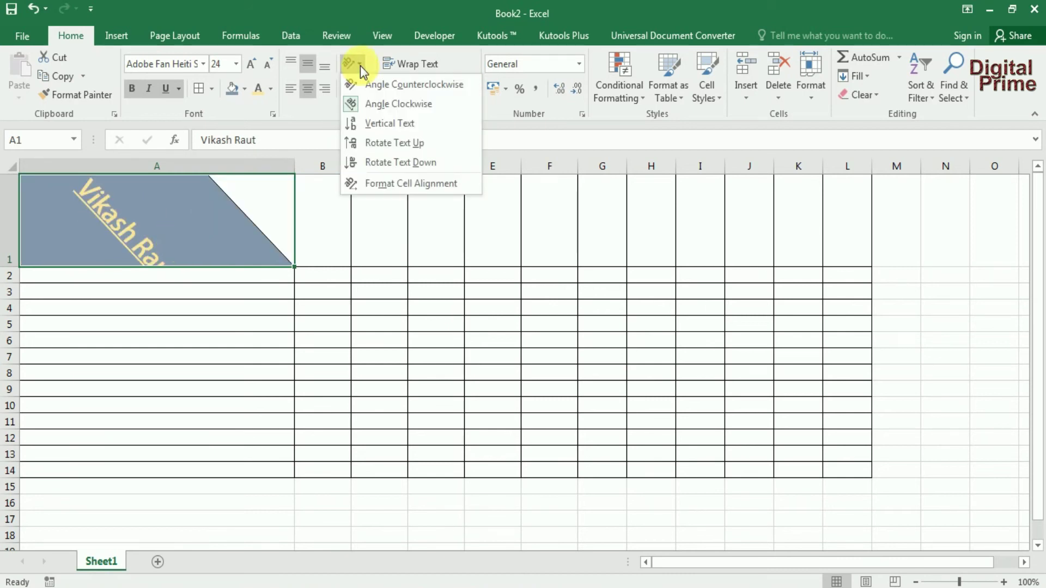
key("Escape")
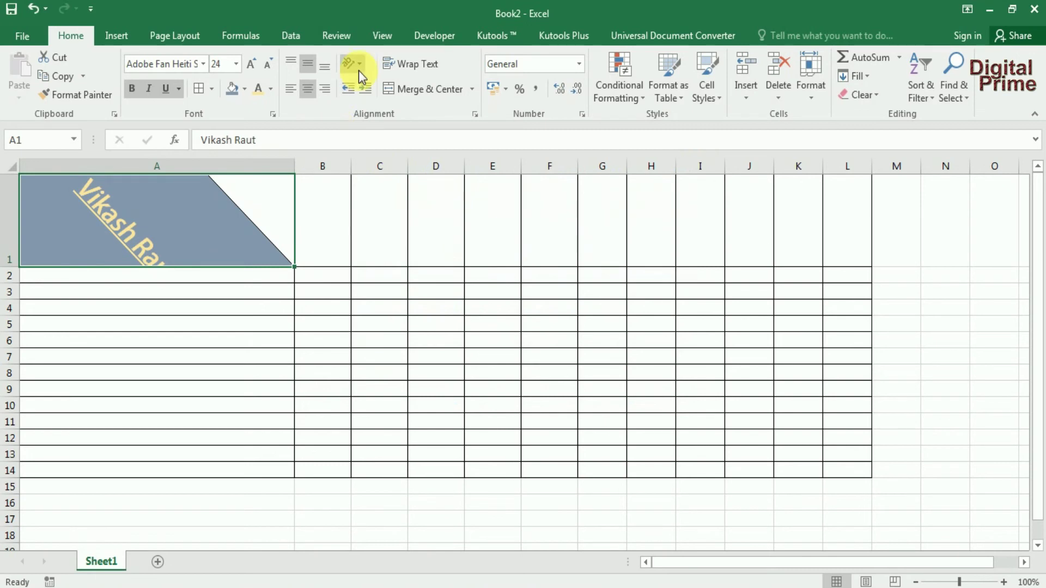
left_click(358, 71)
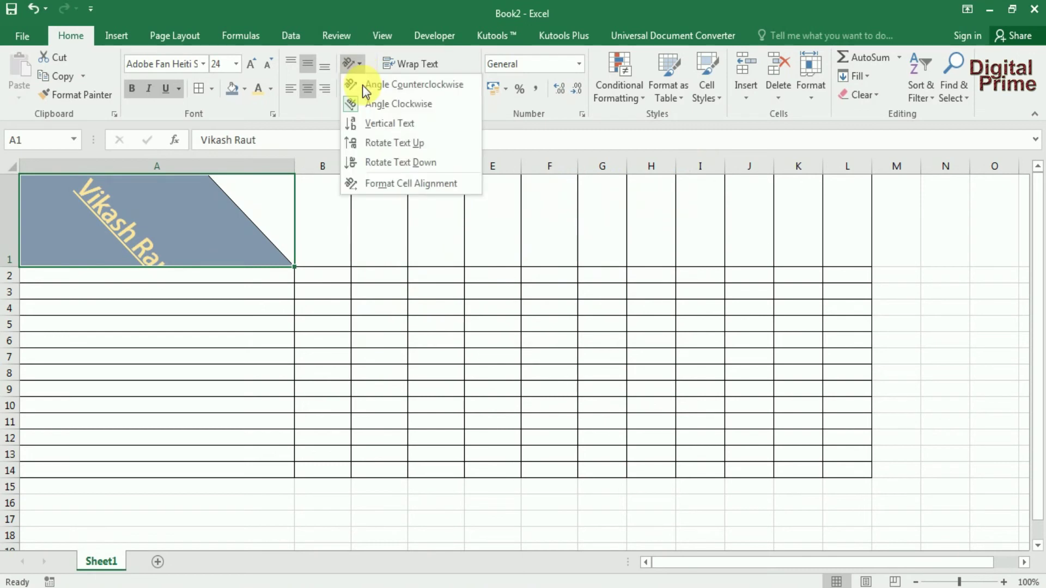
left_click(375, 132)
- Make row 1 238.50 tall and reduce the A1 heading font size to 12
left_click_drag(11, 267, 50, 339)
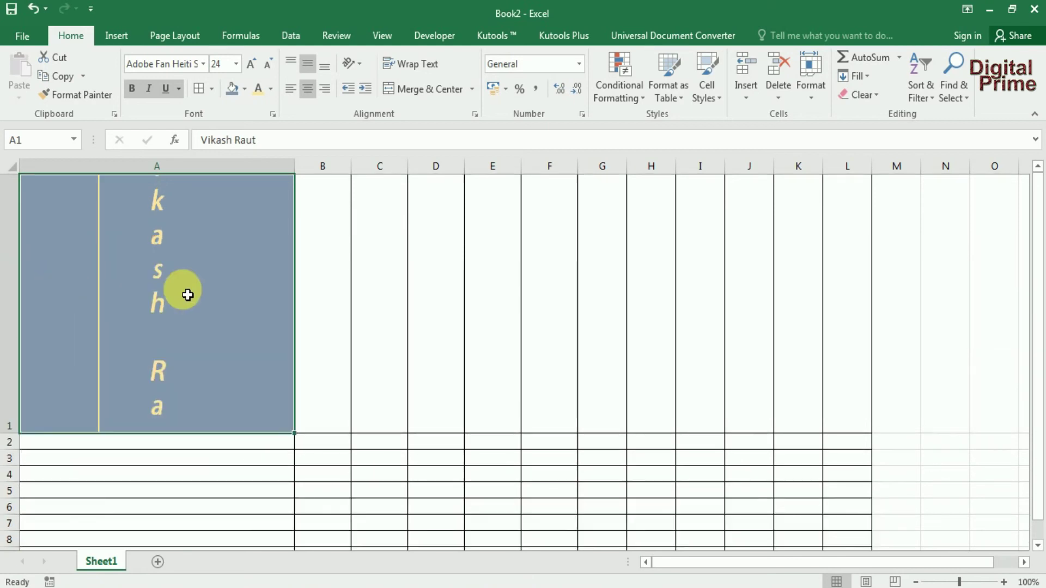
left_click(267, 65)
left_click(267, 64)
left_click(267, 64)
left_click(267, 65)
left_click(267, 64)
left_click(267, 64)
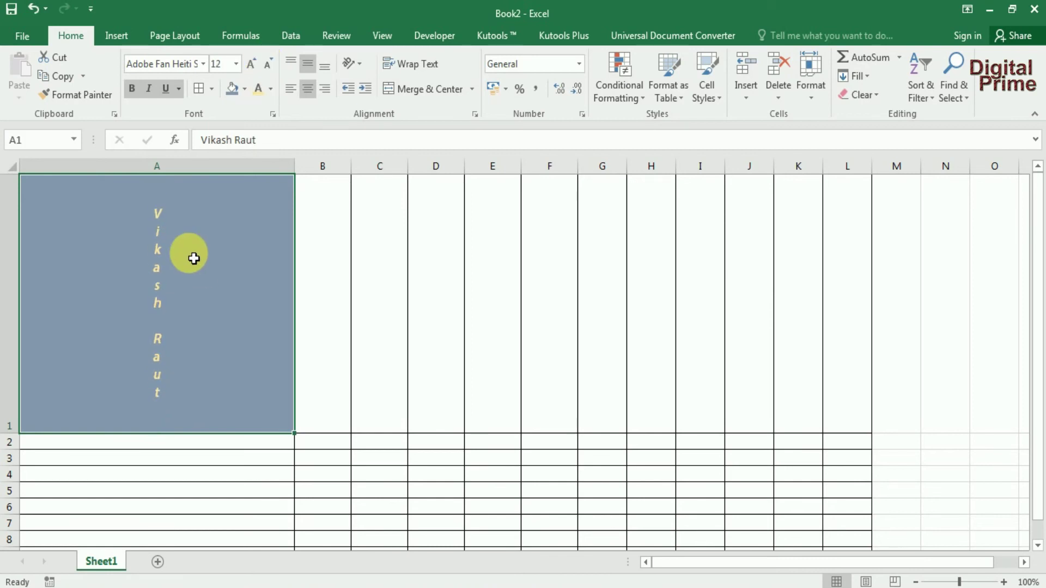
- Rotate the A1 heading with Orientation > Rotate Text Up
left_click(360, 64)
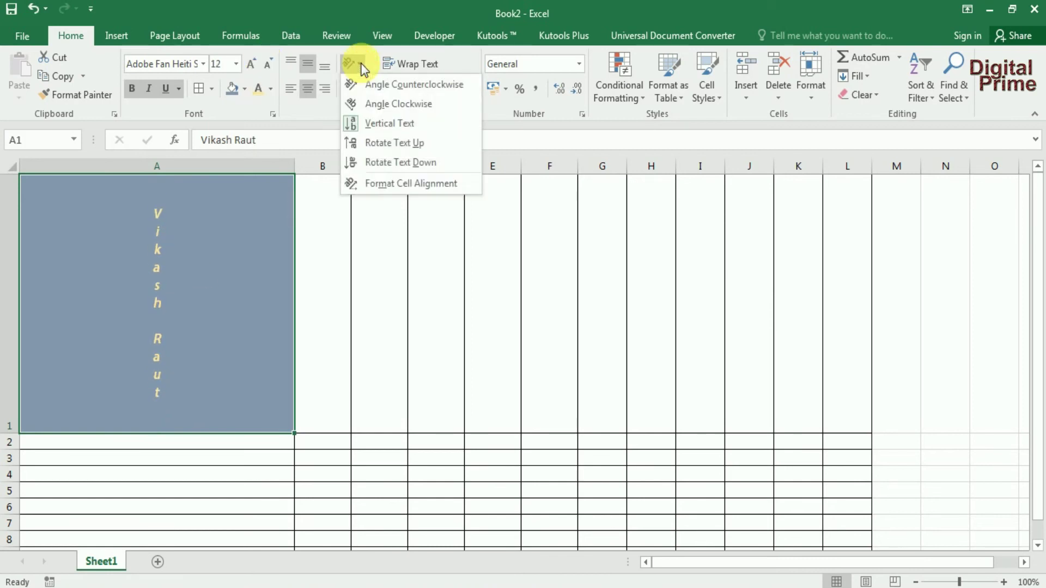
left_click(369, 144)
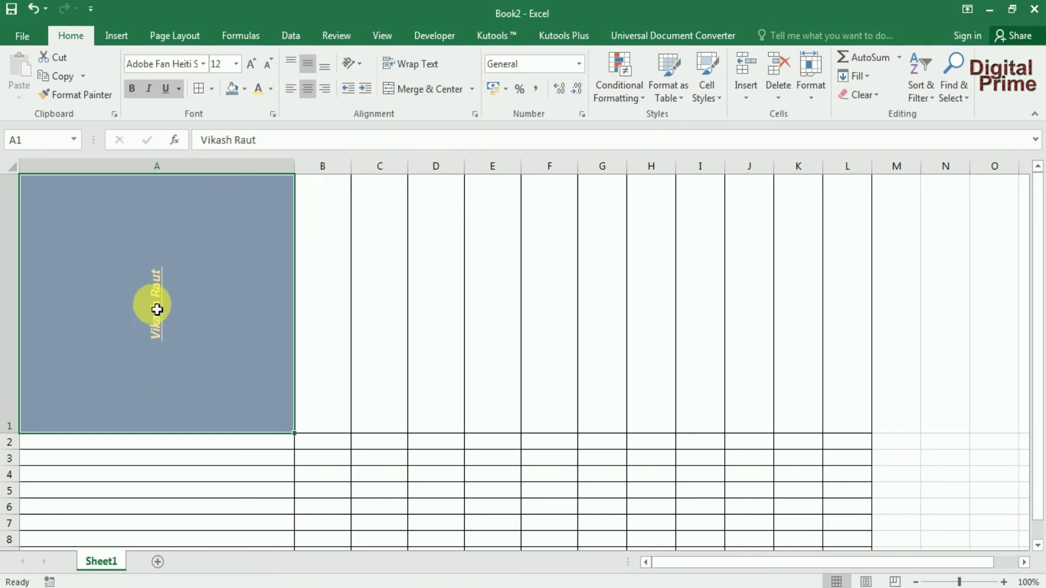
left_click(358, 65)
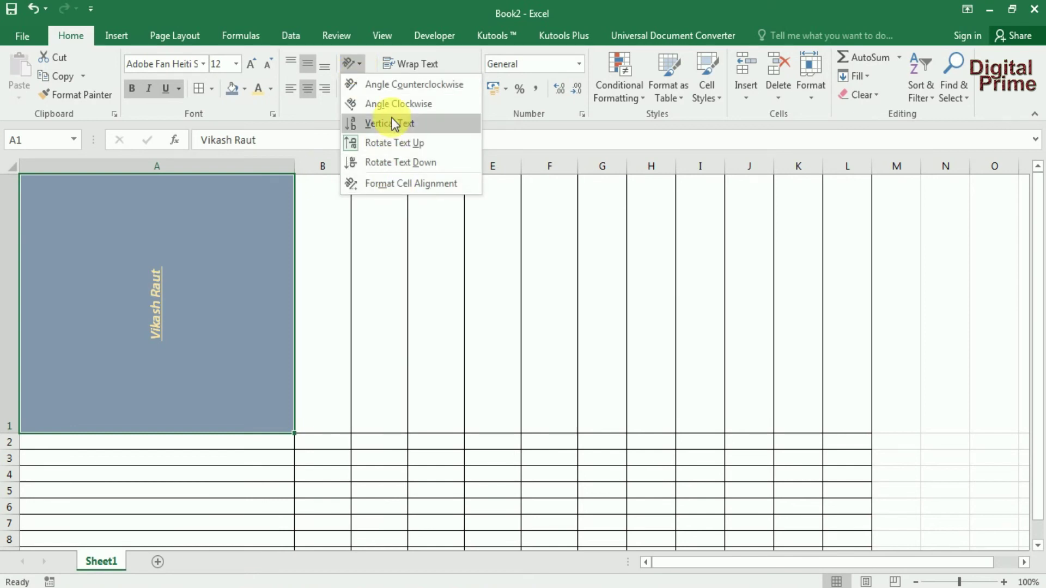
- Reset the A1 heading orientation to 0 degrees in Format Cells Alignment
left_click(390, 186)
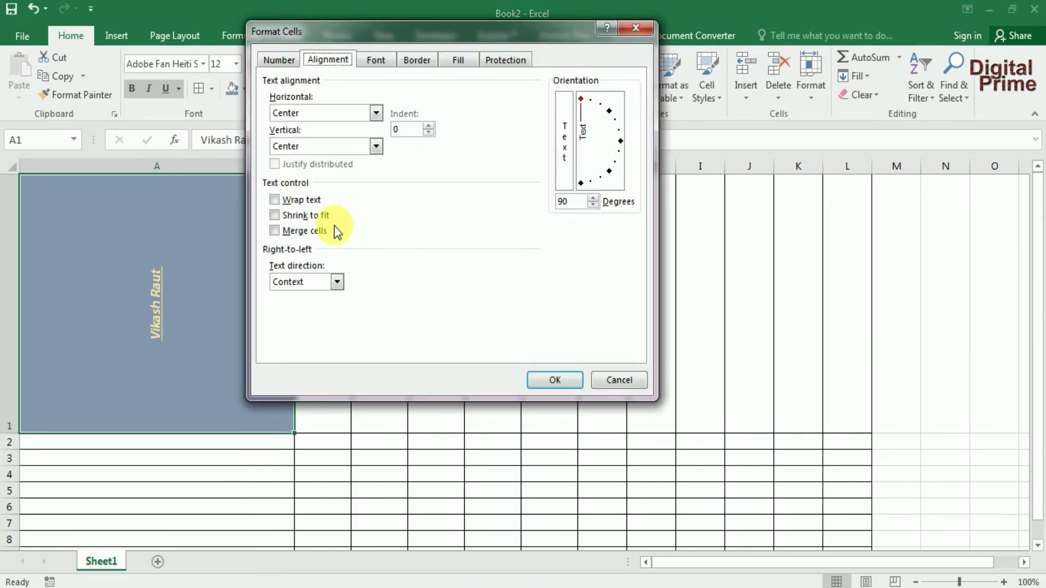
left_click(619, 141)
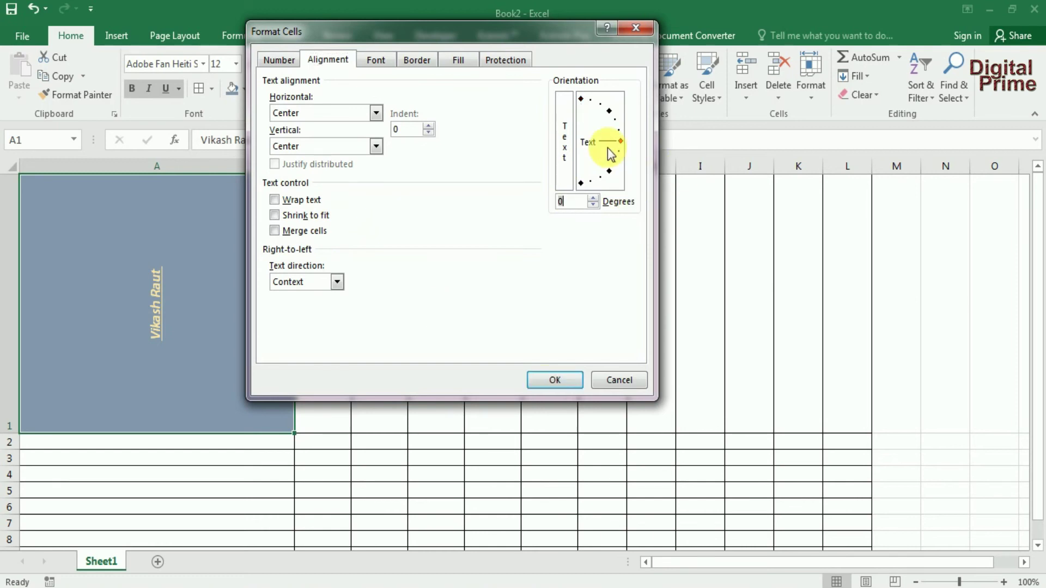
left_click(620, 142)
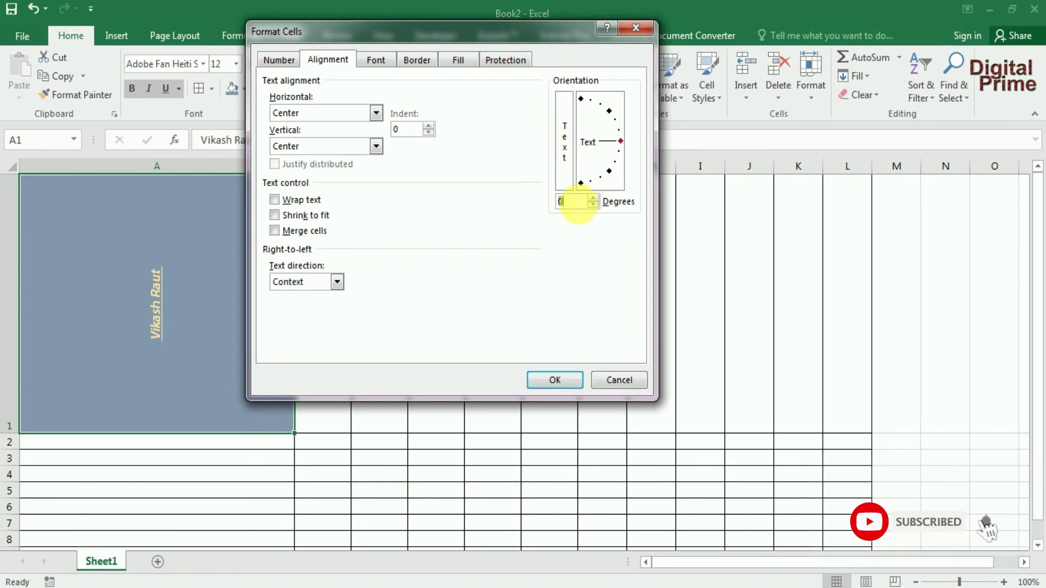
left_click(536, 379)
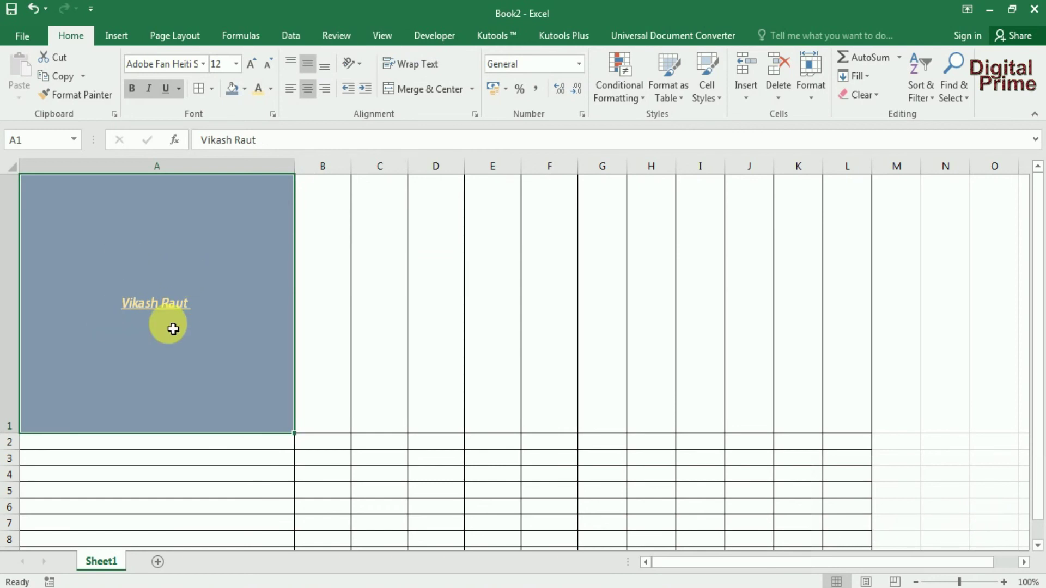
- Shorten row 1 and narrow column A to roughly the width of the name
left_click_drag(18, 443, 25, 283)
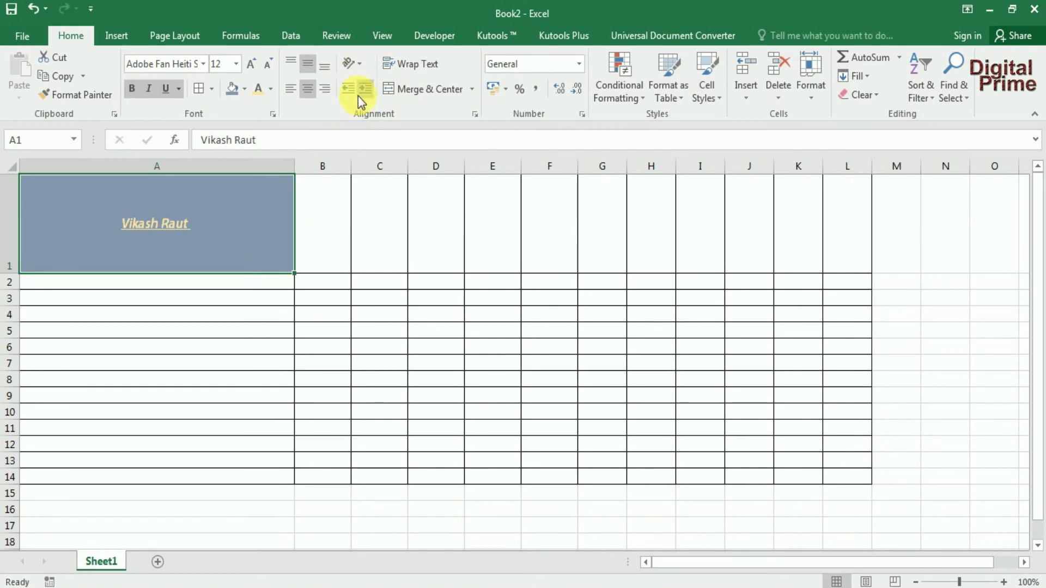
left_click(206, 236)
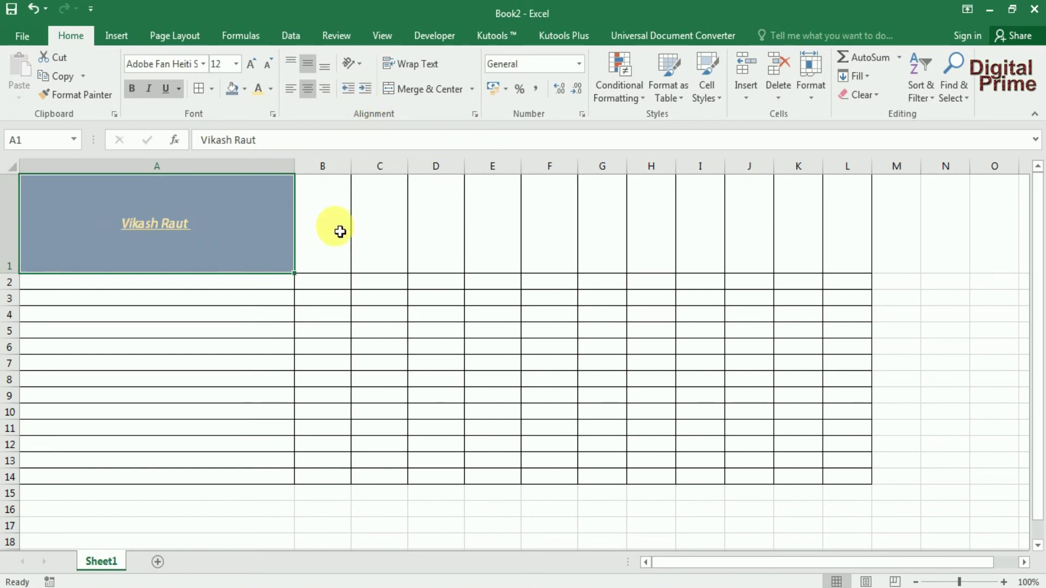
left_click_drag(294, 166, 94, 188)
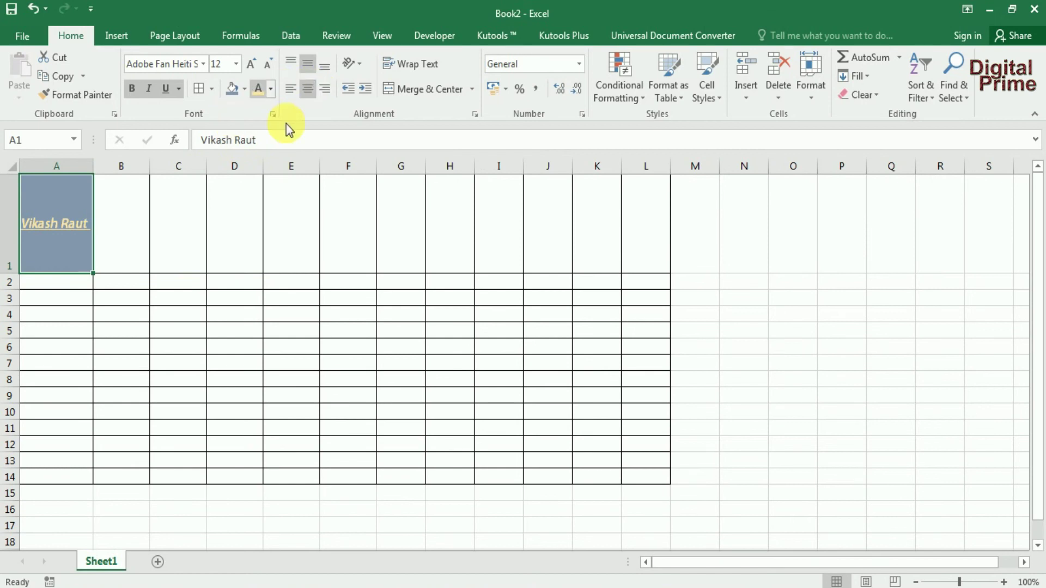
- Left-align the A1 heading, add indents, and set its font colour to Automatic black
left_click(346, 92)
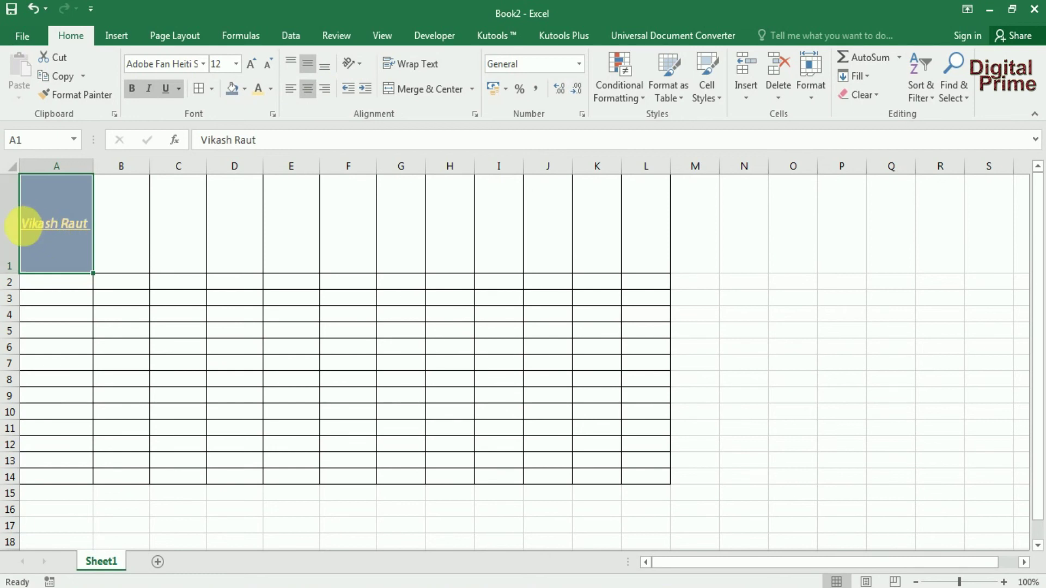
left_click(365, 90)
left_click(365, 90)
left_click(365, 90)
left_click(365, 90)
left_click(365, 90)
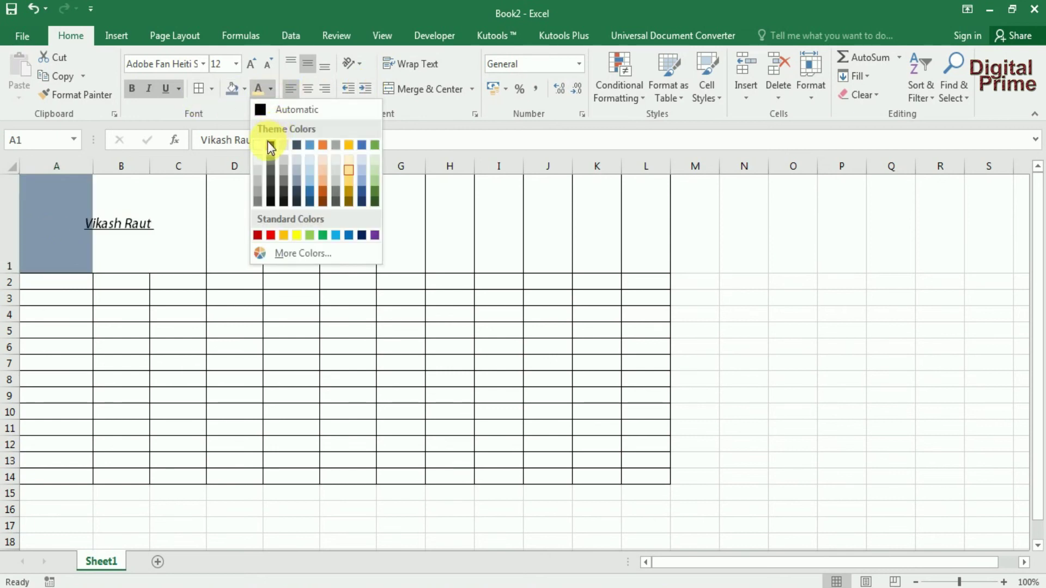
left_click(271, 145)
- Reselect A1 and remove all indent so the heading sits at the left edge
left_click(365, 90)
left_click(365, 90)
left_click(365, 90)
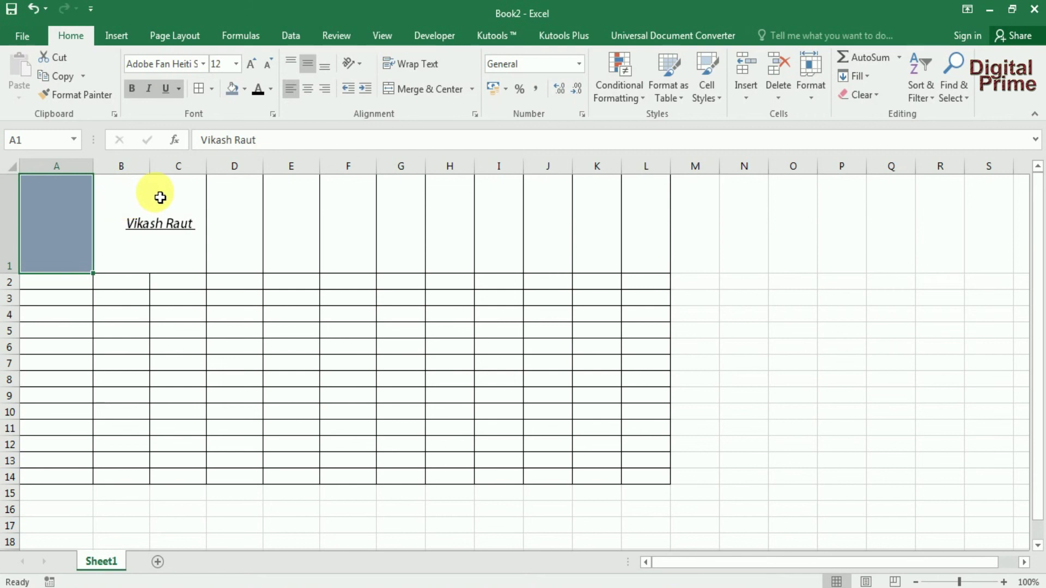
left_click(132, 223)
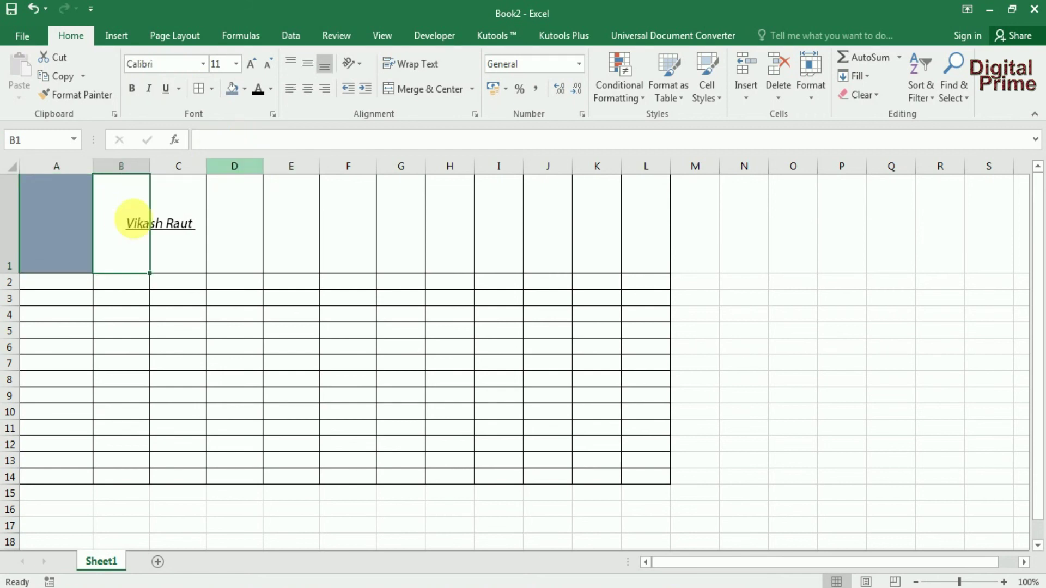
left_click(46, 213)
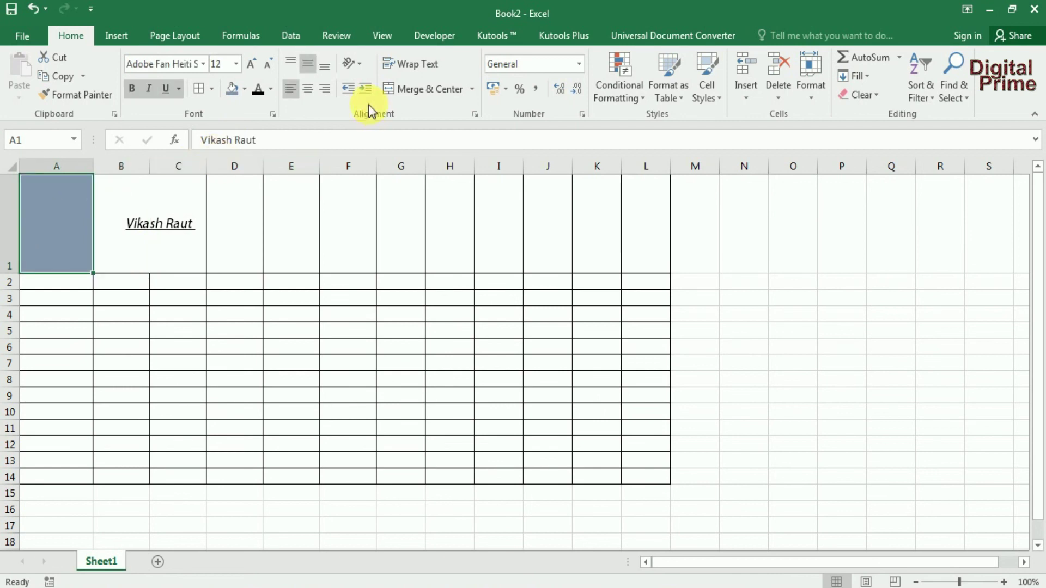
left_click(352, 88)
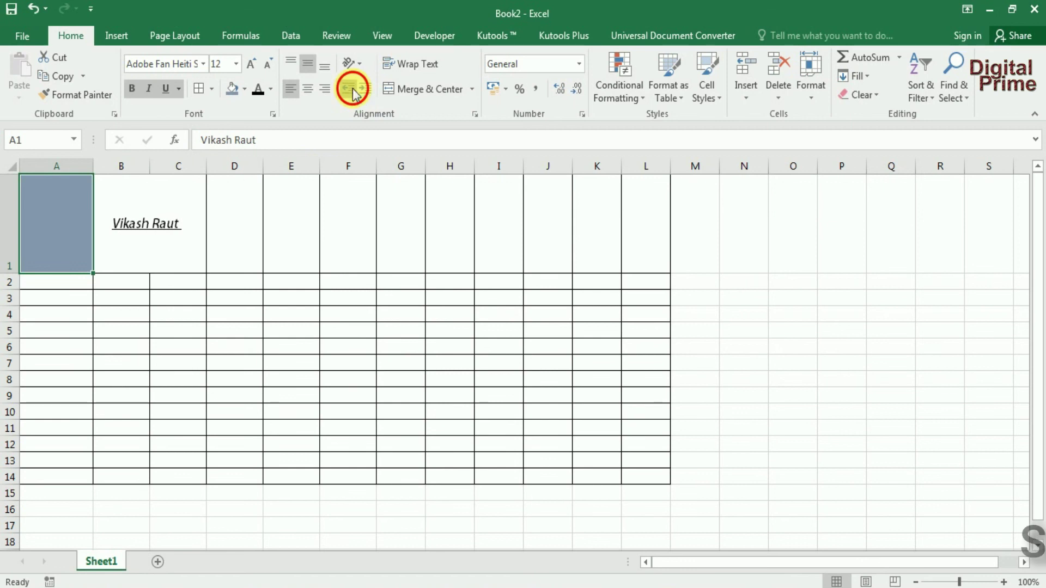
left_click(349, 89)
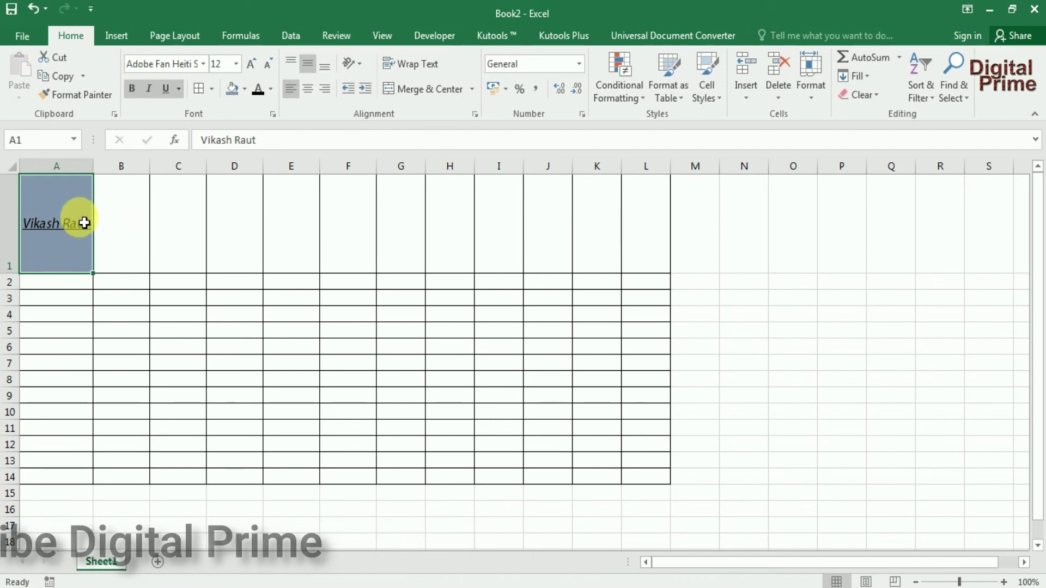
- Merge & Center A1:E1, then unmerge so the fill spans A1–E1 with the name in A1
left_click_drag(82, 219, 269, 227)
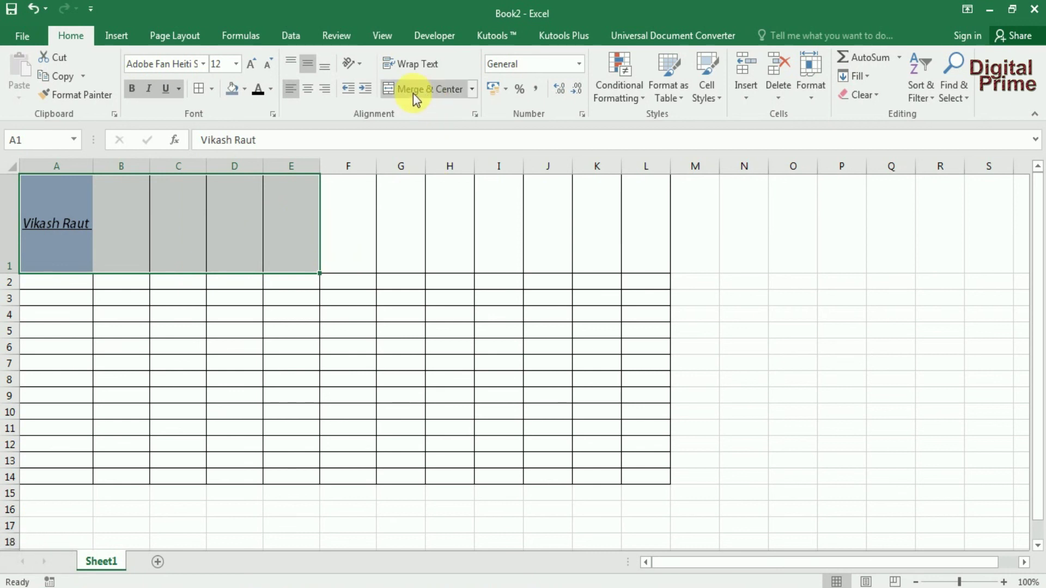
left_click(436, 95)
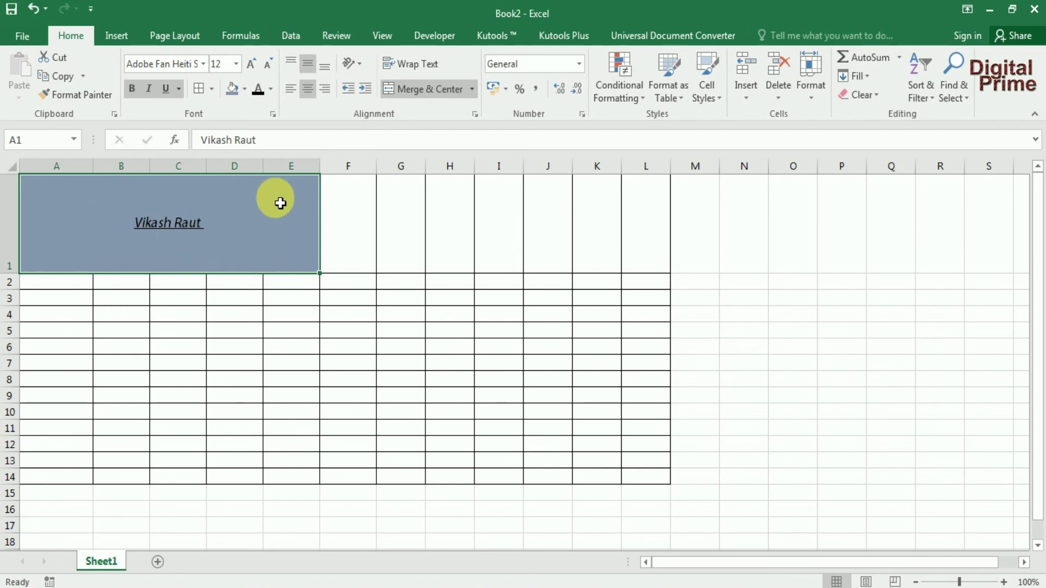
left_click(423, 87)
left_click(161, 253)
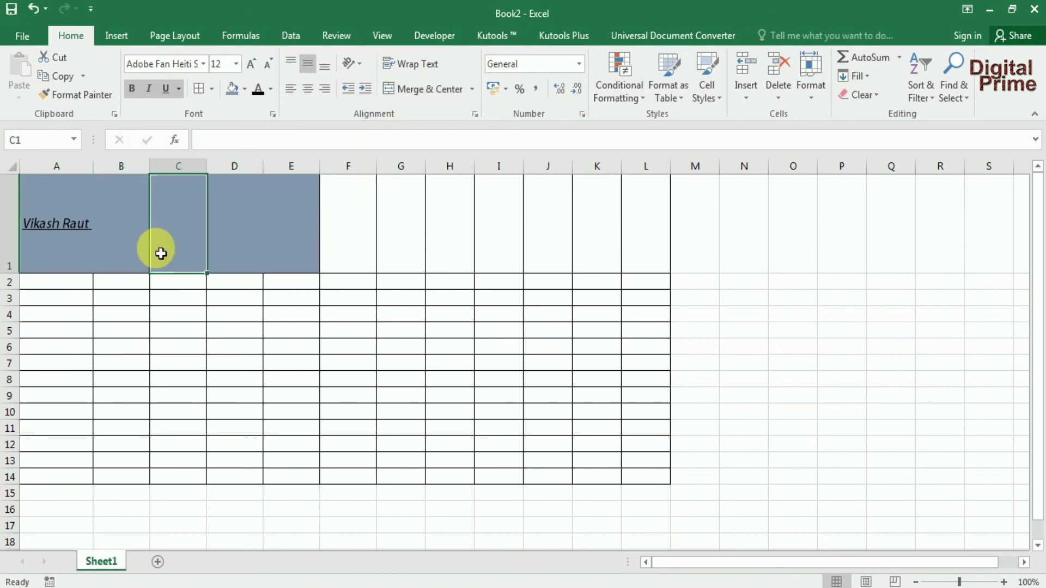
left_click_drag(87, 233, 315, 218)
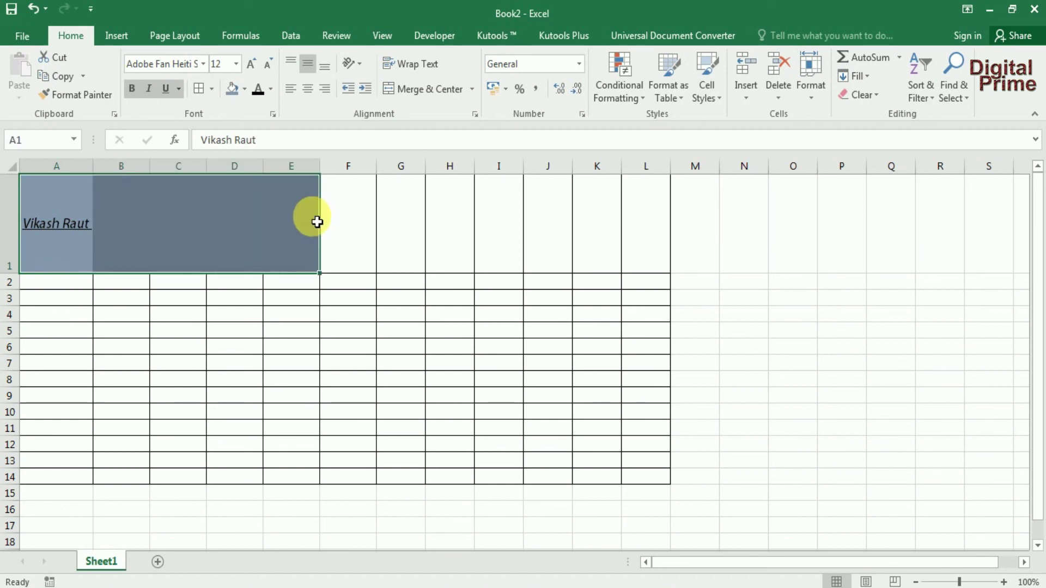
left_click(112, 263)
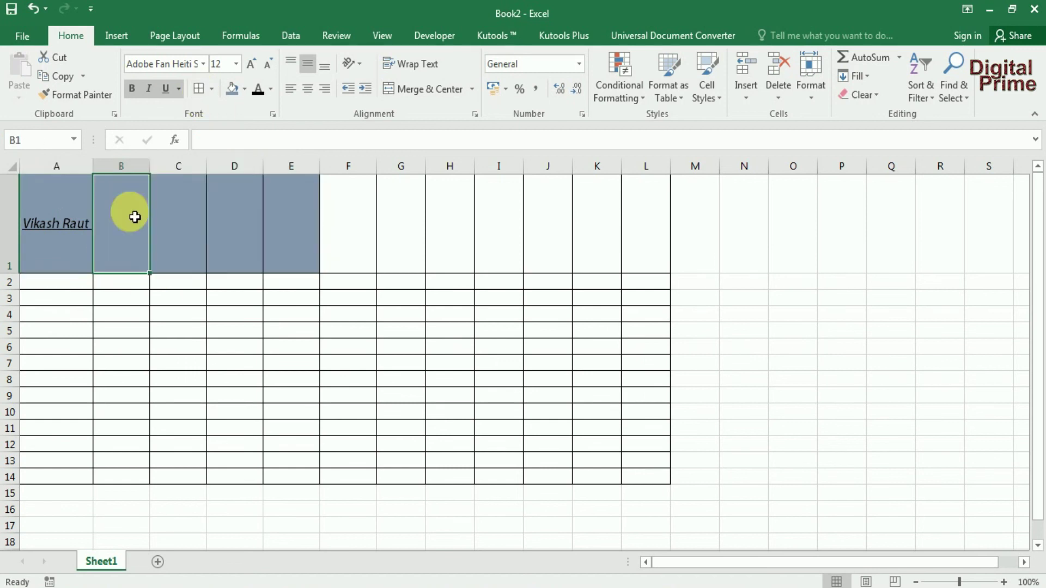
left_click(101, 337)
- Shorten row 1 and adjust column A's width slightly
left_click_drag(11, 272, 23, 229)
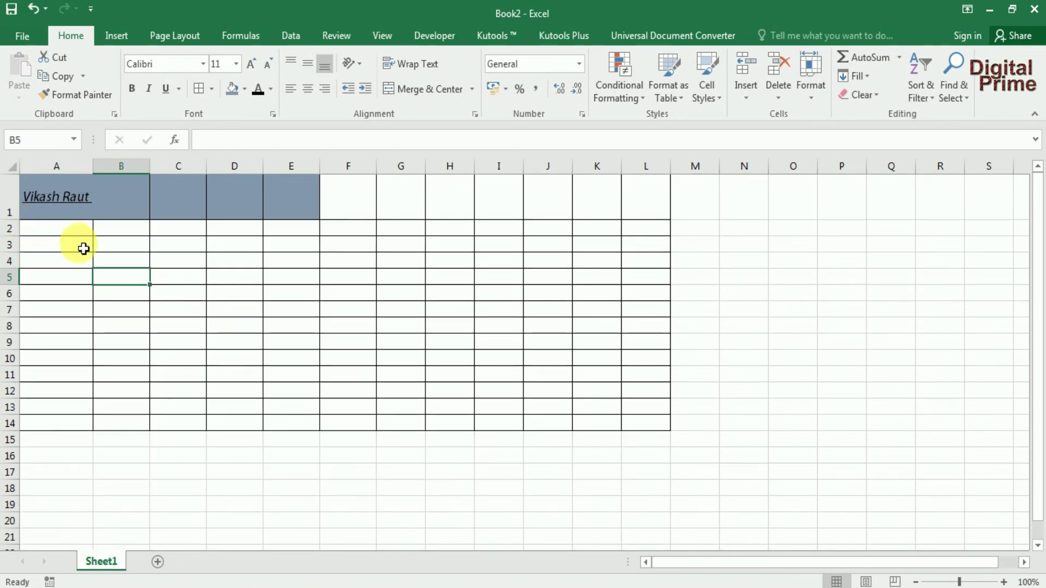
left_click(133, 245)
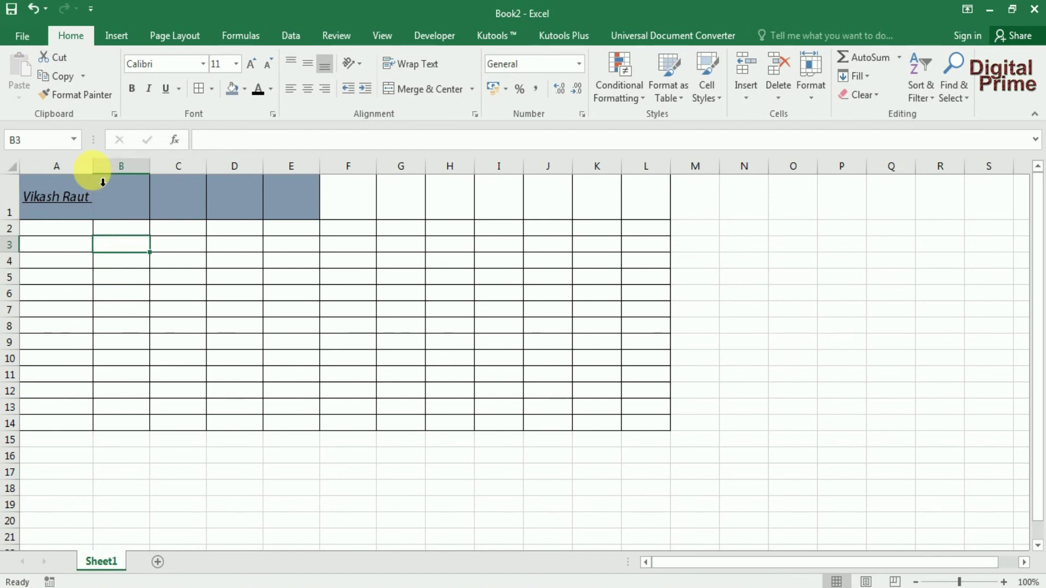
left_click_drag(93, 167, 102, 166)
left_click(128, 359)
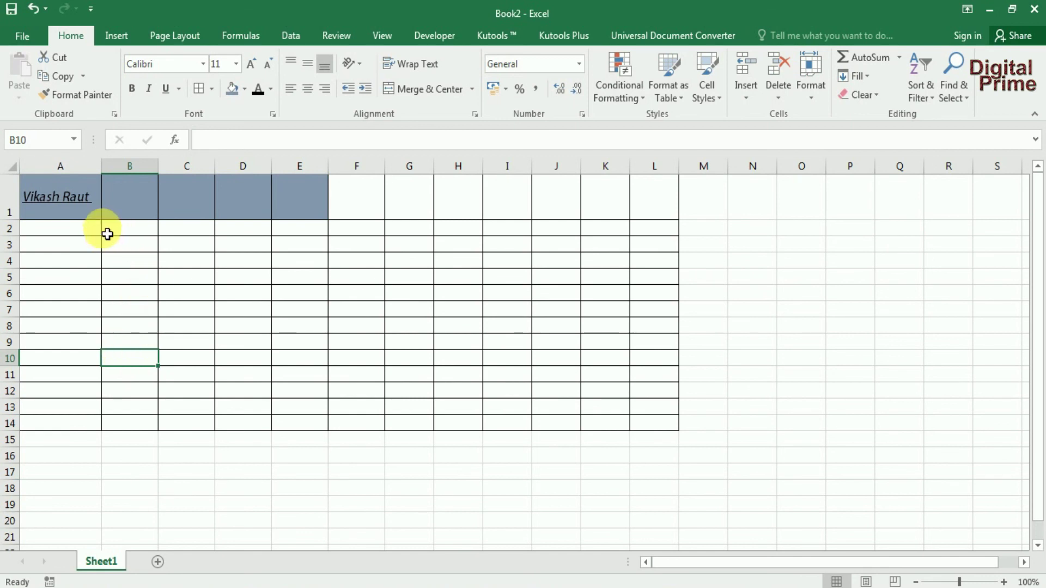
- Add the surname to the A1 heading and narrow column A to about 74 pixels (9.86)
left_click(93, 205)
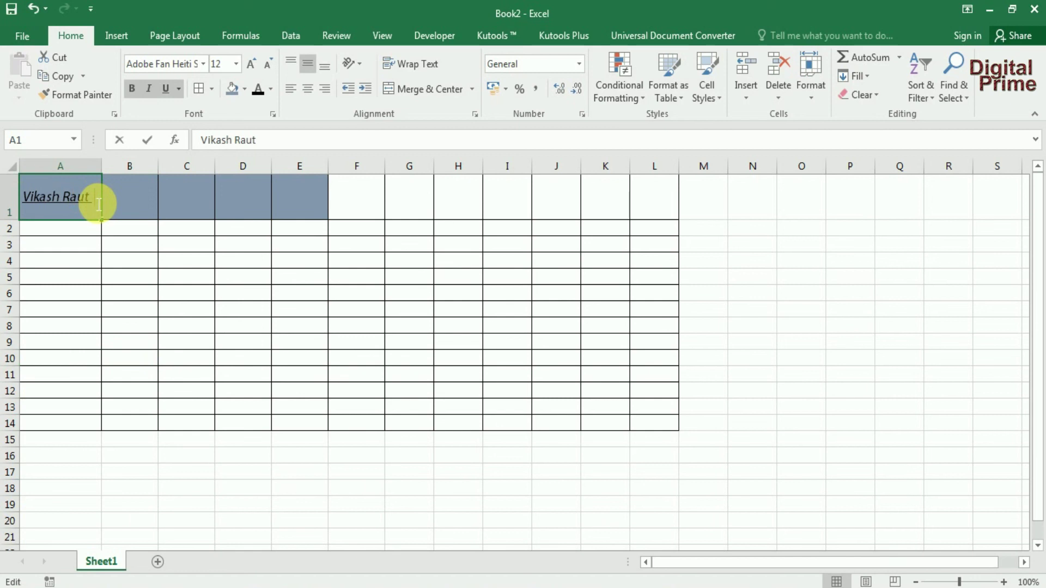
type("Kumar")
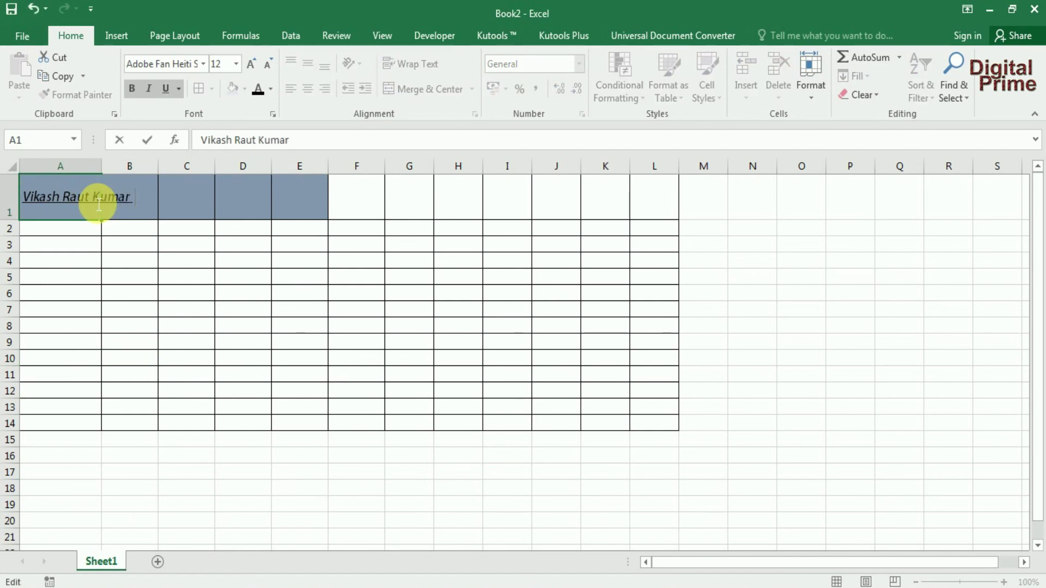
left_click(7, 294)
left_click_drag(47, 261, 180, 262)
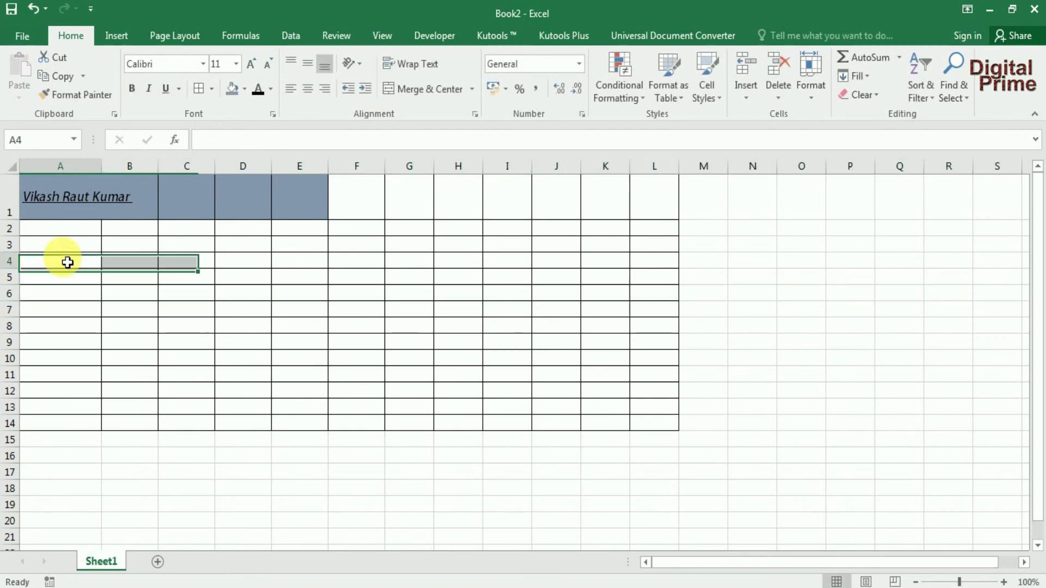
left_click(68, 263)
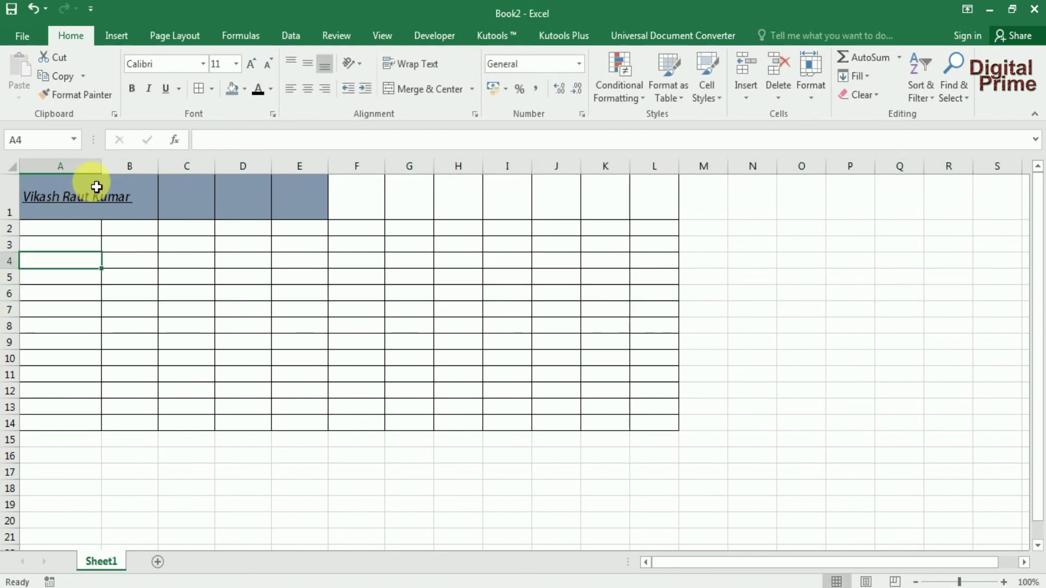
mouse_move(102, 167)
left_mouse_down()
mouse_move(150, 176)
mouse_move(80, 178)
left_mouse_up()
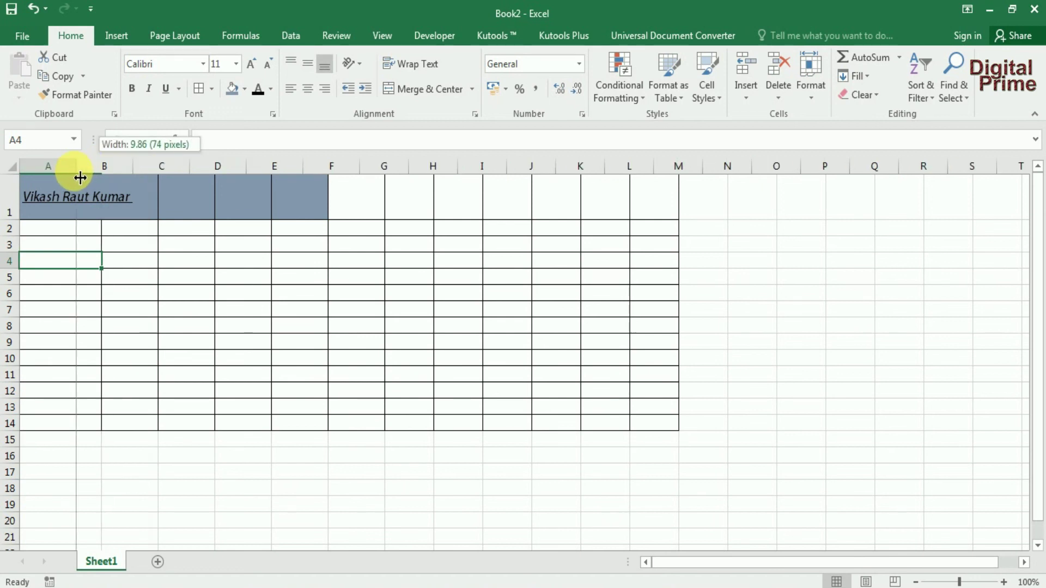
left_click_drag(80, 178, 78, 175)
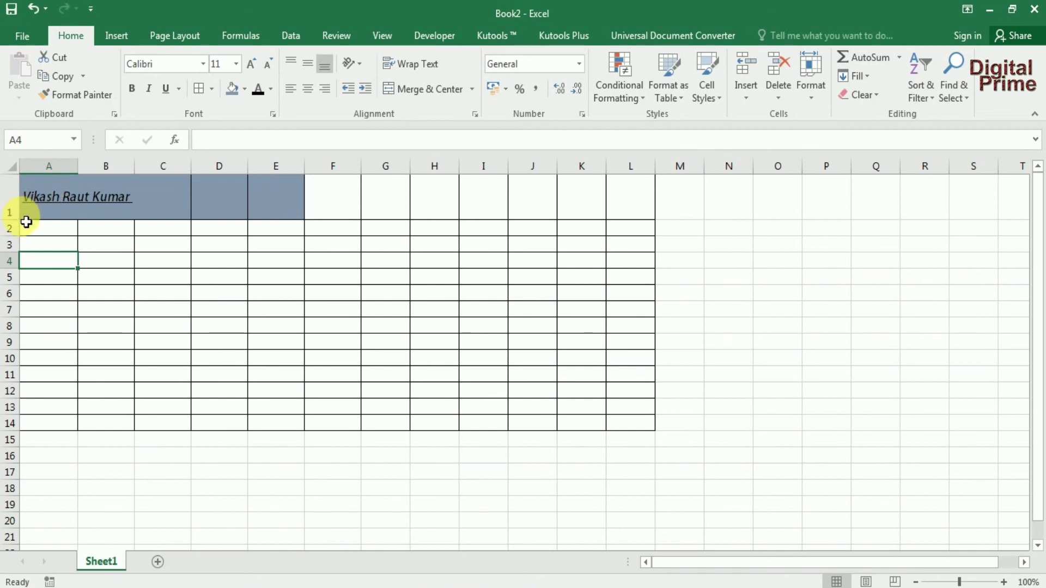
- Wrap the A1 heading onto three lines and deepen row 1 to show it fully
left_click(47, 200)
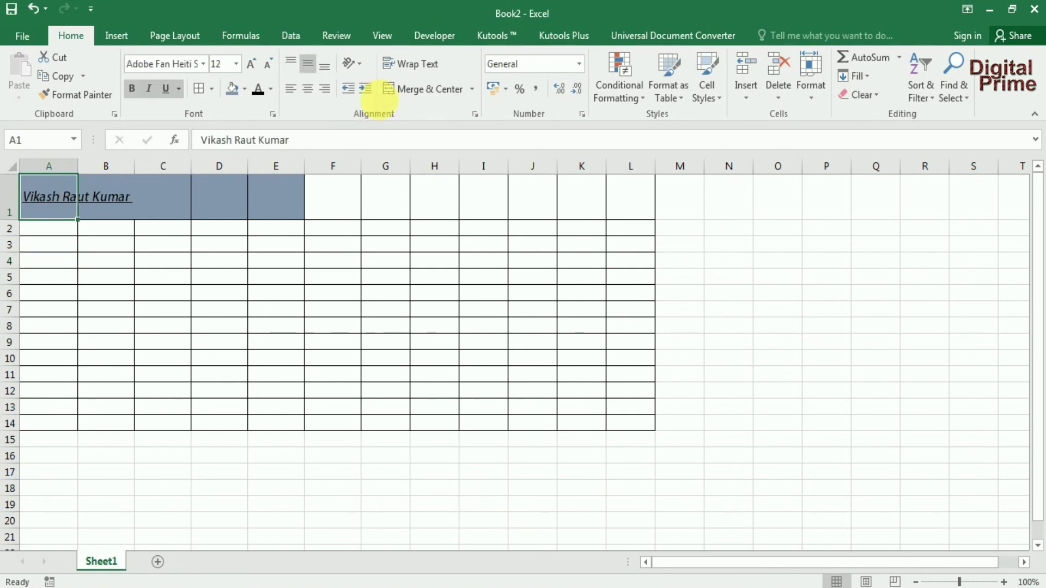
left_click(414, 66)
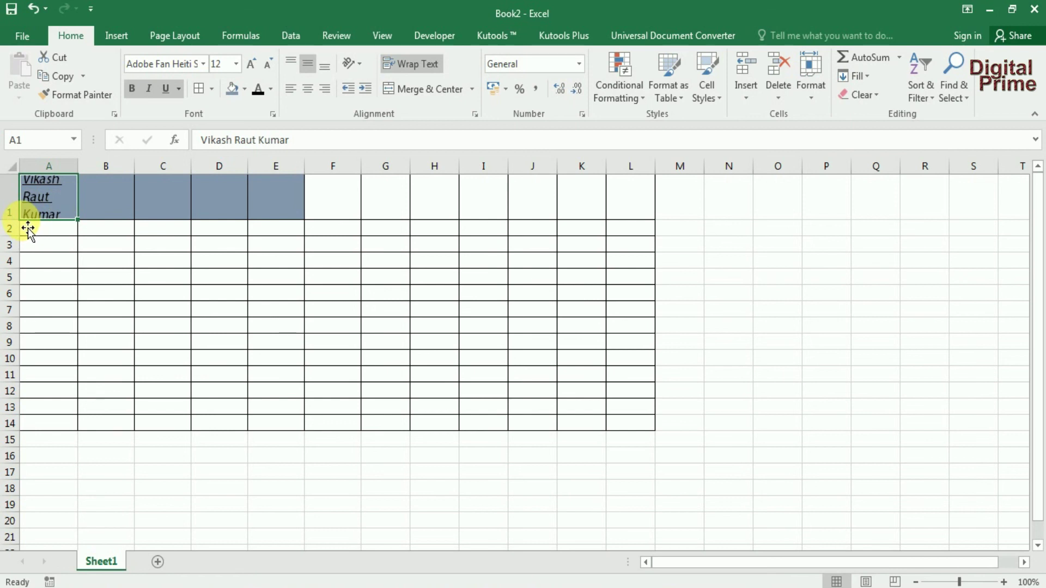
left_click_drag(21, 220, 24, 238)
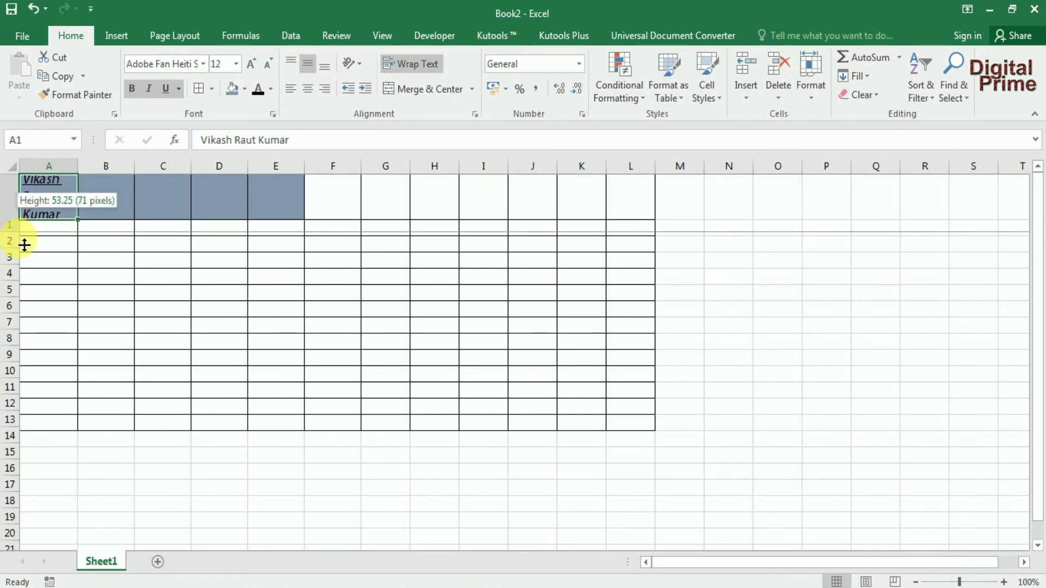